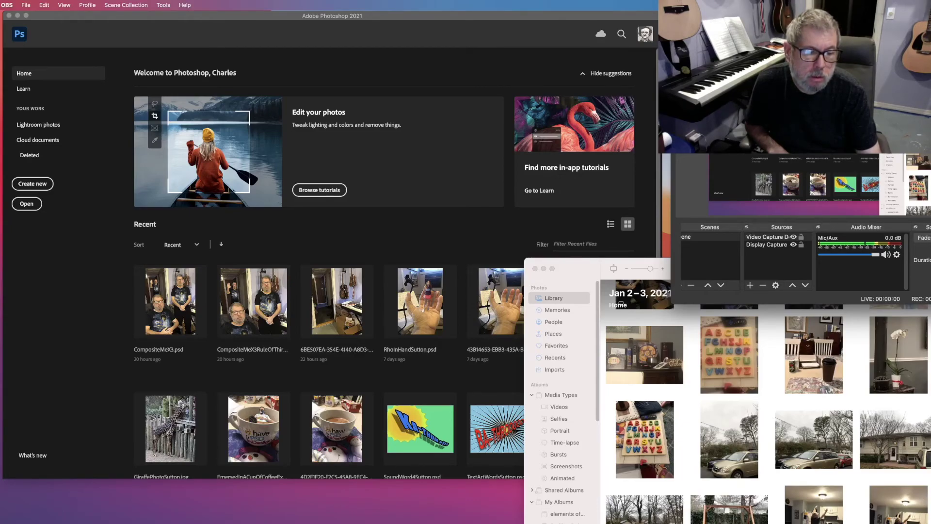
# Browse the January 2–3, 2021 pictures in the Photos library for a house photo and a sky photo.
pyautogui.scroll(-5, 767, 403)
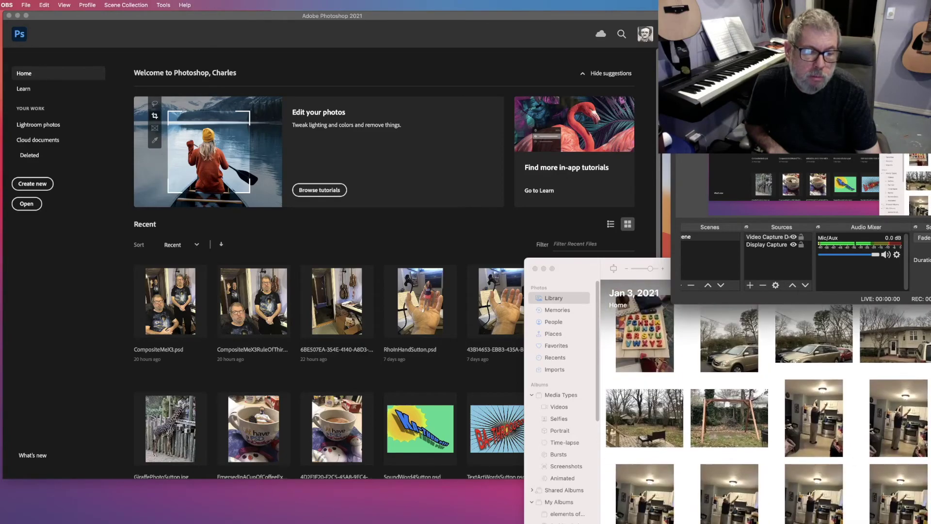
pyautogui.scroll(-1, 766, 403)
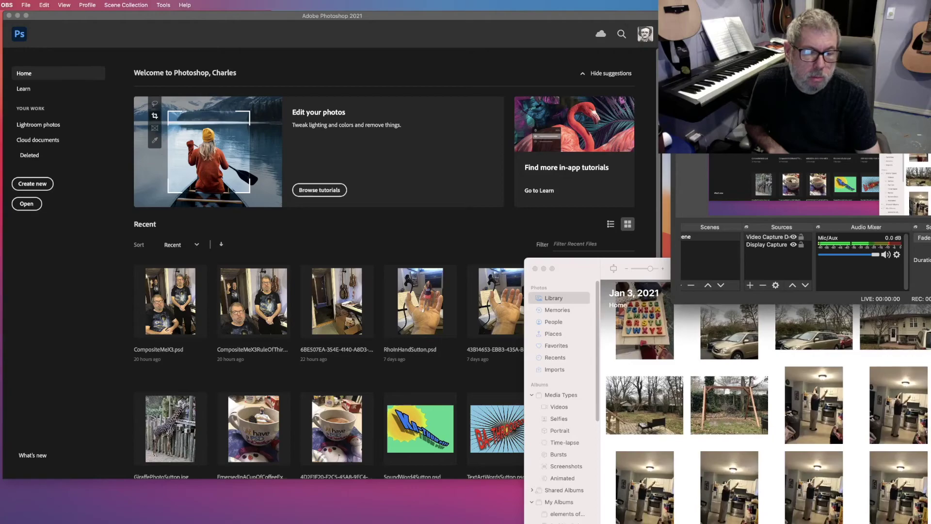
pyautogui.scroll(5, 929, 514)
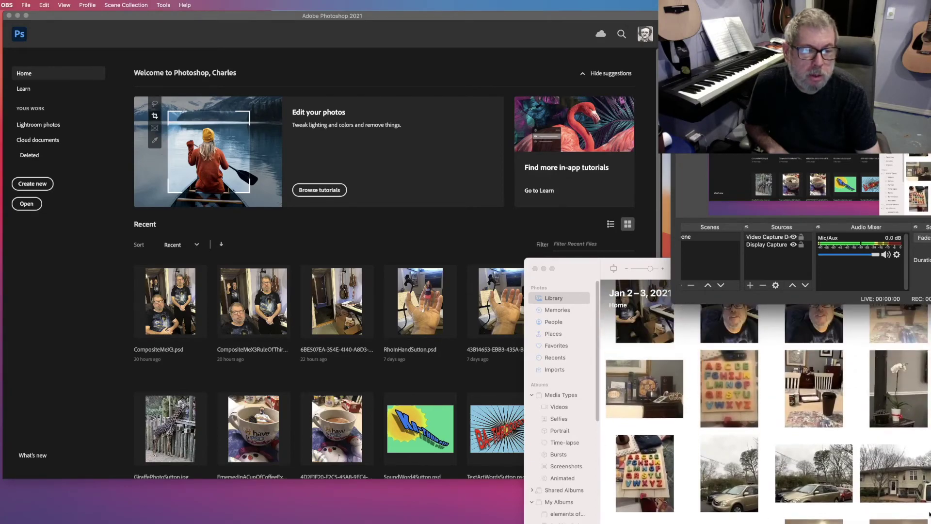
pyautogui.scroll(-3, 767, 402)
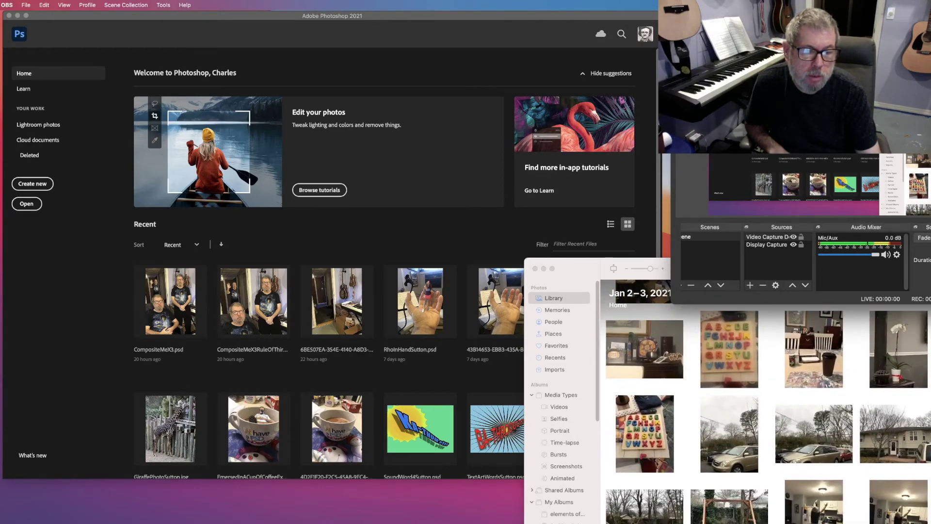
pyautogui.scroll(3, 766, 403)
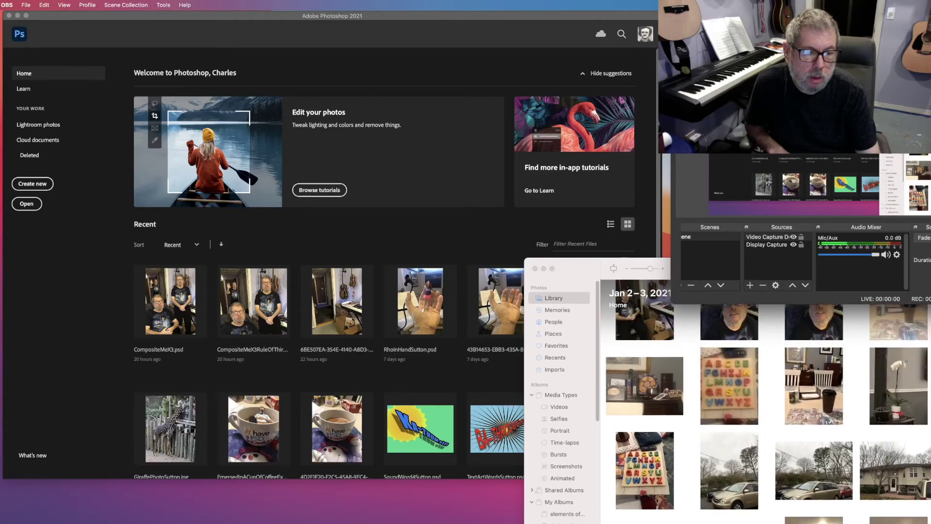
pyautogui.scroll(-1, 766, 403)
pyautogui.scroll(-2, 766, 403)
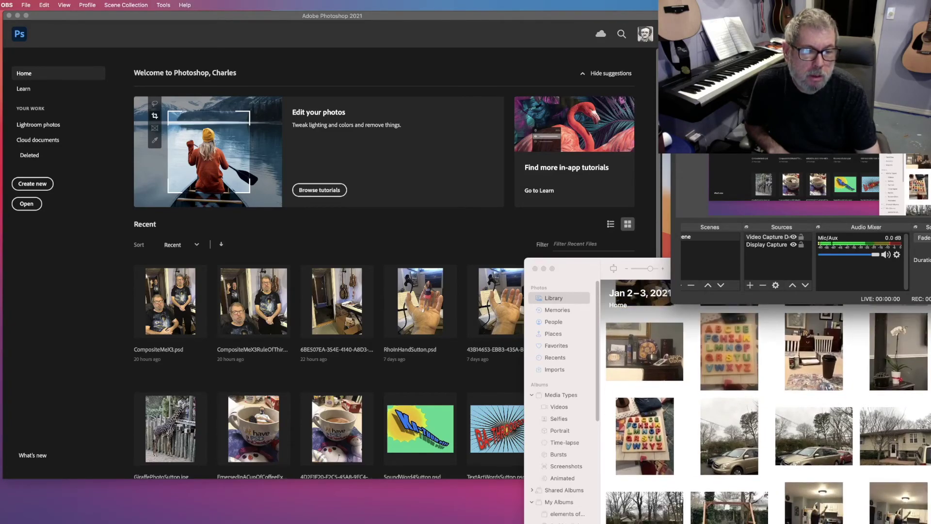
pyautogui.scroll(1, 766, 403)
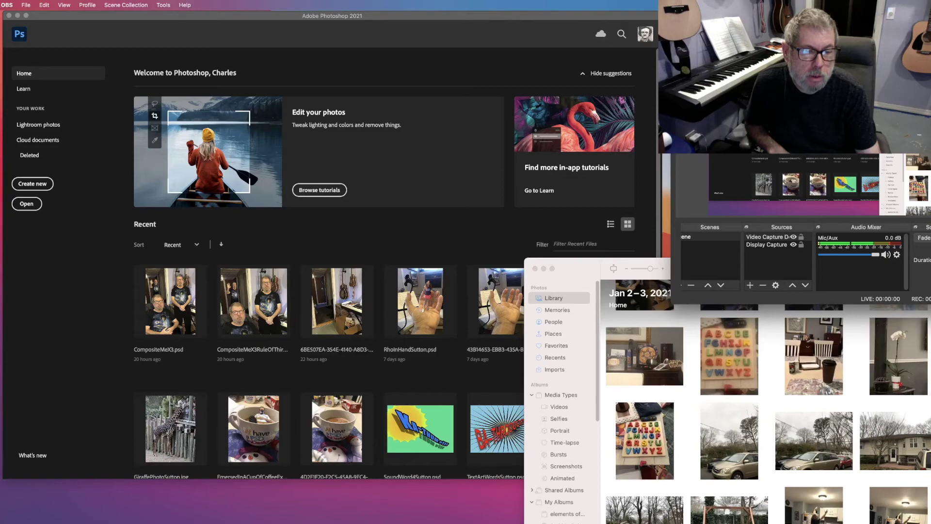
pyautogui.scroll(-1, 766, 402)
pyautogui.scroll(1, 766, 402)
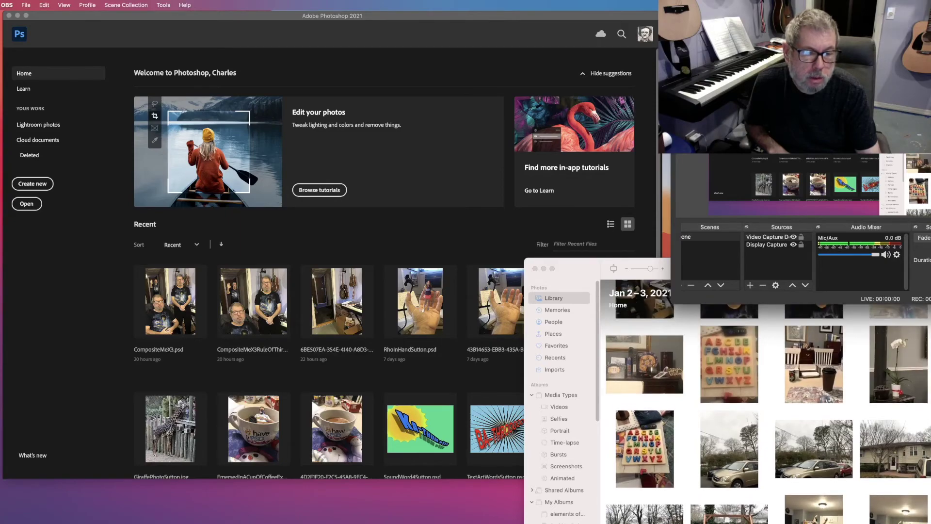
pyautogui.scroll(1, 766, 403)
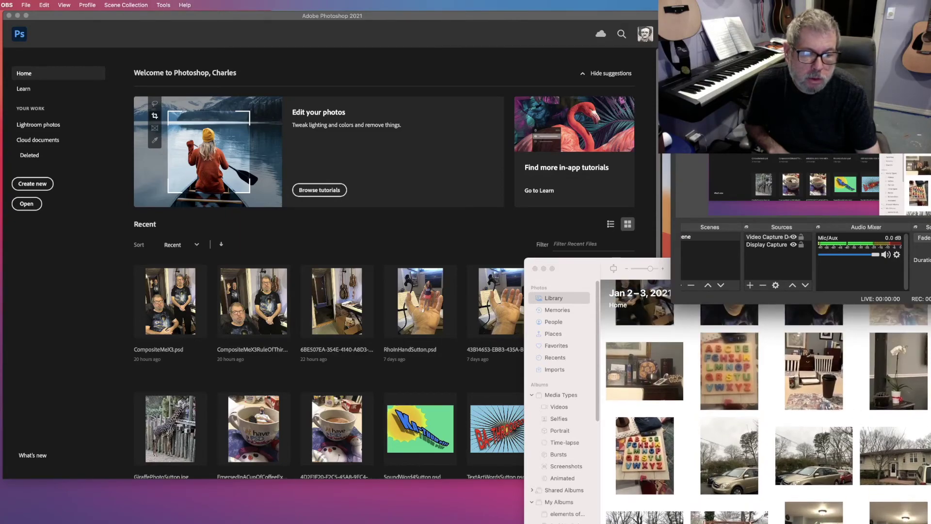
pyautogui.scroll(-5, 814, 412)
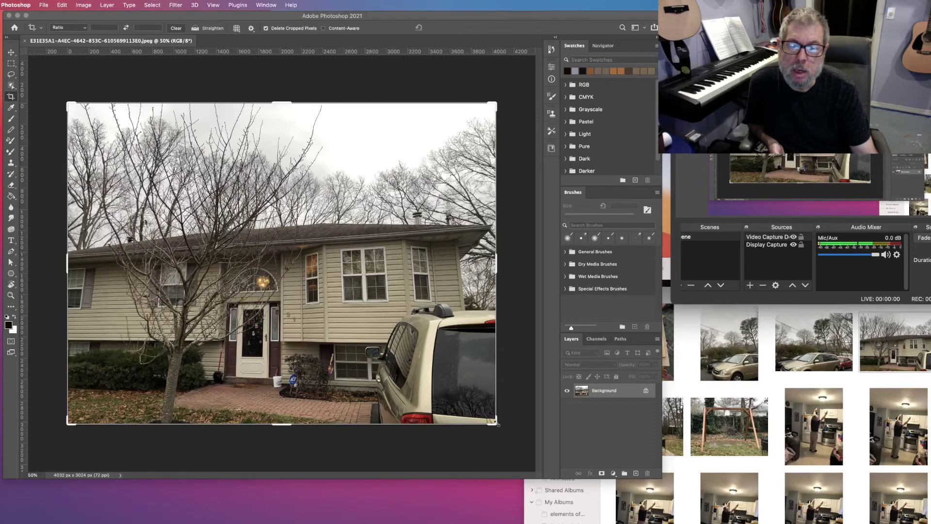
# Start cropping the house photo and pull the lower crop edge up to the base of the front door, about 2560 px high.
pyautogui.click(497, 425)
pyautogui.click(353, 305)
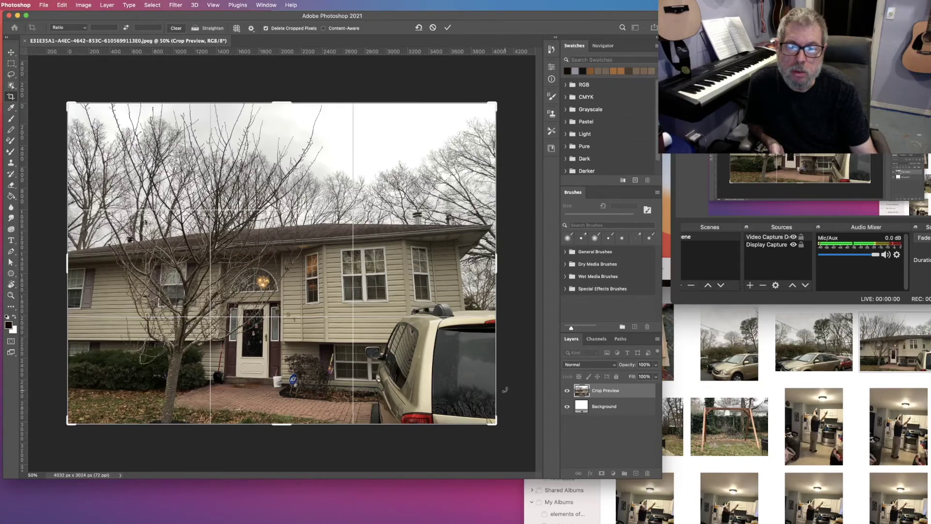
pyautogui.moveTo(279, 425); pyautogui.dragTo(283, 409)
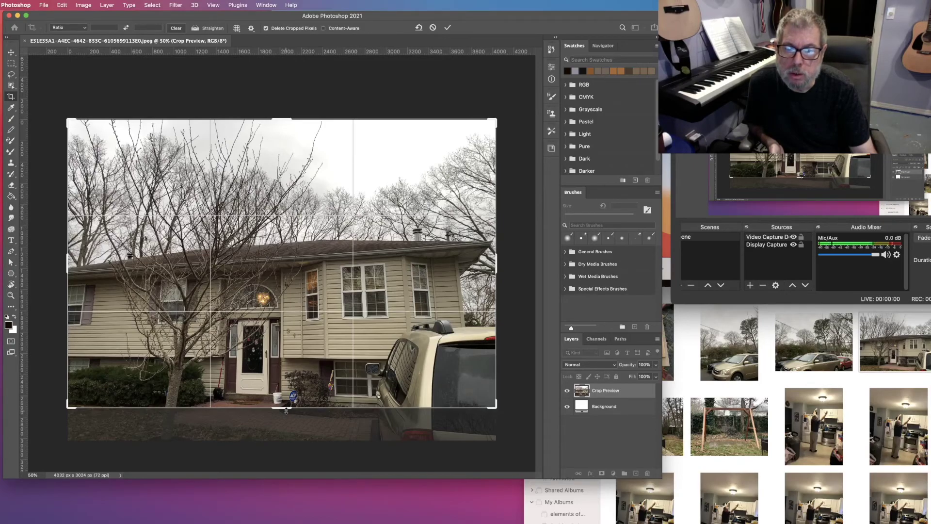
pyautogui.moveTo(286, 410); pyautogui.dragTo(286, 403)
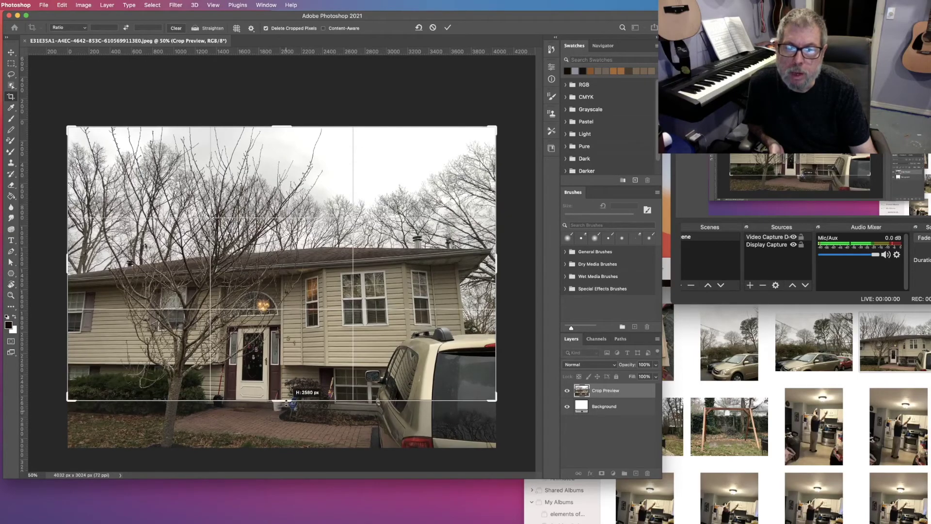
pyautogui.moveTo(286, 403); pyautogui.dragTo(286, 402)
# Narrow the crop from both sides to about 2411 px wide, keeping the front door and bay window, and apply it.
pyautogui.moveTo(70, 266); pyautogui.dragTo(137, 283)
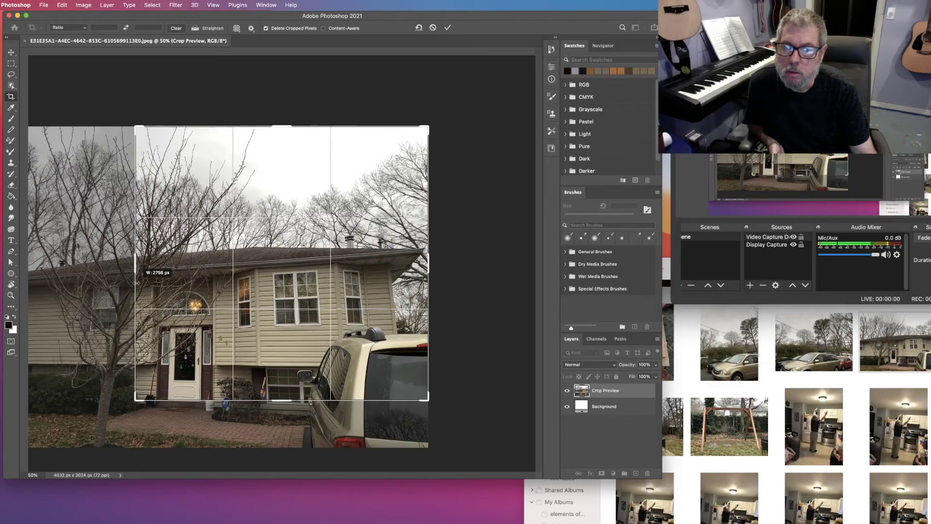
pyautogui.moveTo(136, 283); pyautogui.dragTo(136, 283)
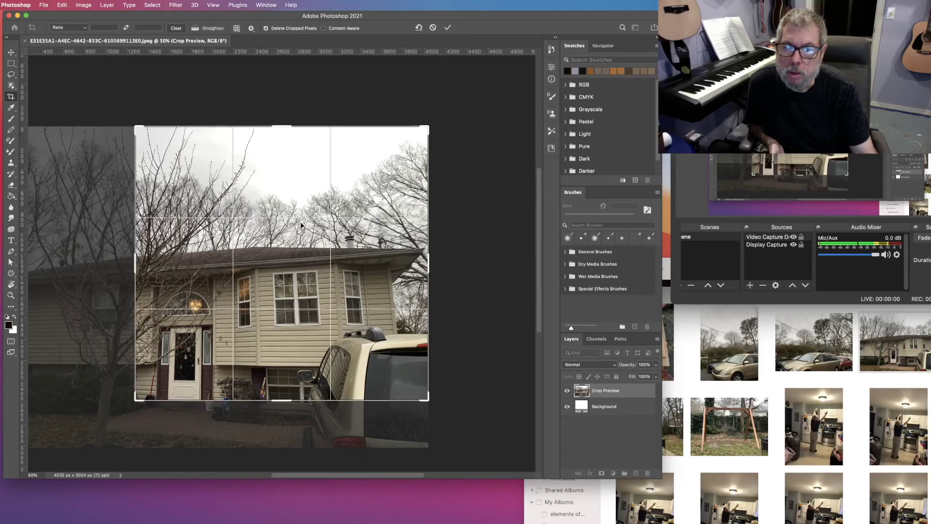
pyautogui.moveTo(428, 264); pyautogui.dragTo(413, 266)
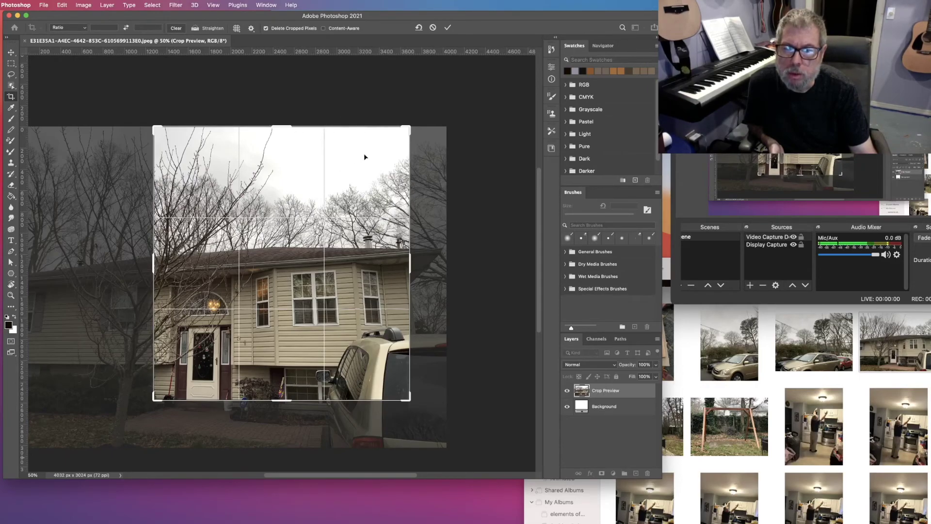
pyautogui.click(447, 28)
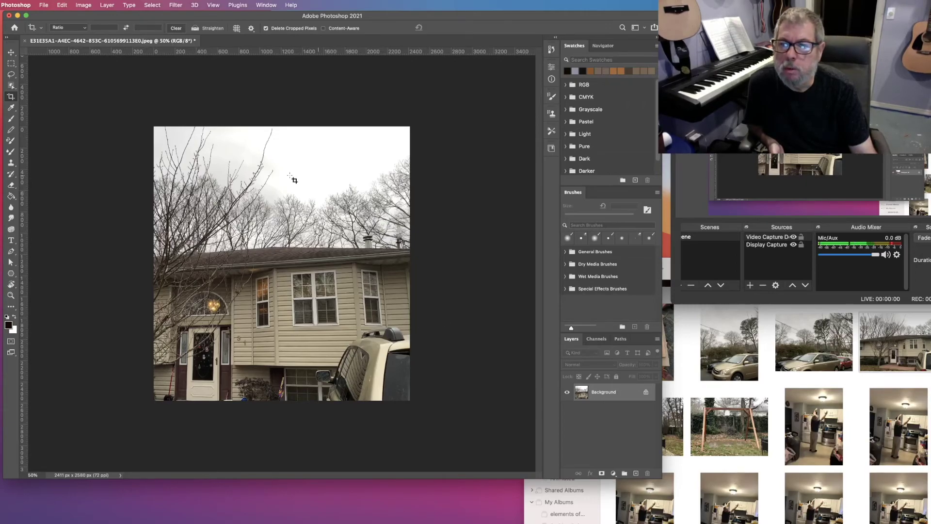
# Switch to Photos and bring the cloudy sky photo into the cropped house document in Photoshop.
pyautogui.click(10, 52)
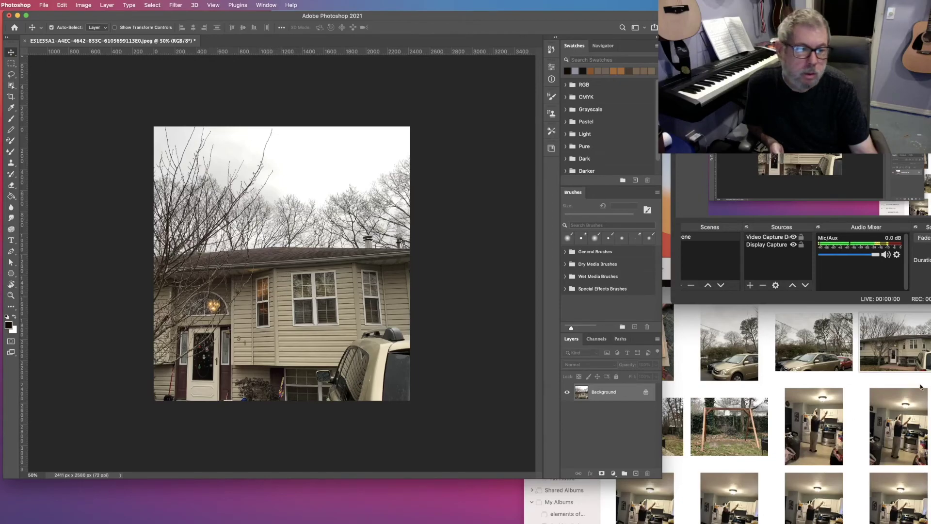
pyautogui.press('super+Tab')
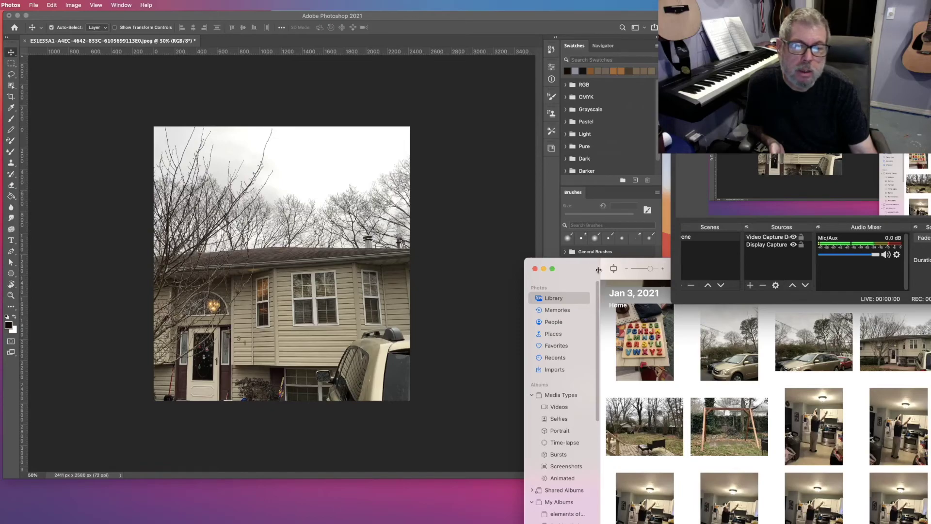
pyautogui.moveTo(572, 267); pyautogui.dragTo(318, 307)
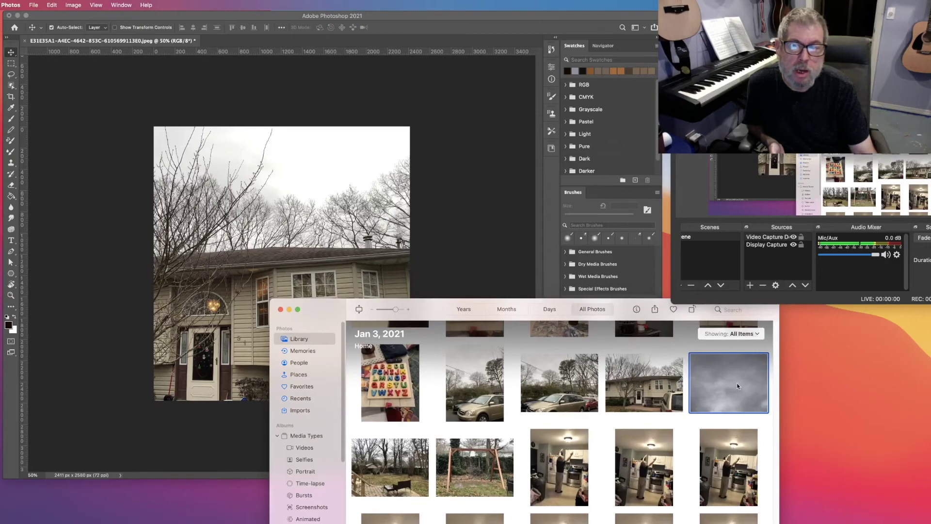
pyautogui.moveTo(737, 385); pyautogui.dragTo(717, 381)
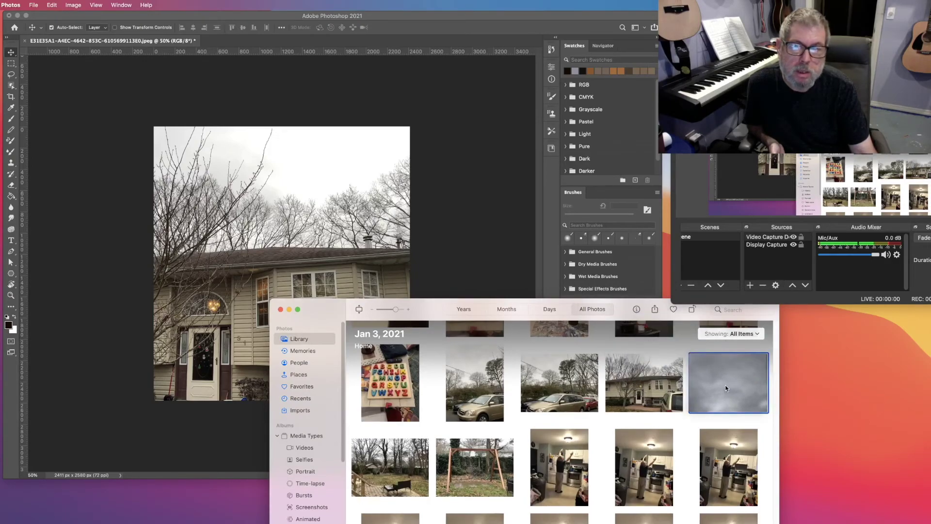
pyautogui.moveTo(726, 388); pyautogui.dragTo(718, 386)
pyautogui.moveTo(398, 261); pyautogui.dragTo(295, 192)
pyautogui.click(718, 310)
pyautogui.moveTo(417, 297); pyautogui.dragTo(707, 313)
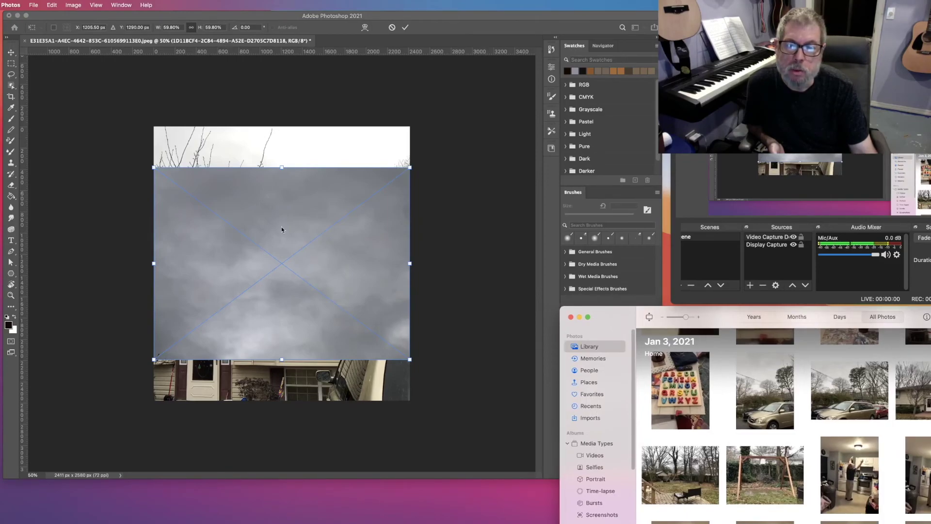
# Commit the placed sky image and move it up to cover the upper edge of the canvas.
pyautogui.click(406, 28)
pyautogui.click(407, 28)
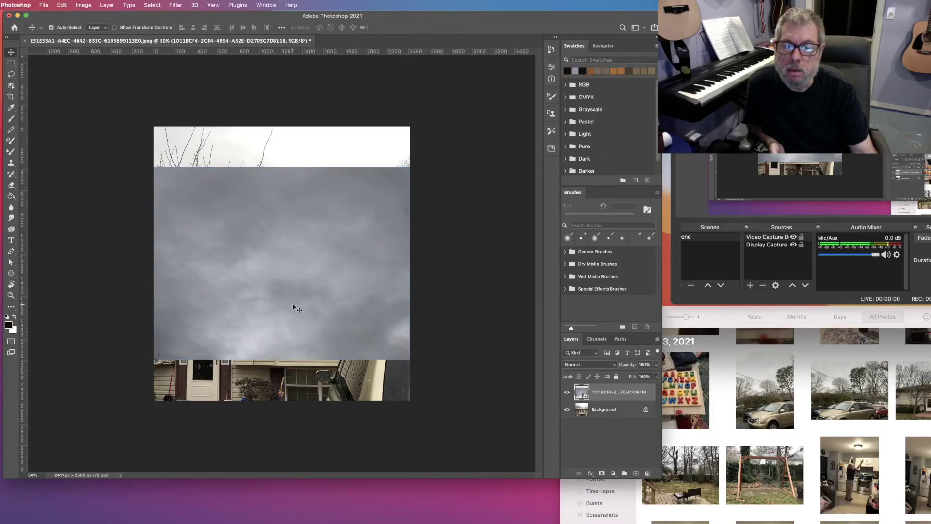
pyautogui.moveTo(286, 305); pyautogui.dragTo(284, 261)
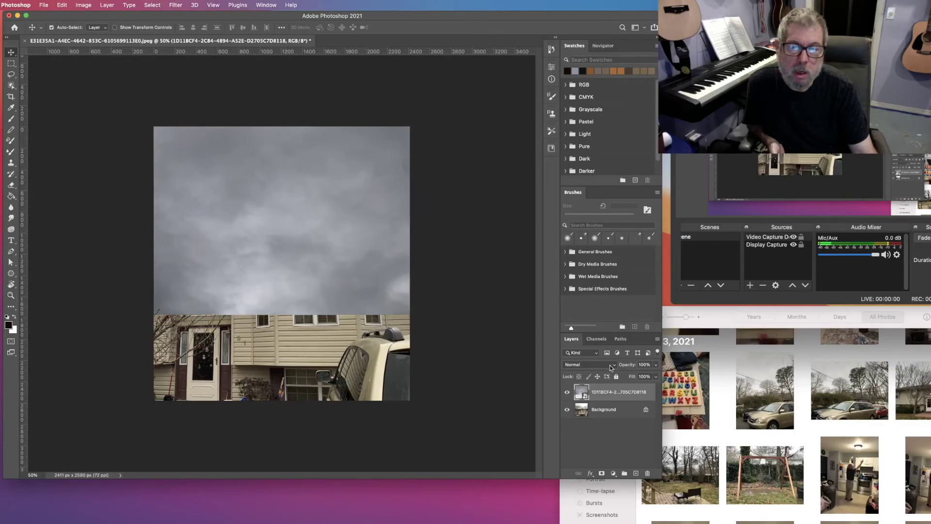
# Duplicate the Background layer as "mask layer" and move the copy above the sky layer.
pyautogui.click(624, 416)
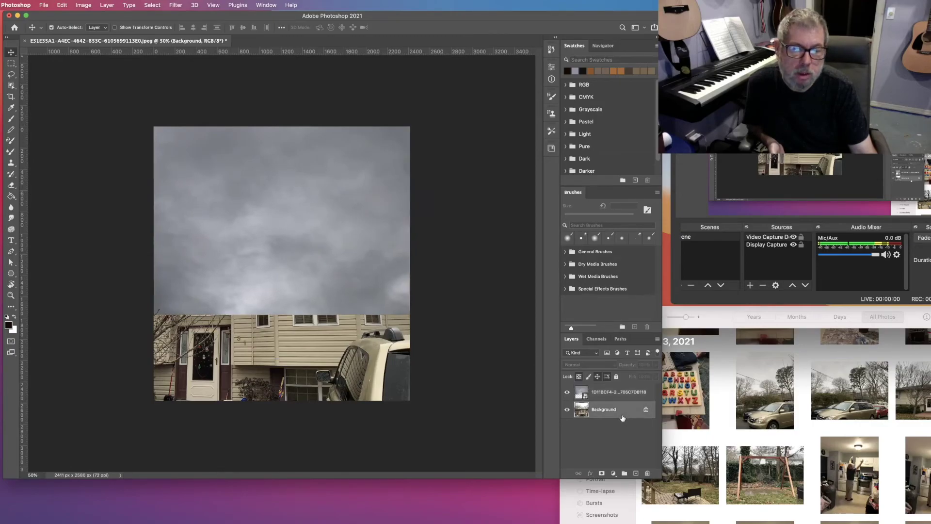
pyautogui.rightClick(622, 417)
pyautogui.click(645, 432)
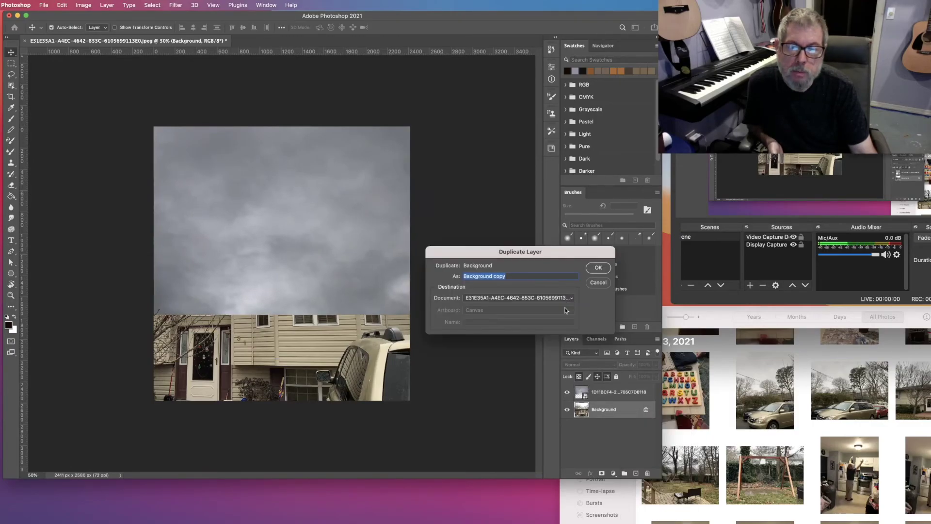
pyautogui.write('m')
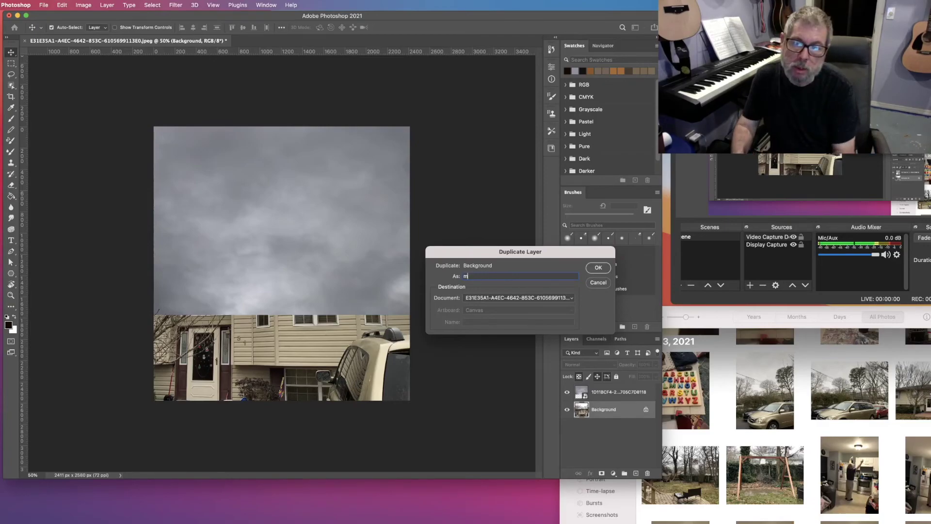
pyautogui.write('ask layer')
pyautogui.press('Return')
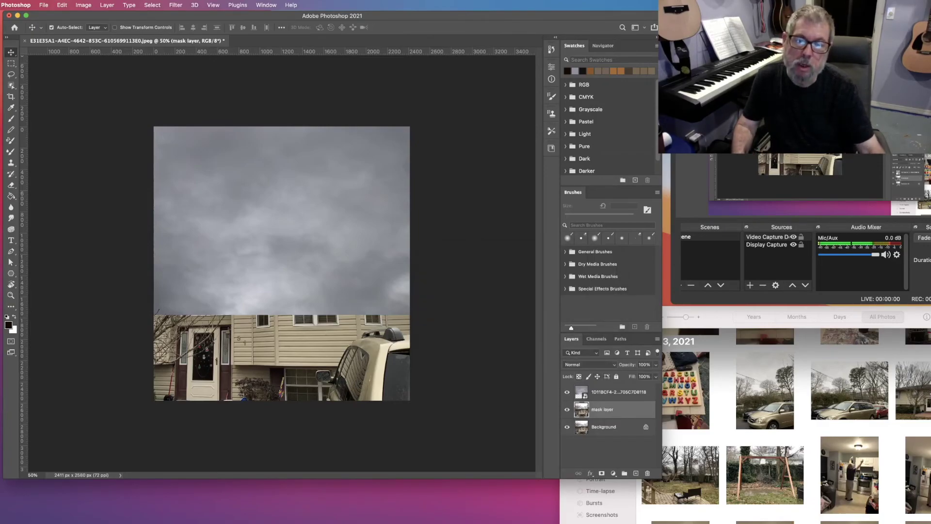
pyautogui.moveTo(622, 413); pyautogui.dragTo(615, 388)
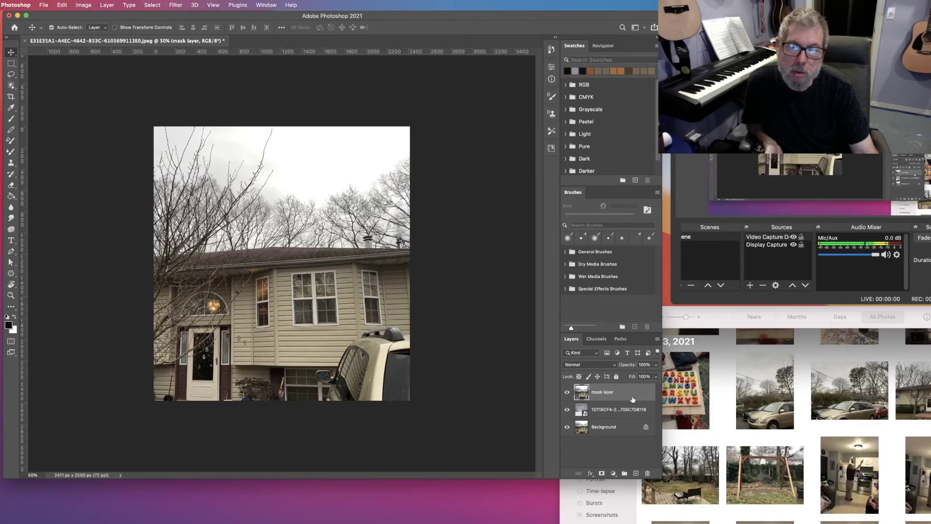
# Add a Hide All layer mask to the "mask layer" layer.
pyautogui.click(108, 6)
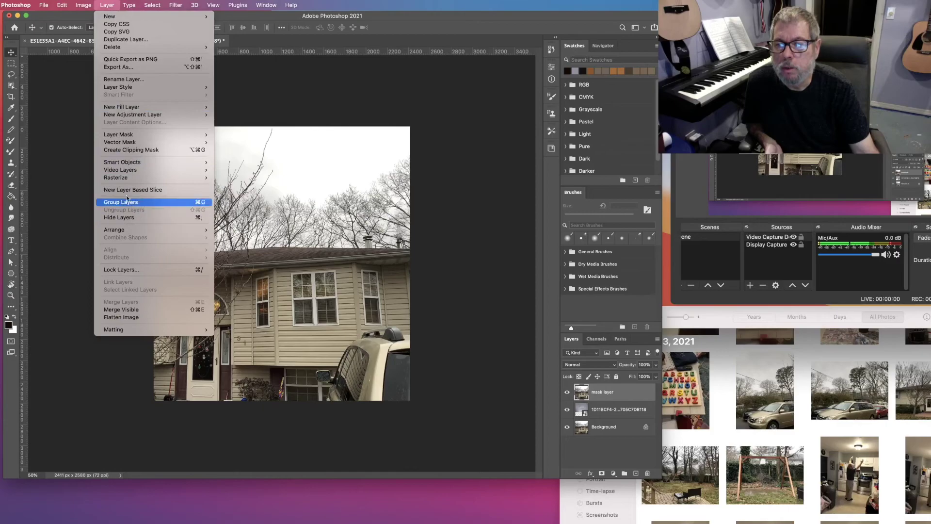
pyautogui.moveTo(142, 135)
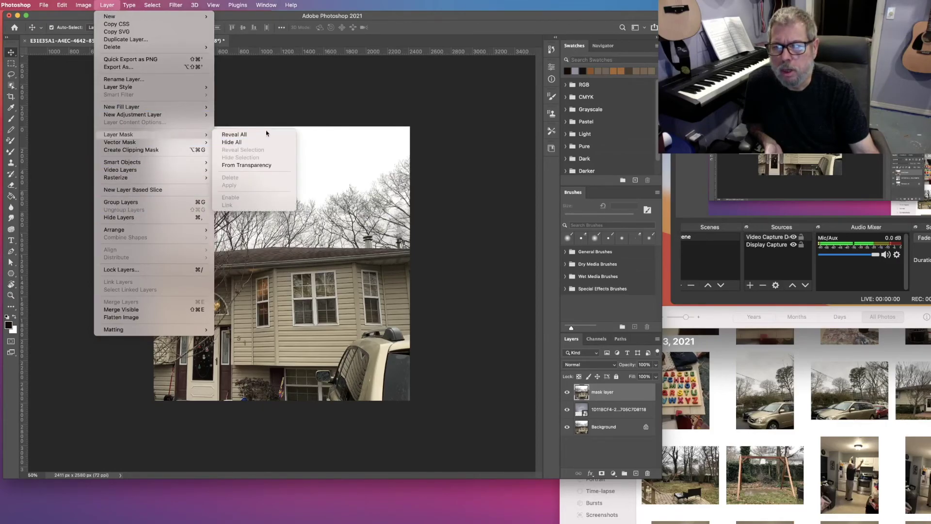
pyautogui.click(257, 142)
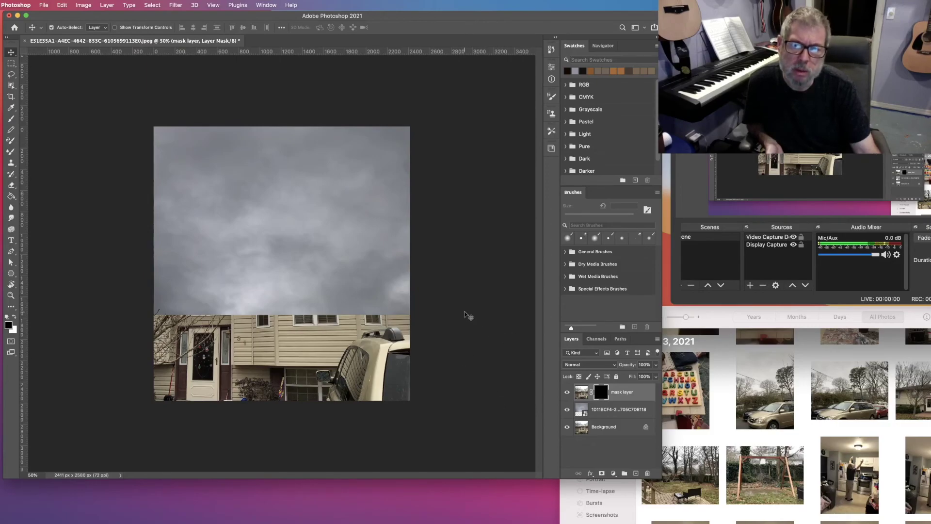
# Lower the sky layer's opacity to 71% and make the layer mask of "mask layer" active.
pyautogui.click(626, 410)
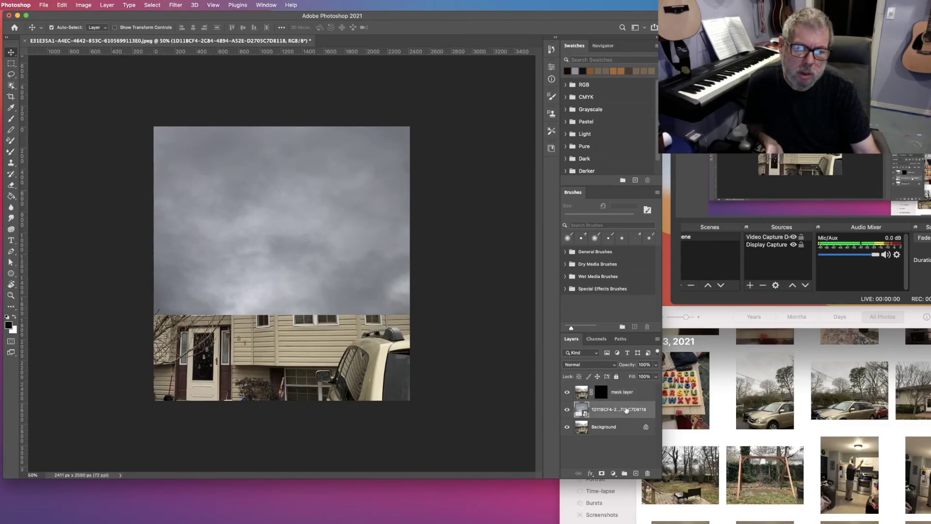
pyautogui.click(656, 367)
pyautogui.moveTo(655, 377); pyautogui.dragTo(644, 377)
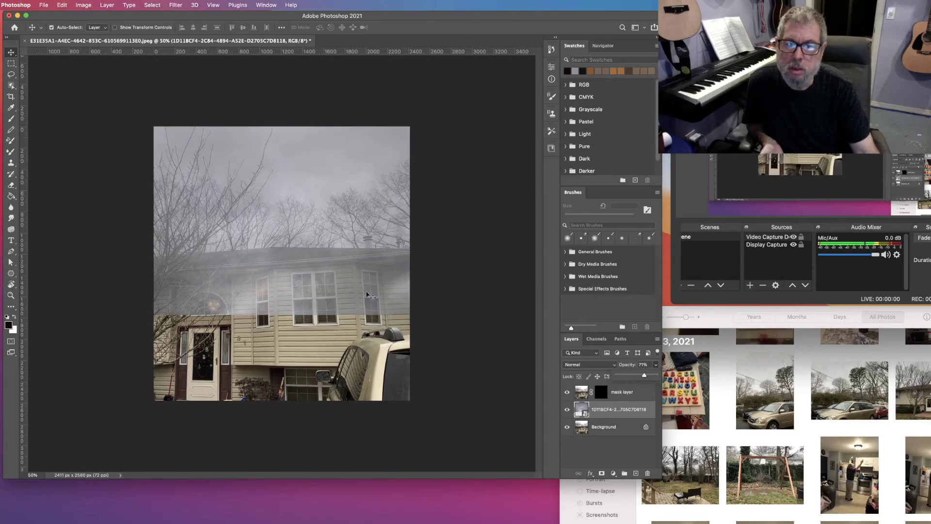
pyautogui.click(600, 394)
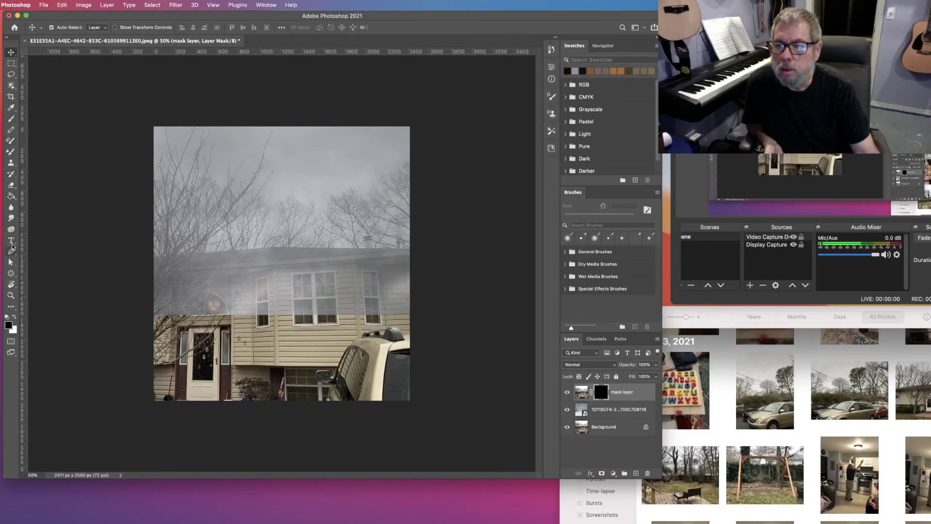
# Erase the layer mask over the house's upper wall and windows with a 284 px Eraser to bring back the house.
pyautogui.press('e')
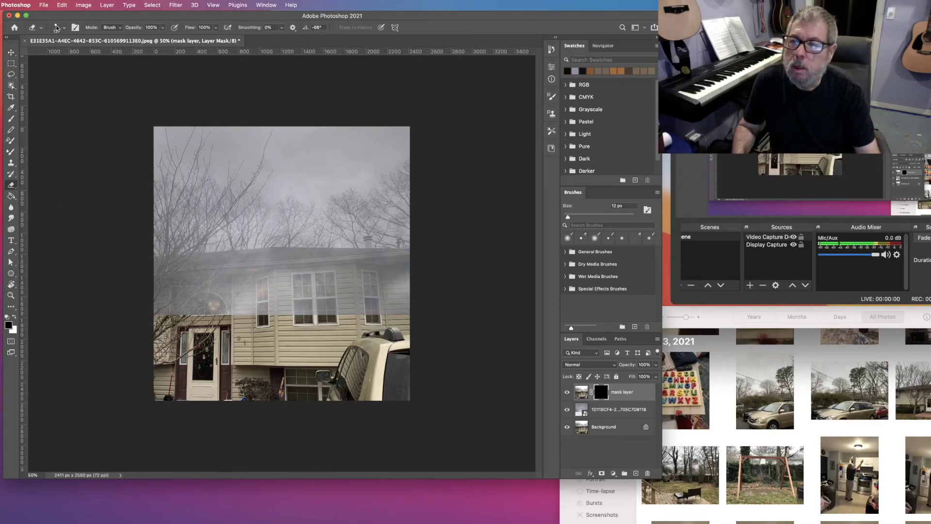
pyautogui.click(59, 29)
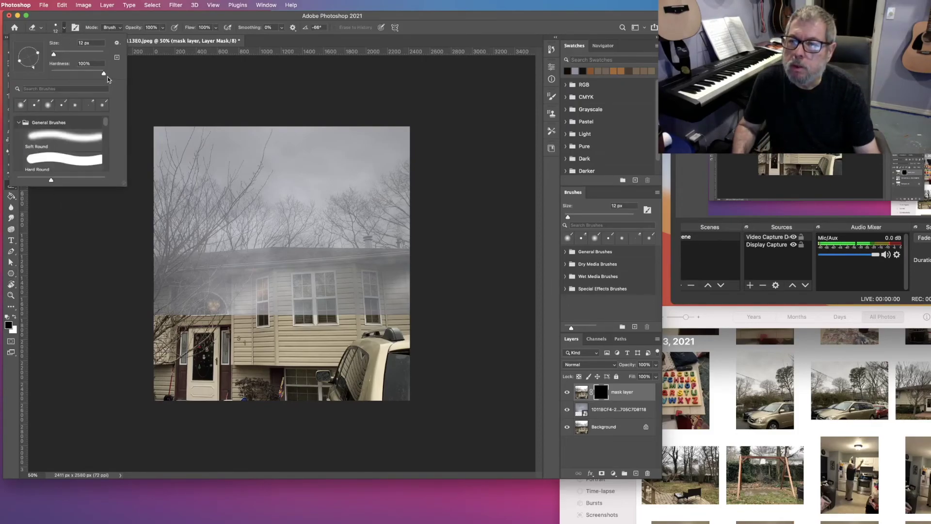
pyautogui.moveTo(53, 55); pyautogui.dragTo(61, 57)
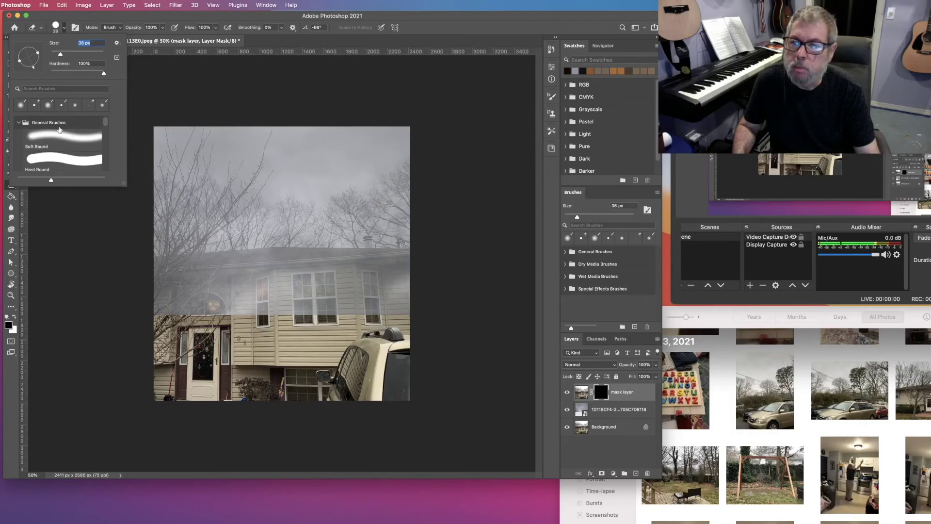
pyautogui.write('284')
pyautogui.press('Return')
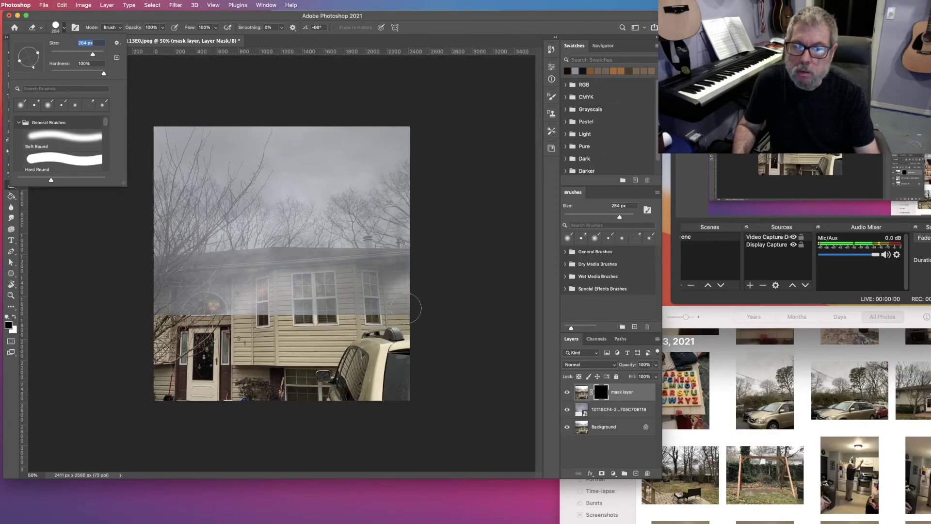
pyautogui.click(405, 308)
pyautogui.moveTo(406, 308)
pyautogui.mouseDown()
pyautogui.moveTo(249, 305)
pyautogui.moveTo(160, 273)
pyautogui.mouseUp()
pyautogui.moveTo(403, 267)
pyautogui.mouseDown()
pyautogui.moveTo(213, 272)
pyautogui.moveTo(161, 283)
pyautogui.moveTo(432, 284)
pyautogui.mouseUp()
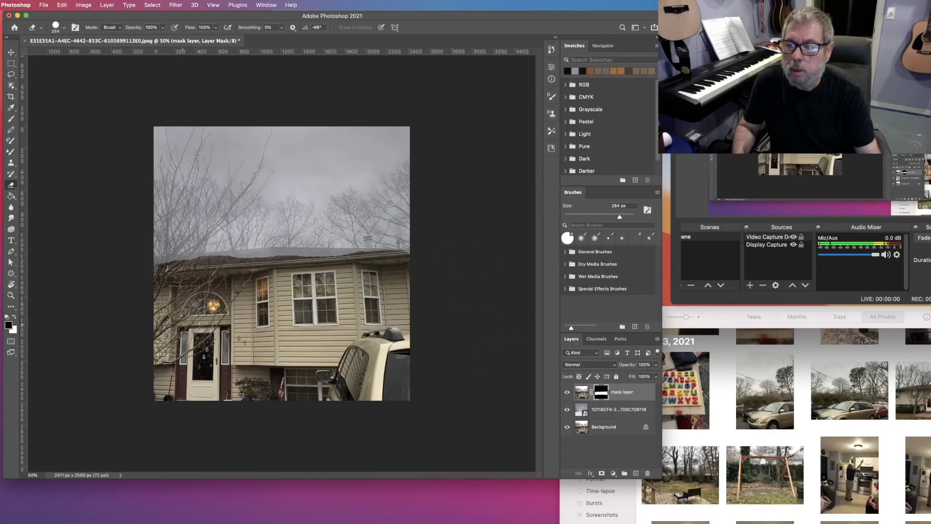
# Erase the mask over the right part of the roof with a 51 px Eraser and undo the last change.
pyautogui.press('z')
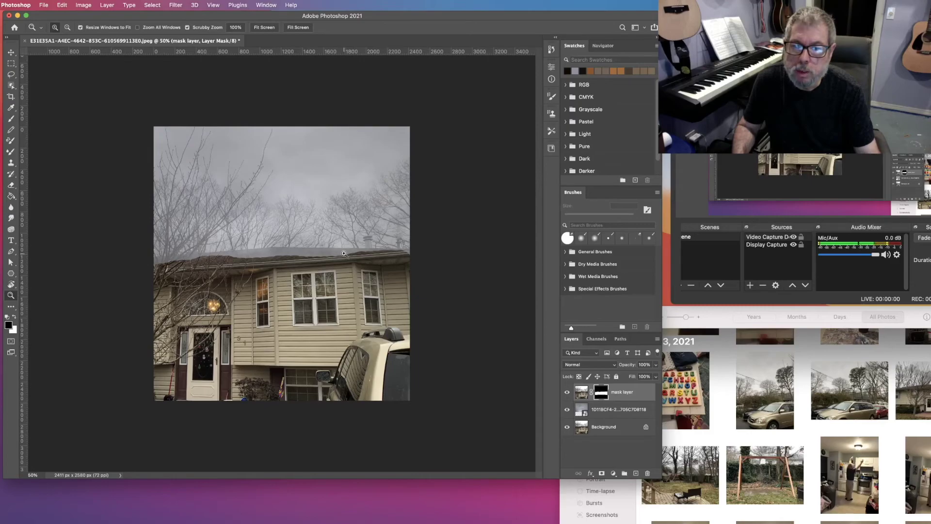
pyautogui.click(344, 253)
pyautogui.click(344, 253)
pyautogui.click(346, 254)
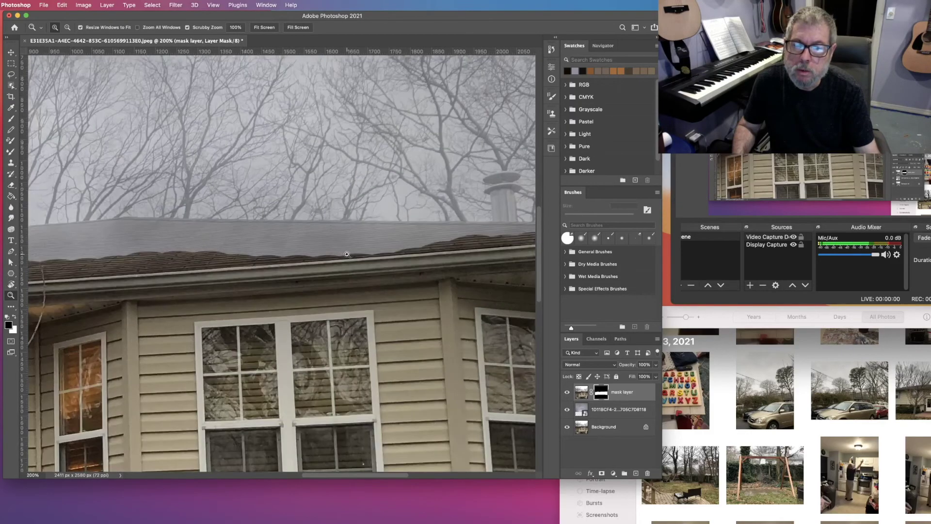
pyautogui.moveTo(333, 474); pyautogui.dragTo(389, 485)
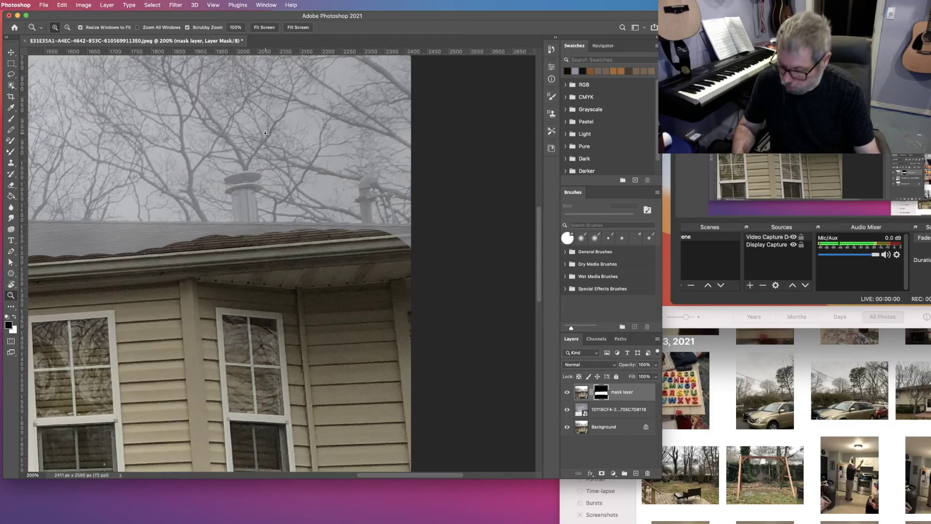
pyautogui.press('e')
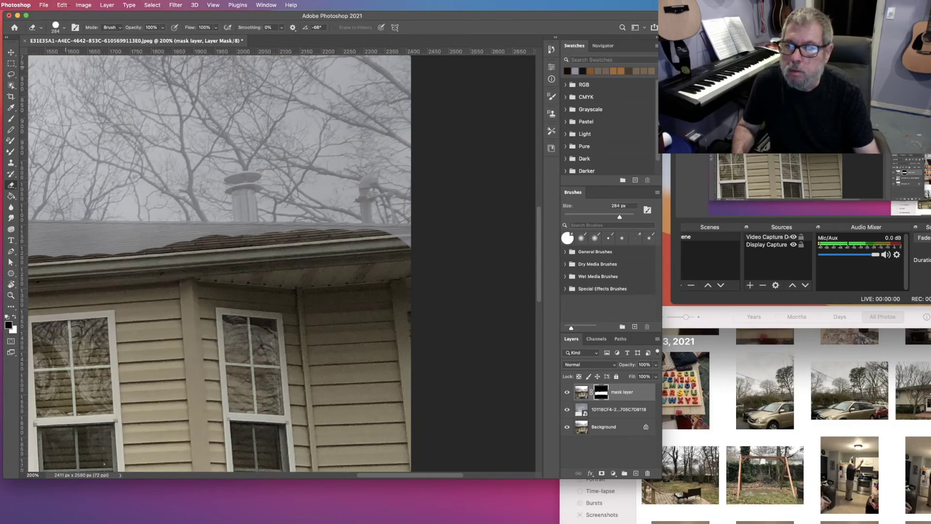
pyautogui.click(65, 27)
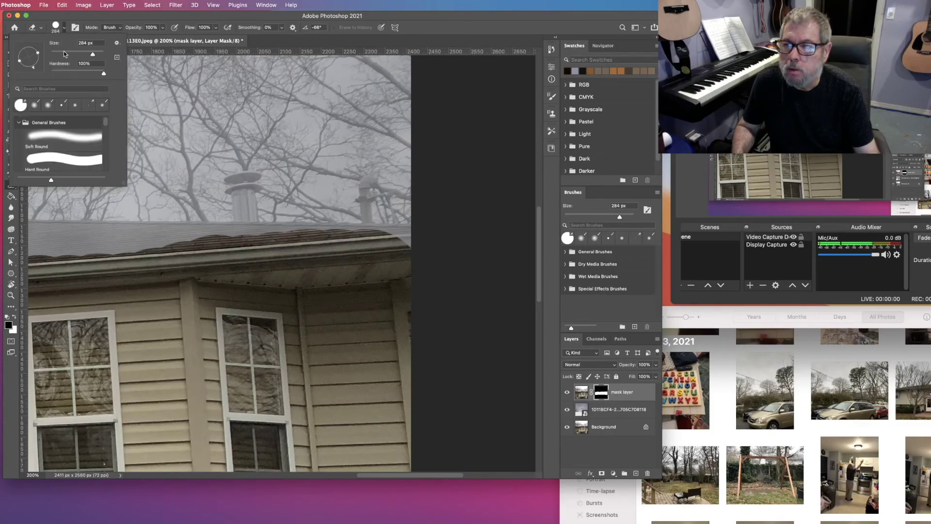
pyautogui.click(64, 54)
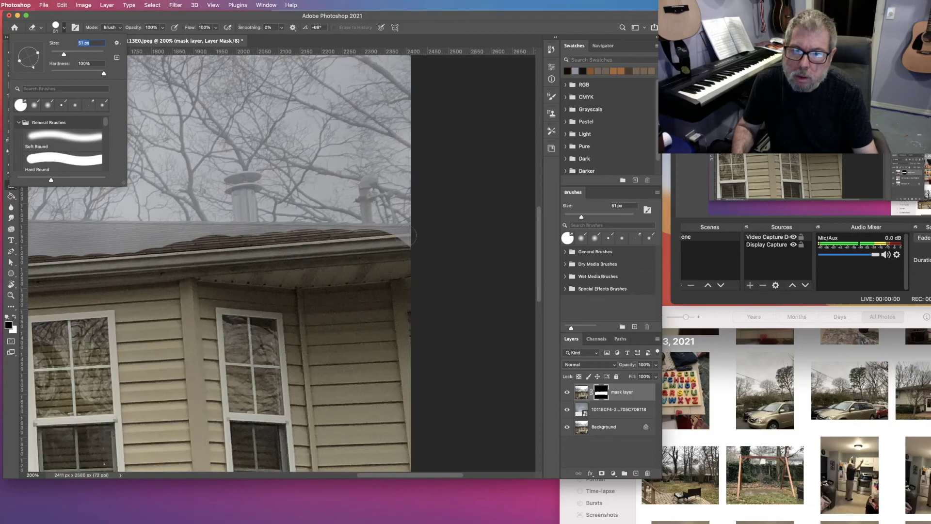
pyautogui.press('Return')
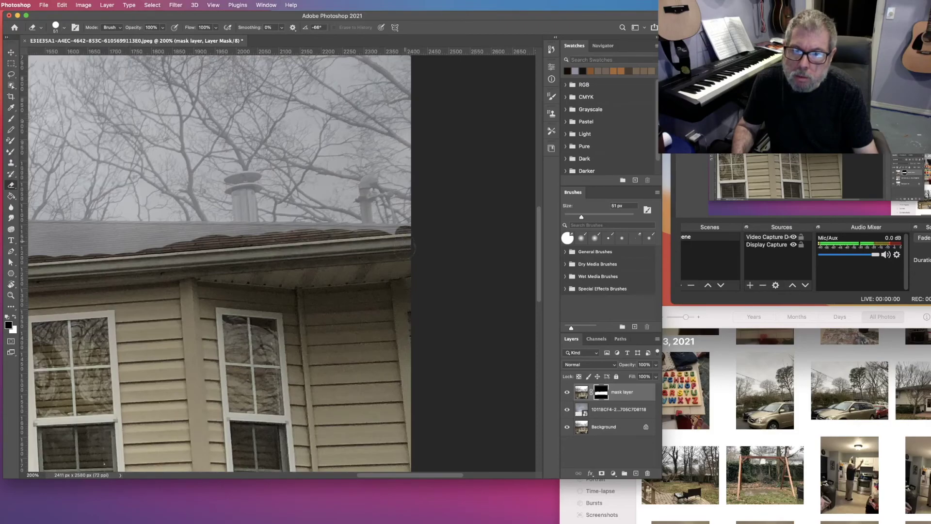
pyautogui.moveTo(412, 238)
pyautogui.mouseDown()
pyautogui.moveTo(337, 235)
pyautogui.moveTo(352, 240)
pyautogui.mouseUp()
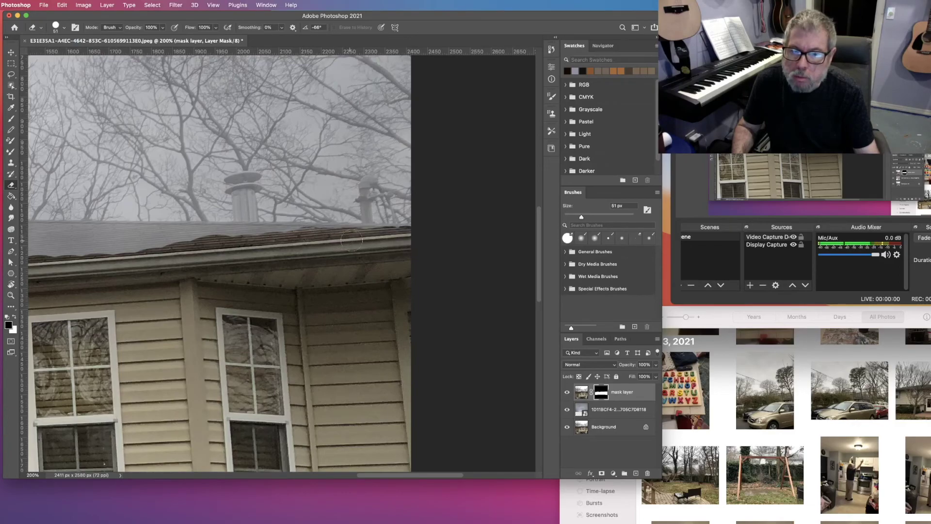
pyautogui.moveTo(272, 237)
pyautogui.mouseDown()
pyautogui.moveTo(27, 248)
pyautogui.moveTo(60, 238)
pyautogui.moveTo(28, 237)
pyautogui.moveTo(196, 239)
pyautogui.moveTo(127, 239)
pyautogui.mouseUp()
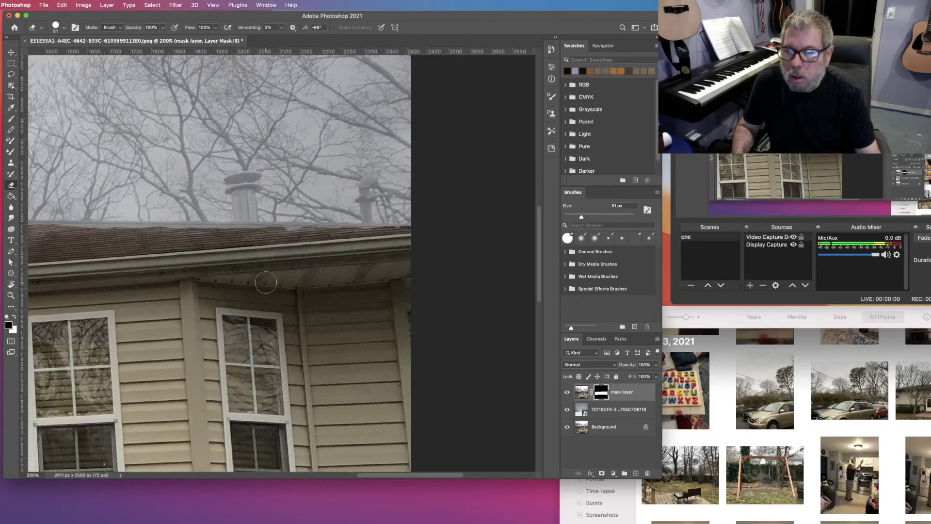
pyautogui.press('super+z')
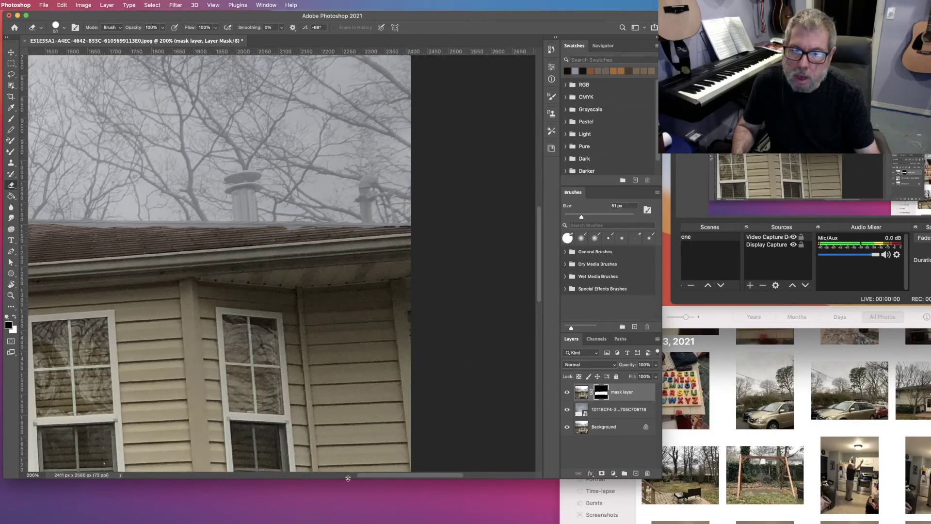
# Erase the mask over the middle and left parts of the roof with the 51 px Eraser.
pyautogui.moveTo(401, 478); pyautogui.dragTo(320, 476)
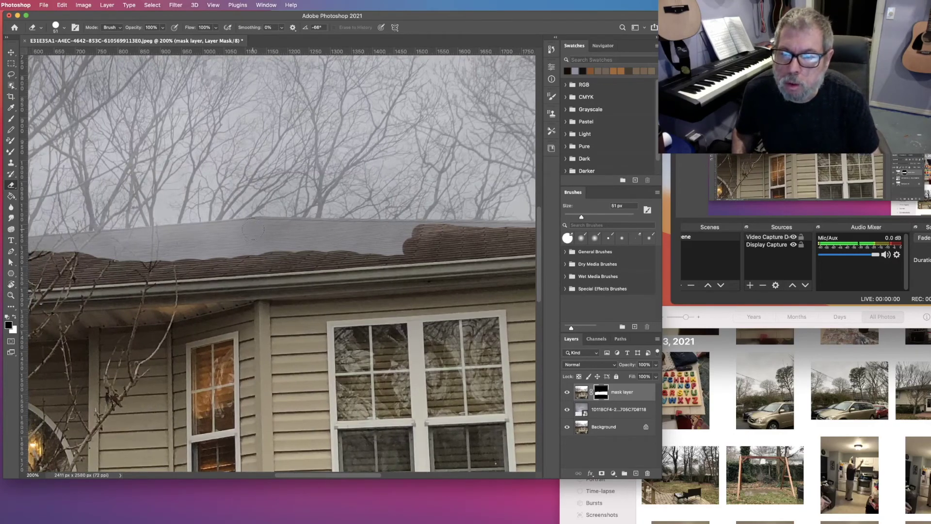
pyautogui.moveTo(261, 236)
pyautogui.mouseDown()
pyautogui.moveTo(364, 236)
pyautogui.moveTo(262, 251)
pyautogui.moveTo(53, 249)
pyautogui.mouseUp()
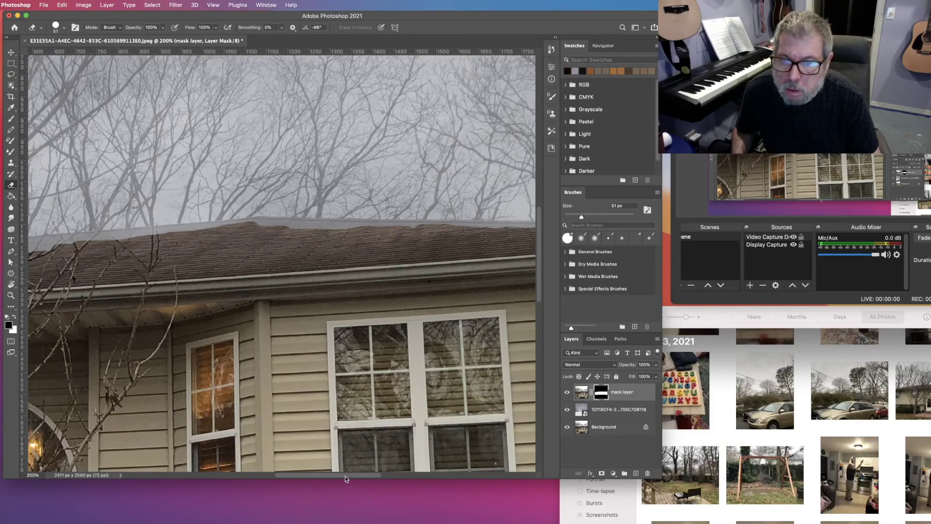
pyautogui.moveTo(345, 475); pyautogui.dragTo(263, 476)
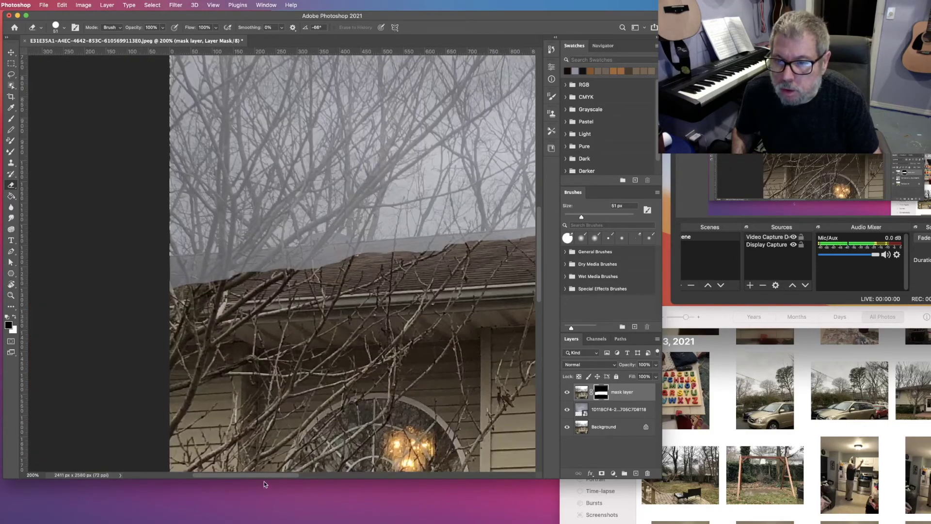
pyautogui.moveTo(174, 270); pyautogui.dragTo(281, 265)
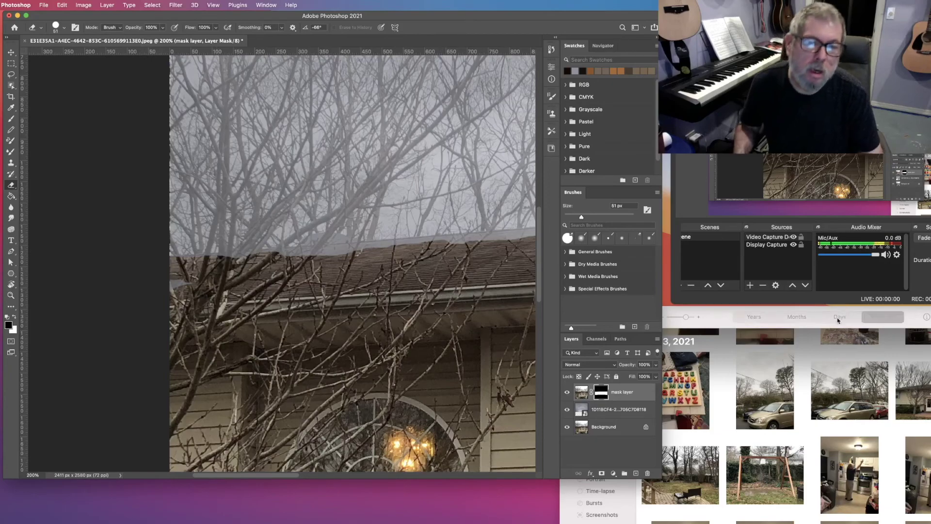
# Erase the mask along the left roof edge behind the branches with a flattened 23 px Eraser tip angled at 7°.
pyautogui.click(65, 25)
pyautogui.click(57, 52)
pyautogui.moveTo(37, 54); pyautogui.dragTo(42, 56)
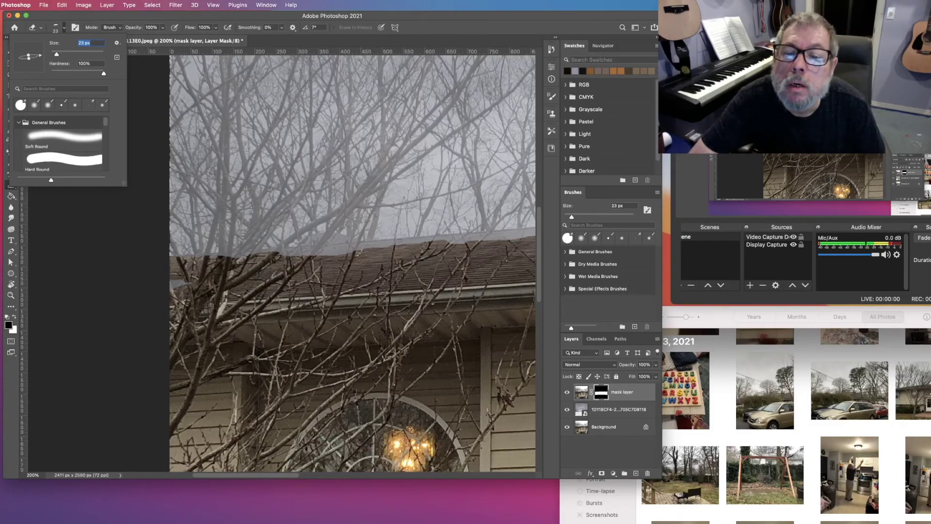
pyautogui.click(395, 239)
pyautogui.moveTo(336, 244); pyautogui.dragTo(395, 240)
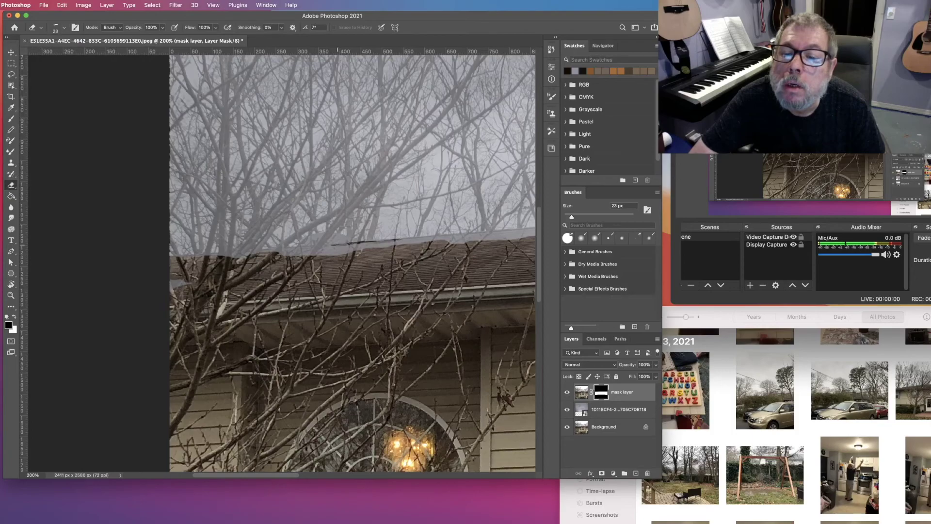
pyautogui.moveTo(320, 246)
pyautogui.mouseDown()
pyautogui.moveTo(312, 255)
pyautogui.moveTo(337, 249)
pyautogui.moveTo(172, 255)
pyautogui.mouseUp()
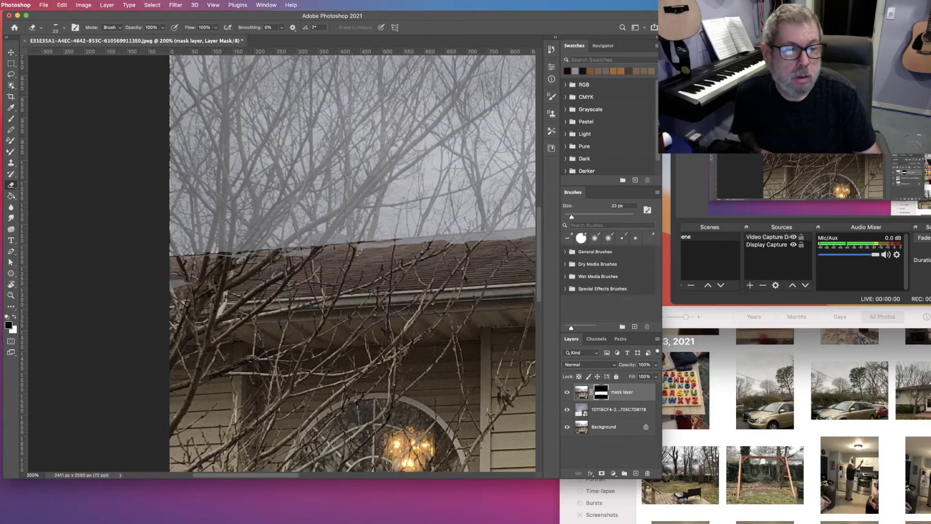
# Hide the sky layer and select the roof and upper wall along the roofline with the Polygonal Lasso.
pyautogui.click(567, 409)
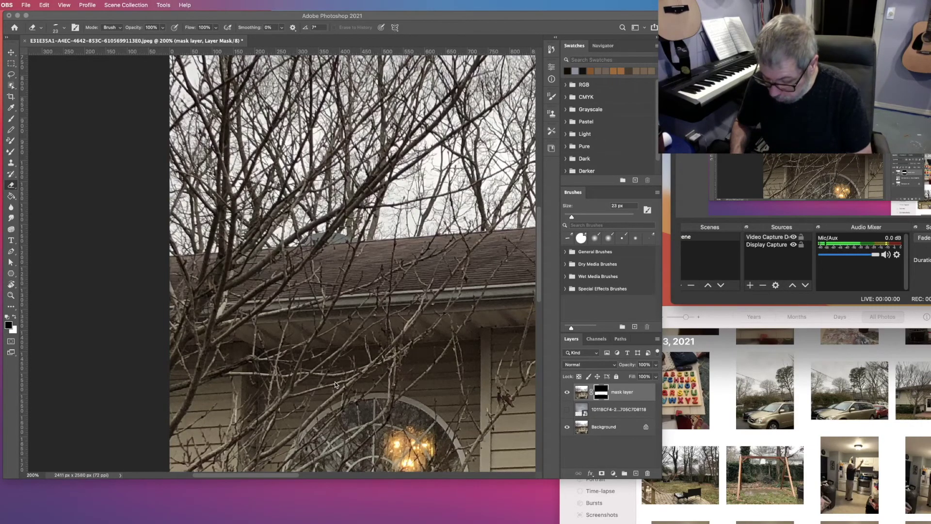
pyautogui.press('super+0')
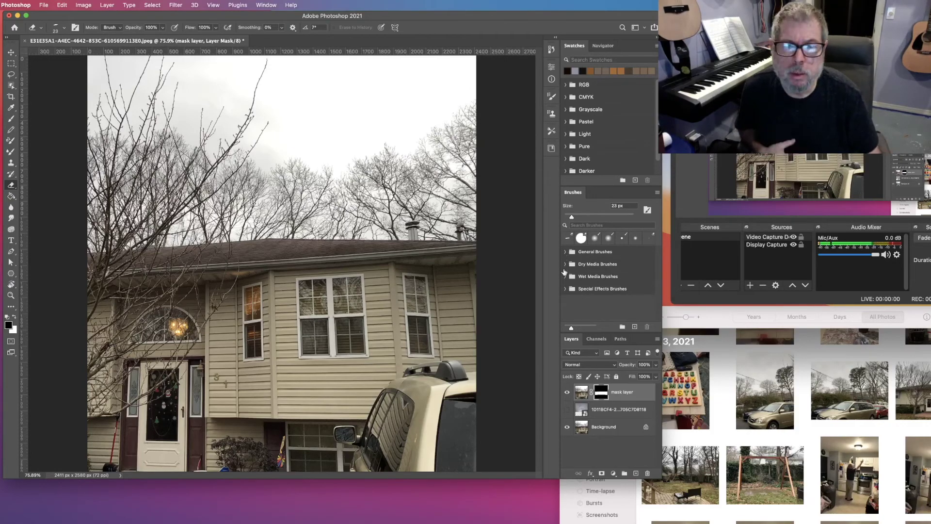
pyautogui.click(566, 414)
pyautogui.click(566, 413)
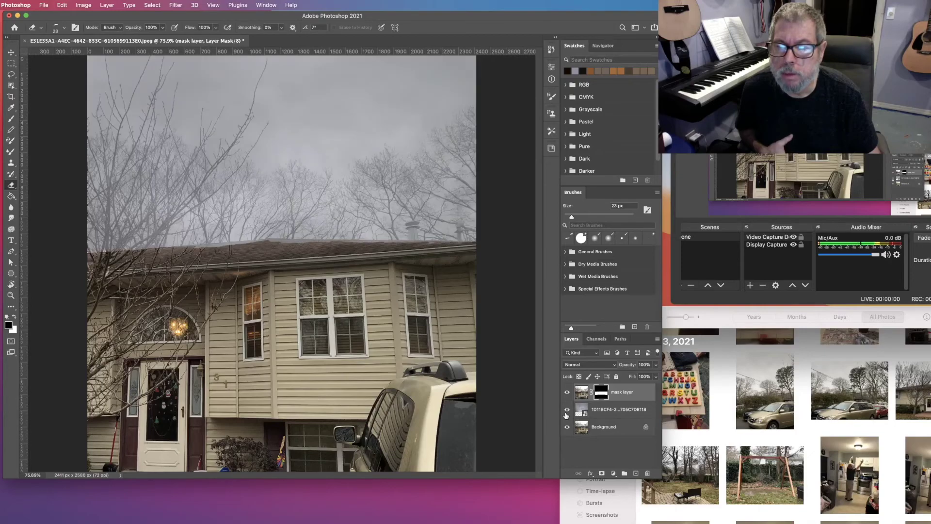
pyautogui.click(566, 413)
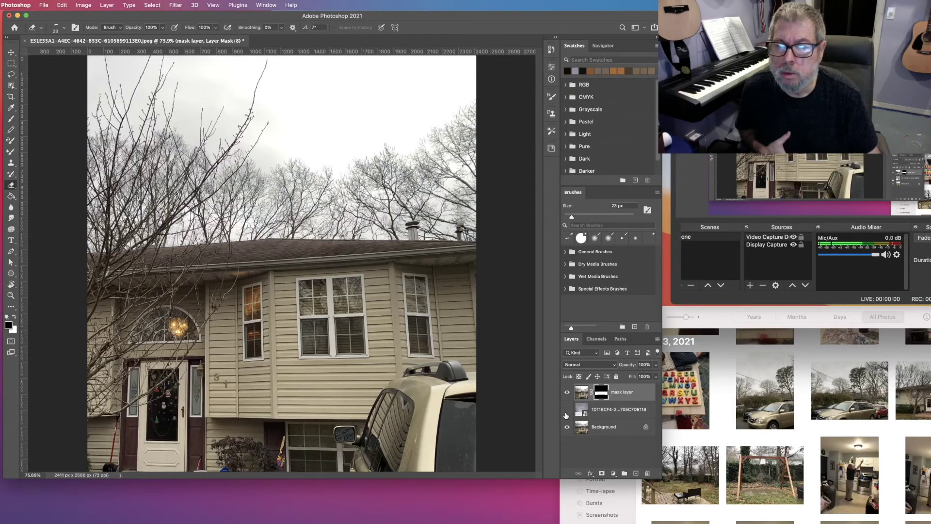
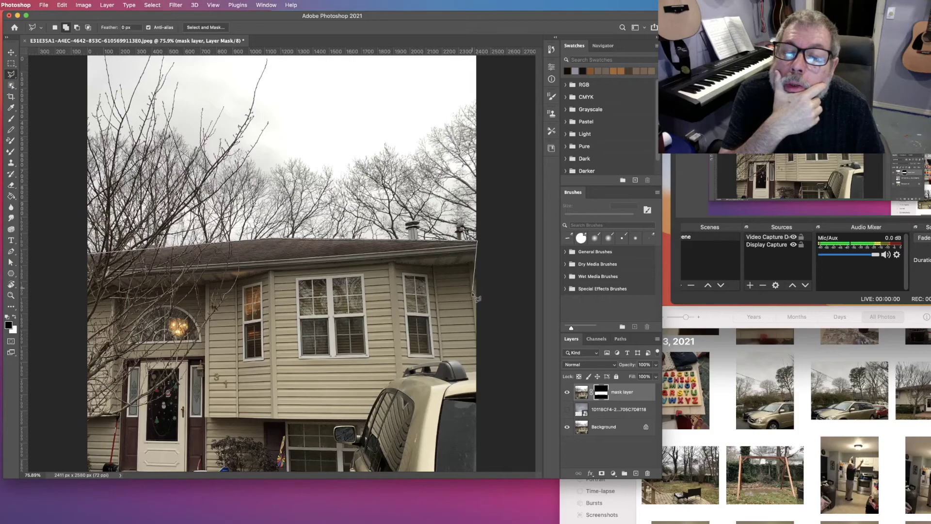
pyautogui.click(472, 321)
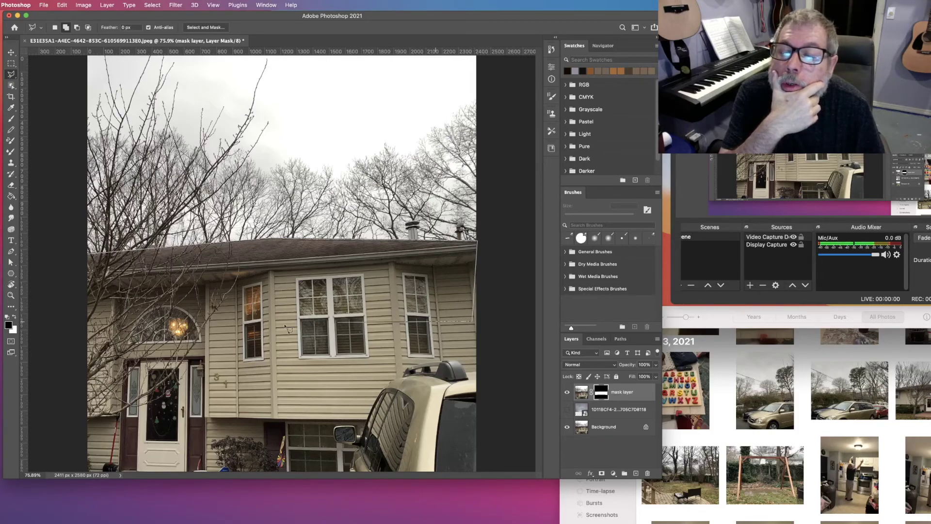
pyautogui.click(92, 260)
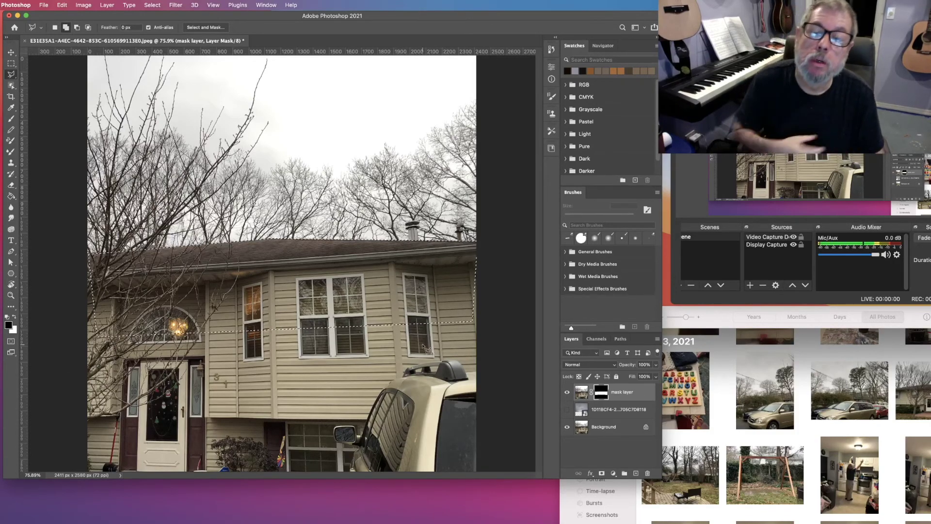
# Show the sky layer and erase the mask inside the selection along the roof edge with a round 99 px Eraser.
pyautogui.click(568, 410)
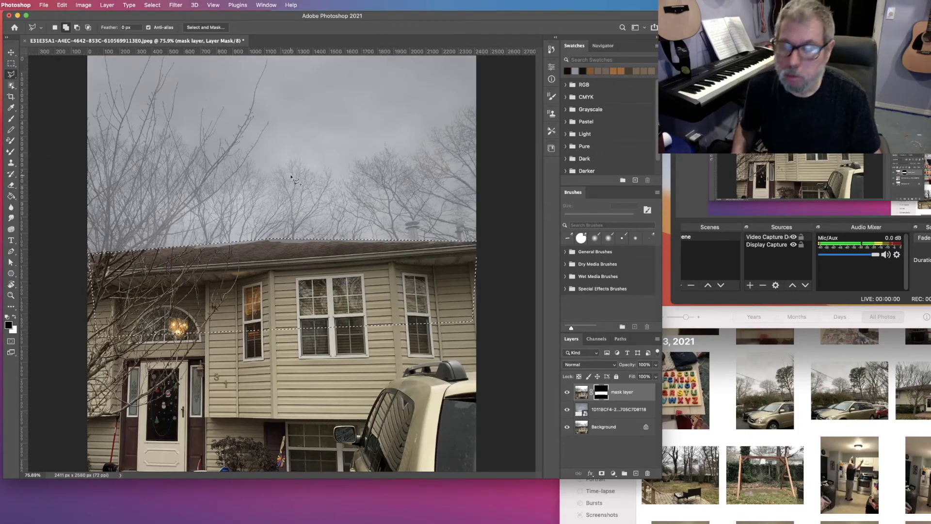
pyautogui.press('e')
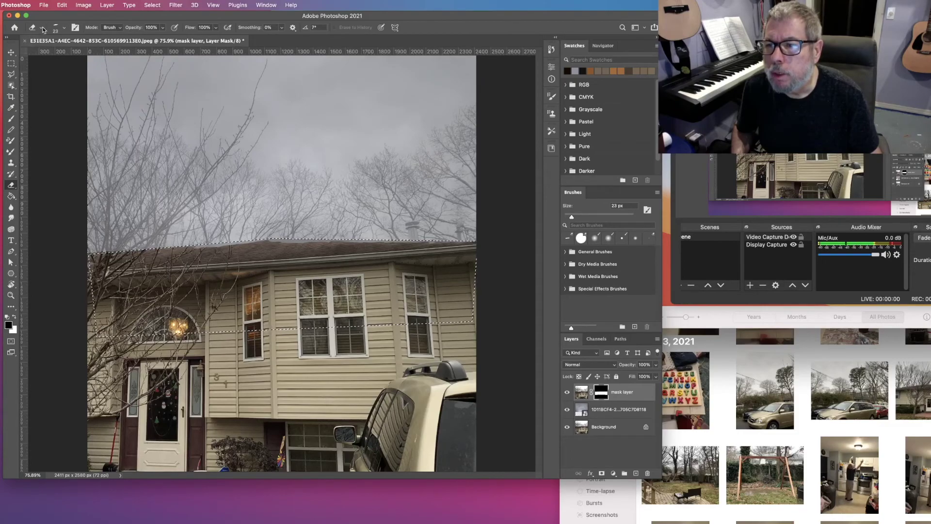
pyautogui.click(63, 28)
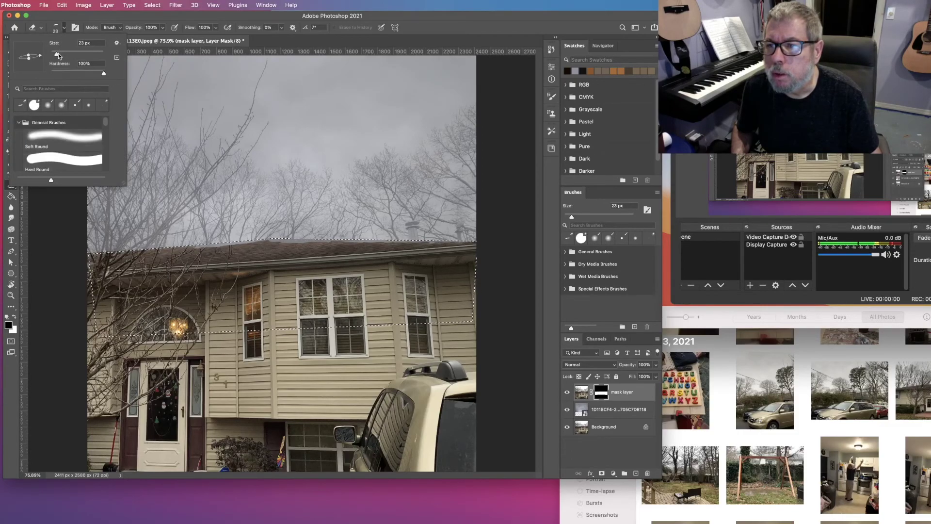
pyautogui.write('99')
pyautogui.press('Return')
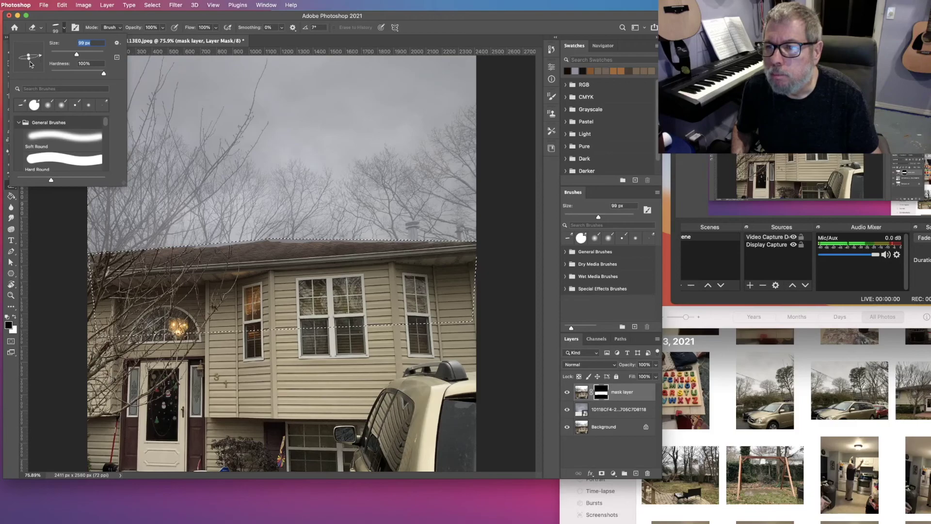
pyautogui.moveTo(29, 59); pyautogui.dragTo(29, 67)
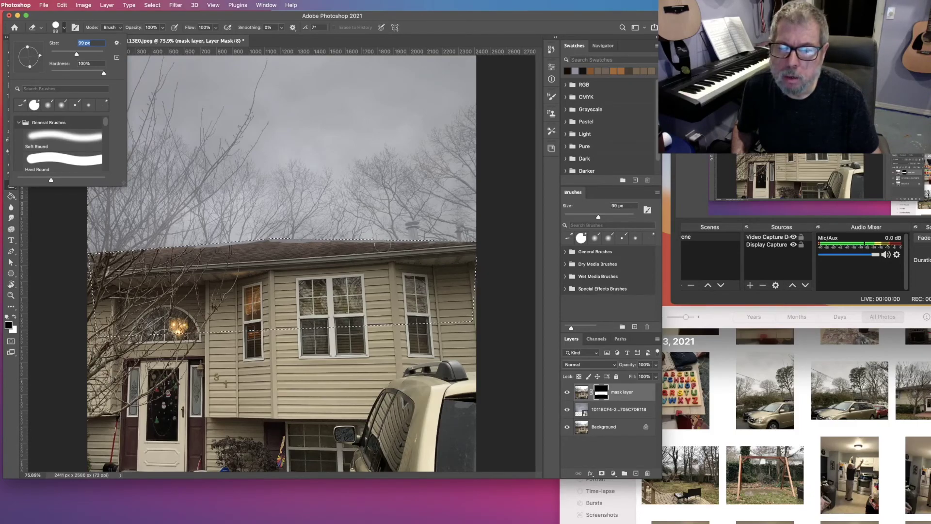
pyautogui.press('Return')
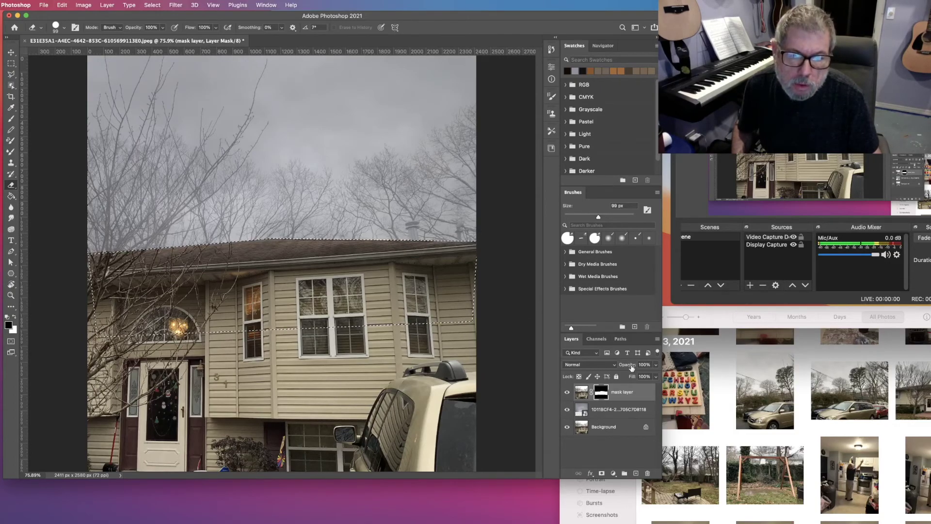
# Set the opacity of the cloudy sky layer back to 100%.
pyautogui.click(623, 413)
pyautogui.moveTo(630, 365); pyautogui.dragTo(652, 370)
pyautogui.click(655, 365)
pyautogui.moveTo(645, 377); pyautogui.dragTo(658, 376)
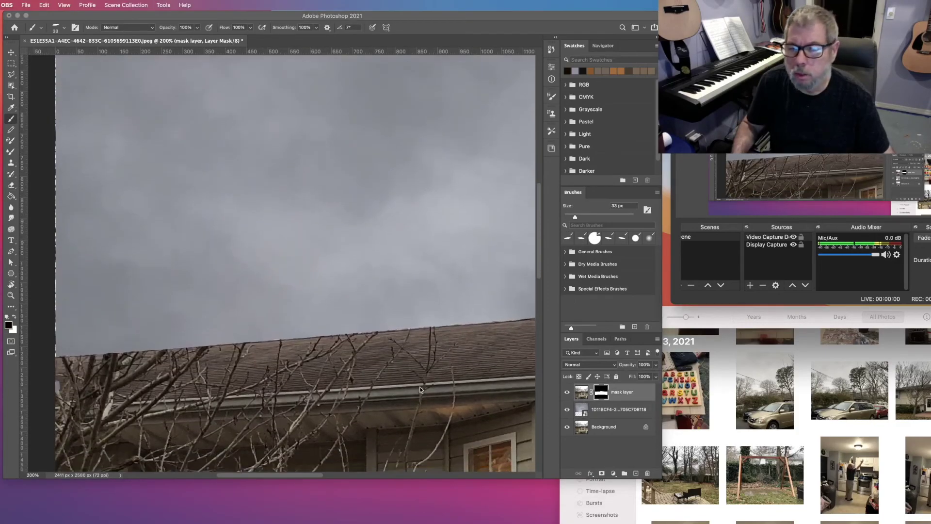
# Rename the cloudy sky image layer to Sky.
pyautogui.scroll(-2, 420, 388)
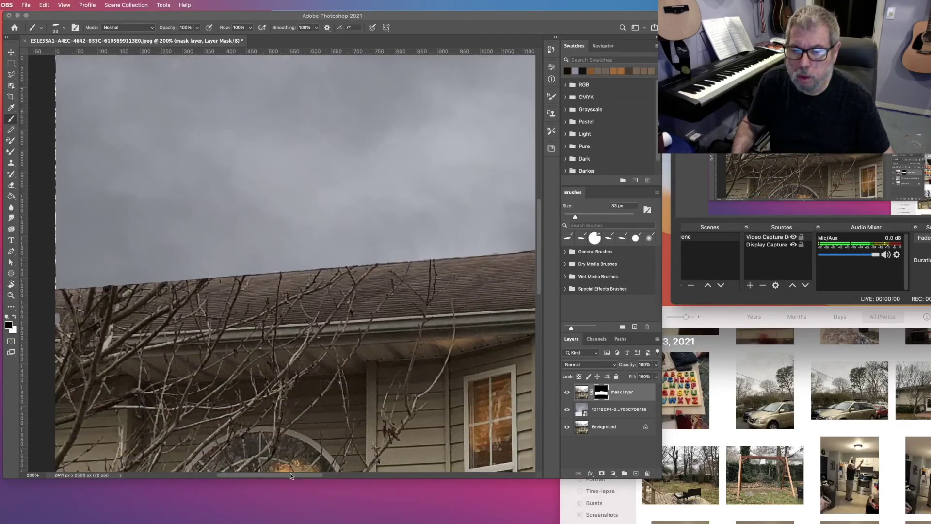
pyautogui.moveTo(291, 475); pyautogui.dragTo(269, 476)
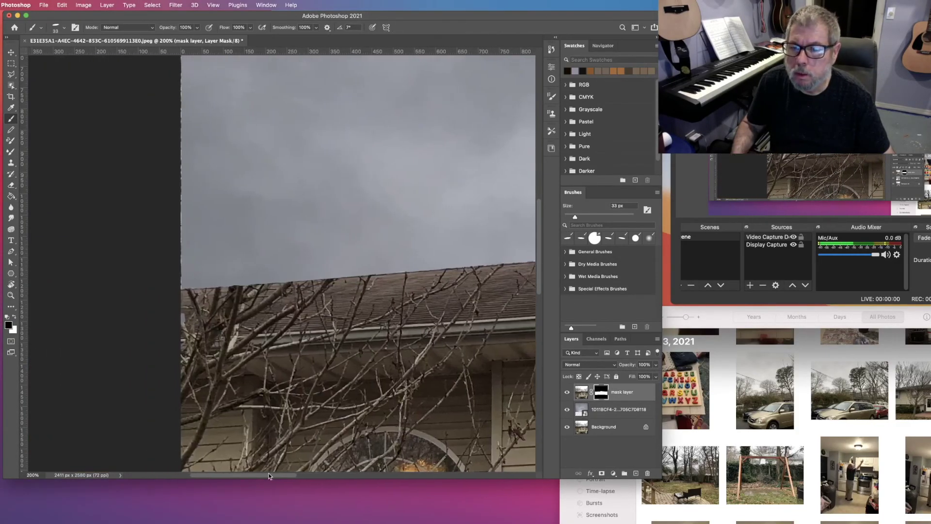
pyautogui.scroll(5, 269, 477)
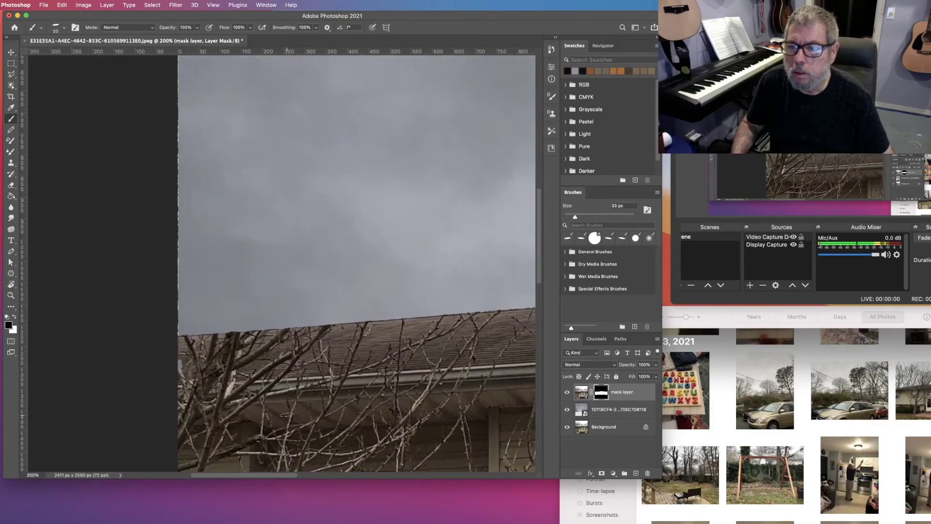
pyautogui.scroll(5, 227, 364)
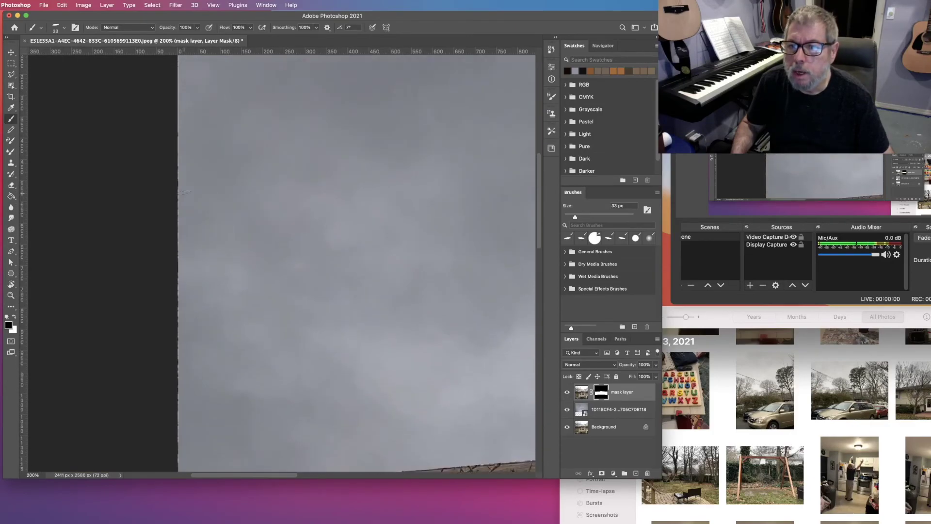
pyautogui.scroll(2, 190, 159)
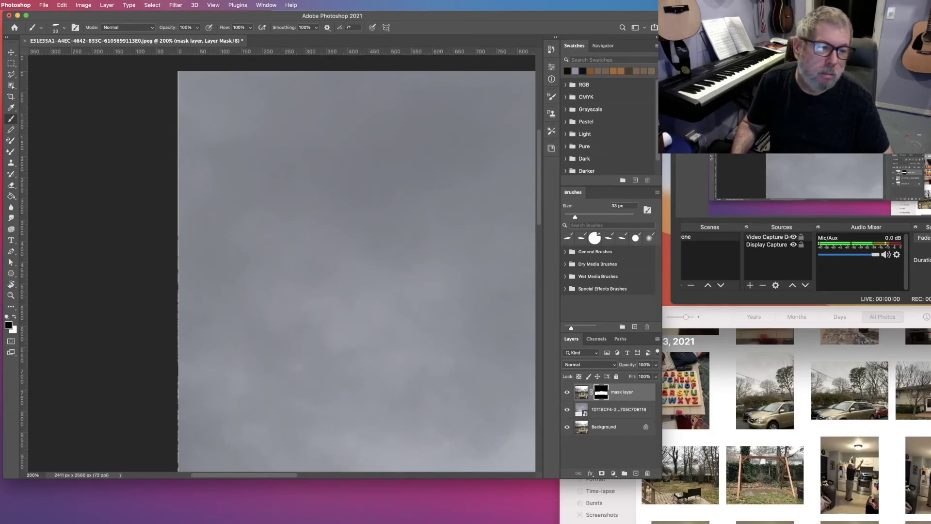
pyautogui.doubleClick(611, 410)
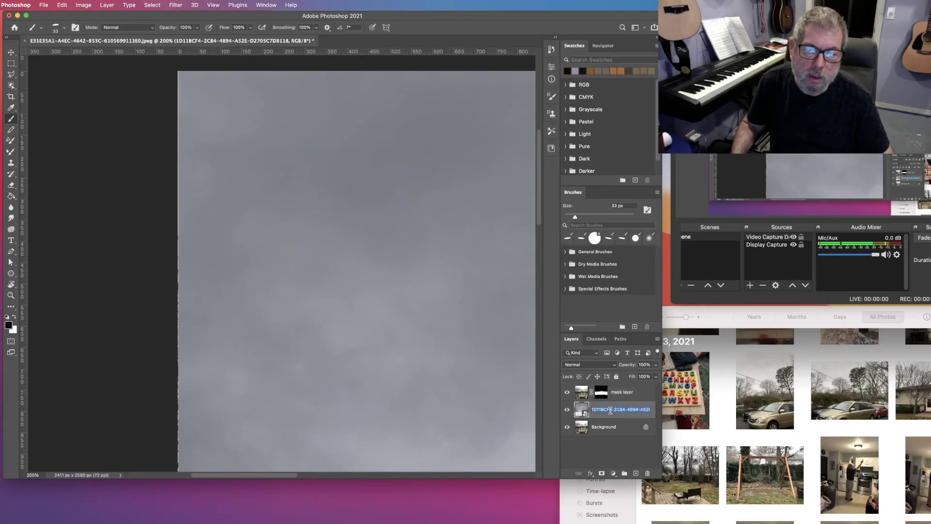
pyautogui.write('sky')
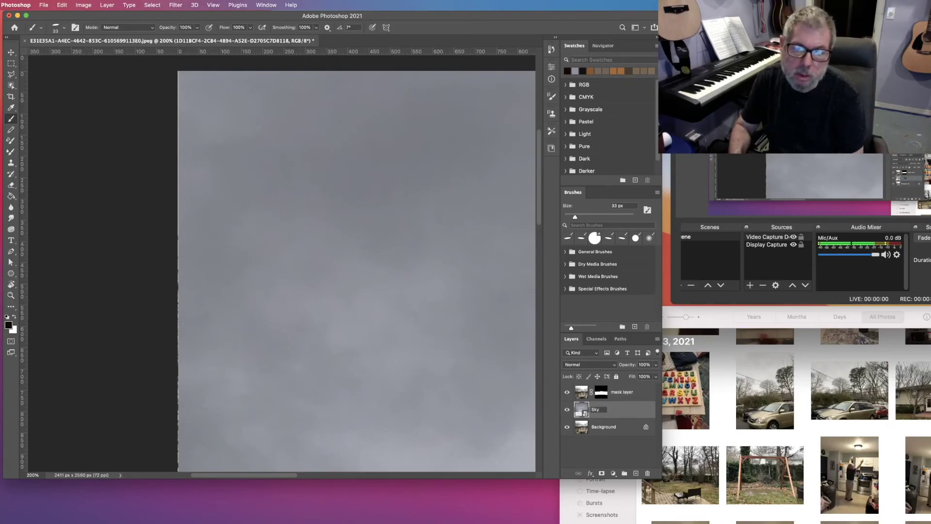
pyautogui.press('Return')
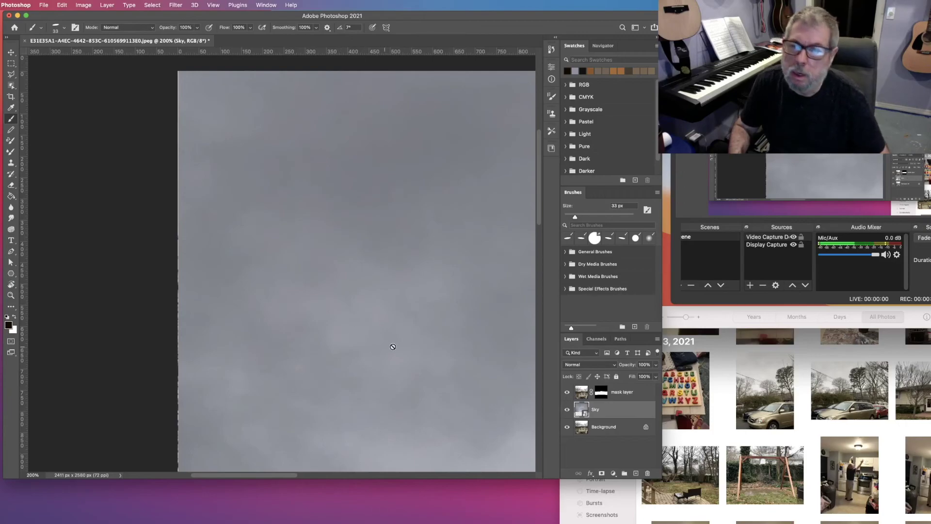
# Scale the Sky layer up to about 59.96% so it reaches slightly past the photo's left edge, and apply the transform.
pyautogui.click(60, 6)
pyautogui.moveTo(153, 192)
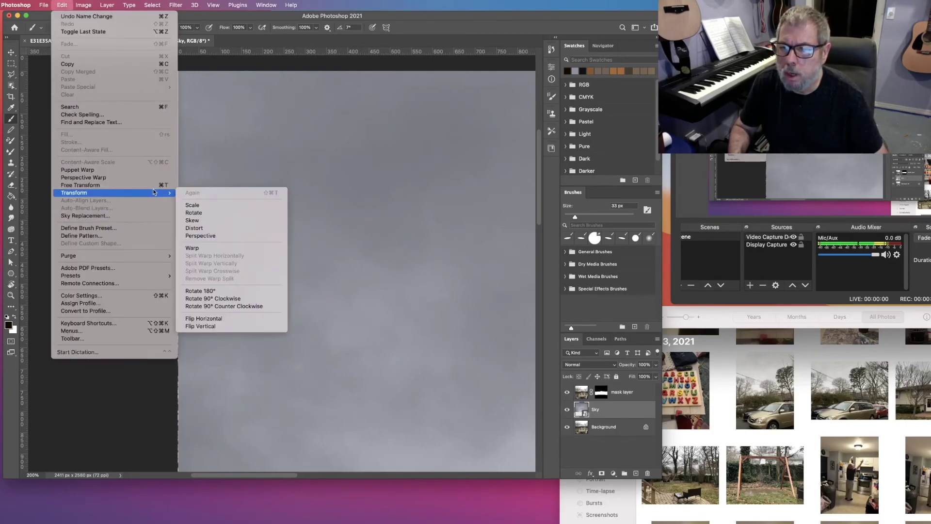
pyautogui.click(206, 206)
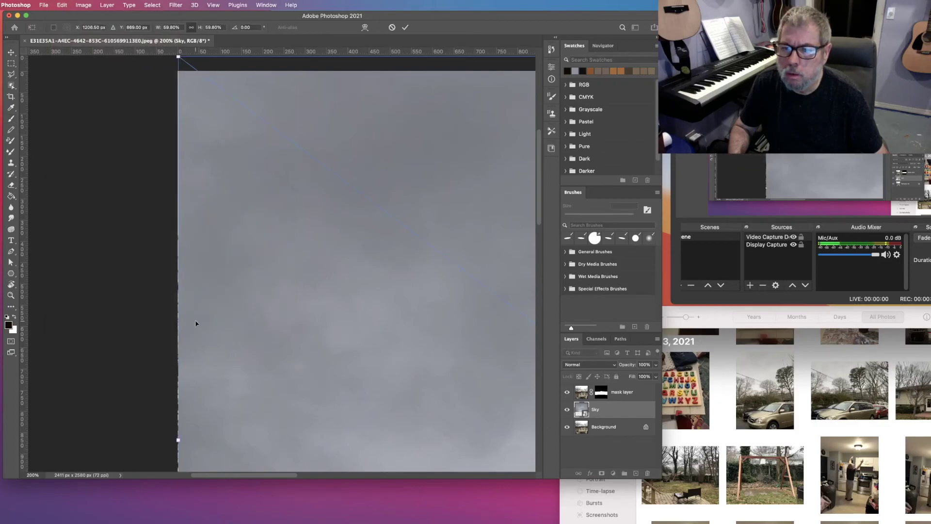
pyautogui.moveTo(180, 440); pyautogui.dragTo(175, 442)
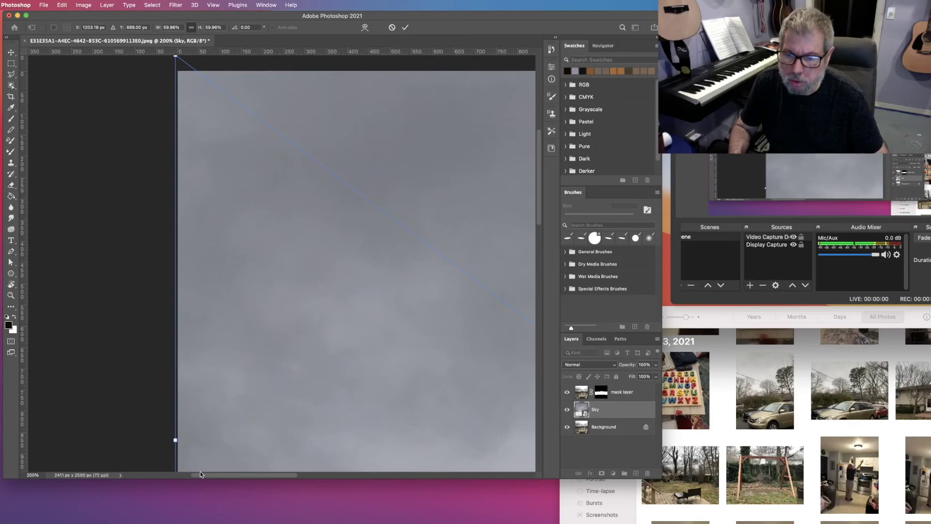
pyautogui.moveTo(212, 475); pyautogui.dragTo(384, 478)
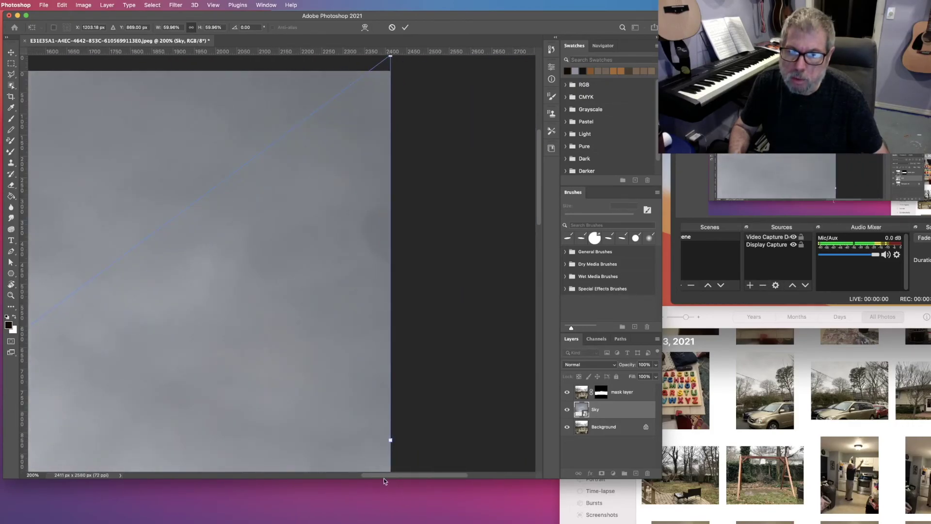
pyautogui.hscroll(-2, 384, 479)
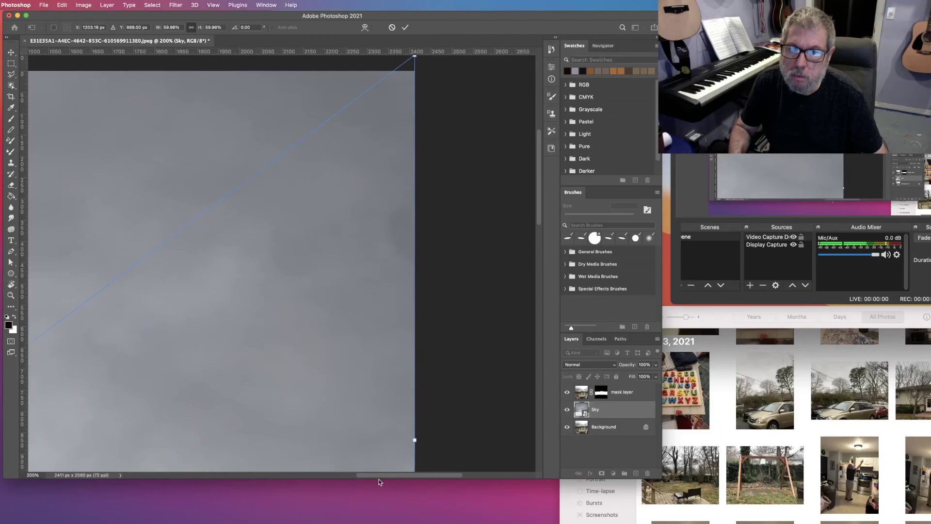
pyautogui.click(407, 28)
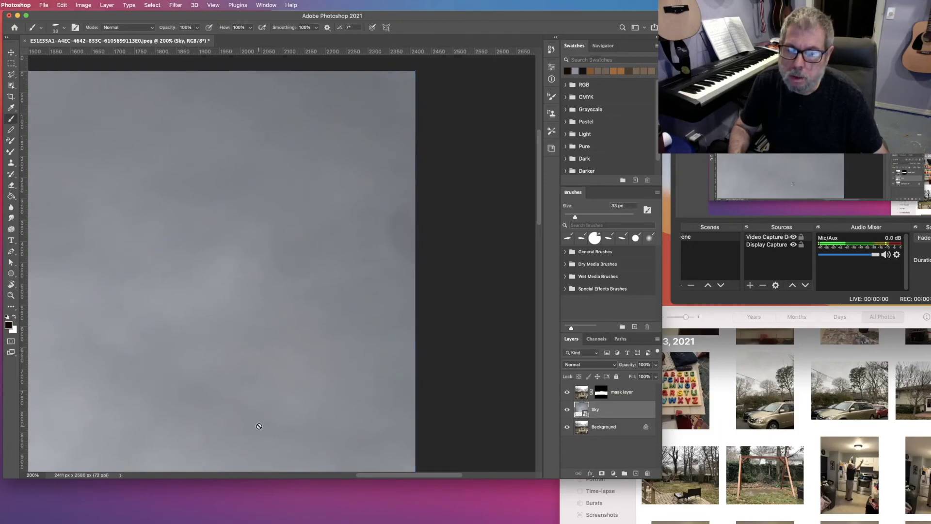
pyautogui.moveTo(406, 474); pyautogui.dragTo(278, 482)
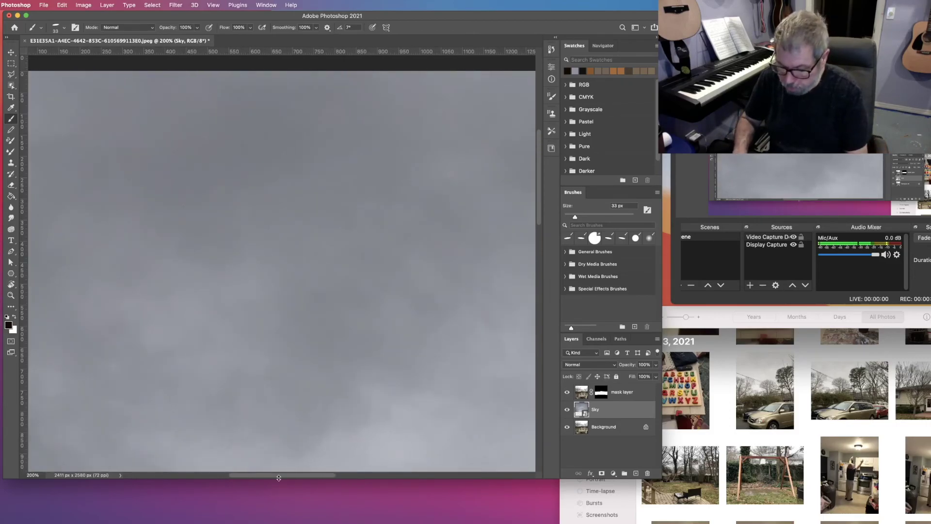
pyautogui.press('super+0')
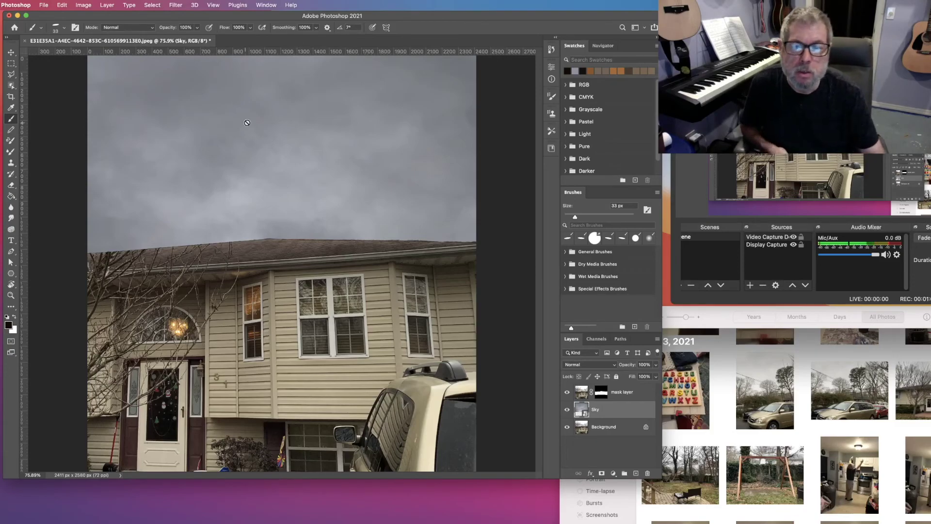
# Compare the photo with and without the Sky layer, and lower that layer's opacity to 54%.
pyautogui.click(568, 410)
pyautogui.click(568, 411)
pyautogui.click(568, 411)
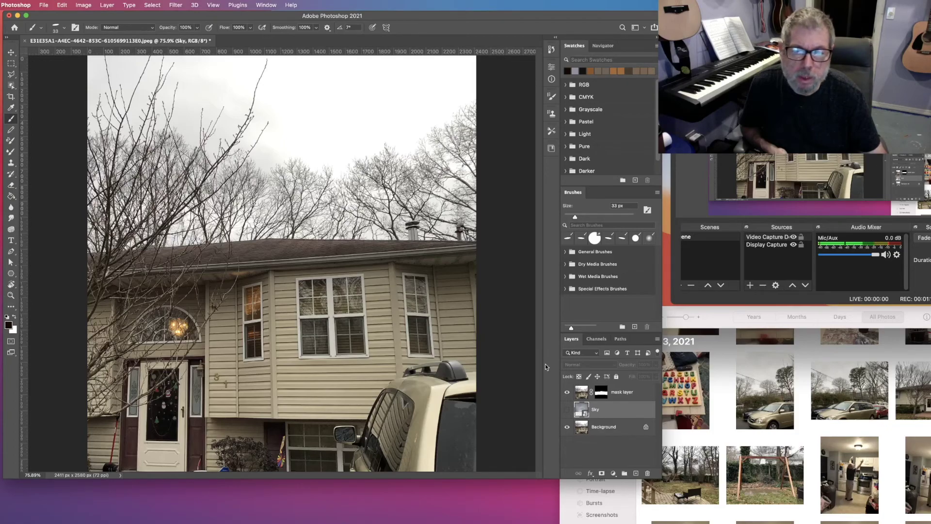
pyautogui.click(567, 410)
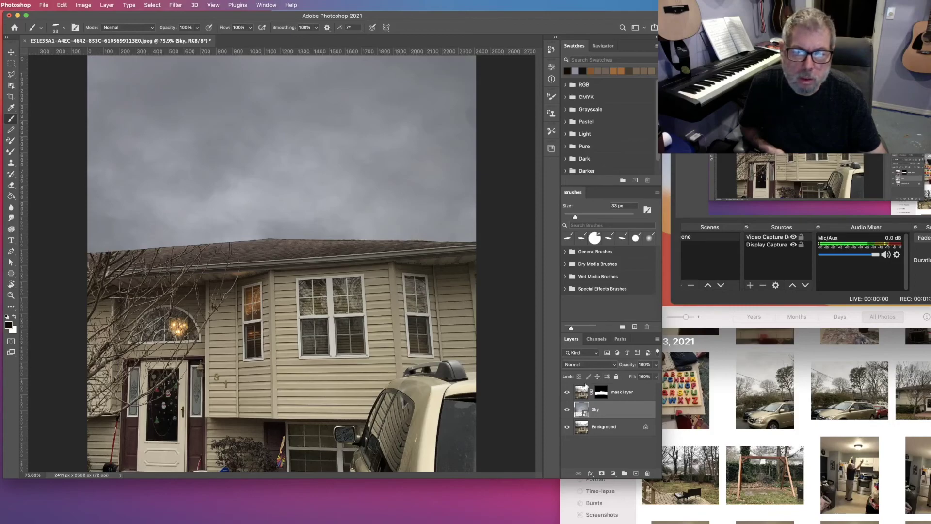
pyautogui.click(655, 364)
pyautogui.moveTo(656, 378); pyautogui.dragTo(638, 377)
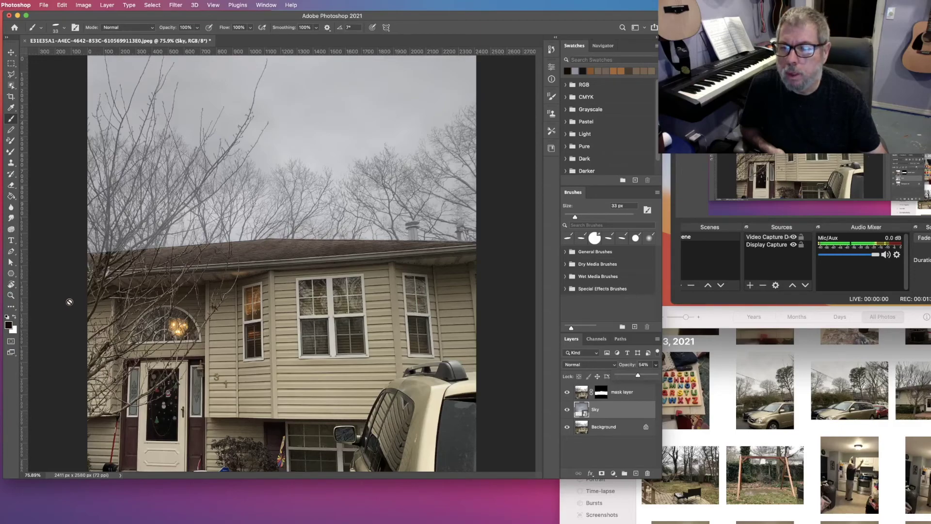
# Set the Eraser size to 14 px and make the mask layer's layer mask the editing target.
pyautogui.click(11, 184)
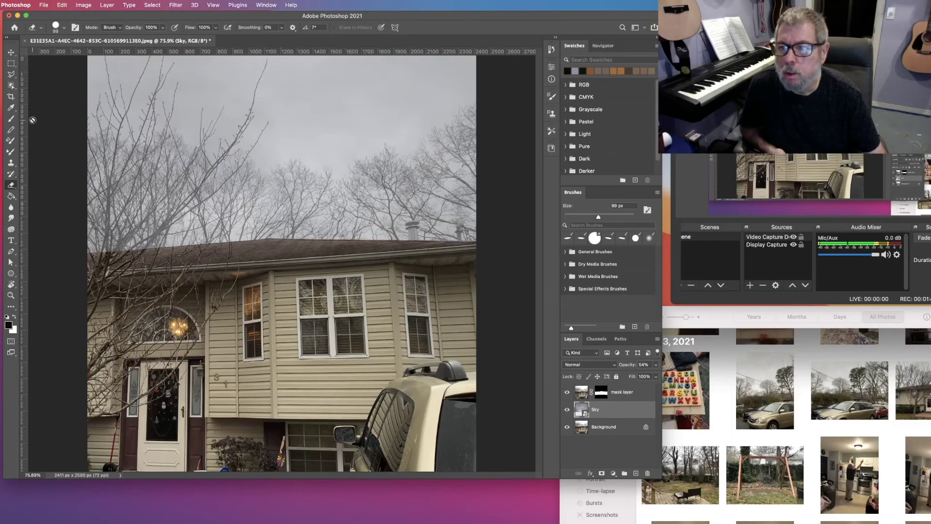
pyautogui.click(65, 28)
pyautogui.click(54, 52)
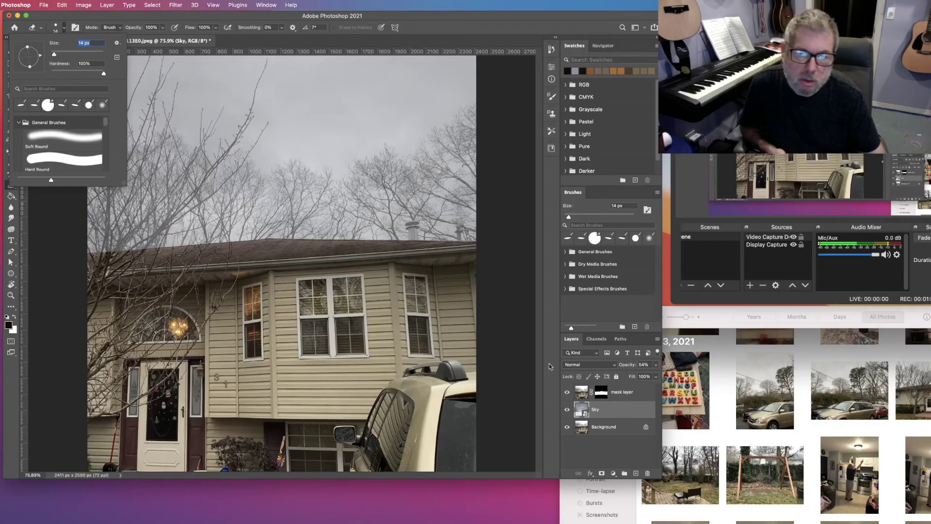
pyautogui.click(639, 393)
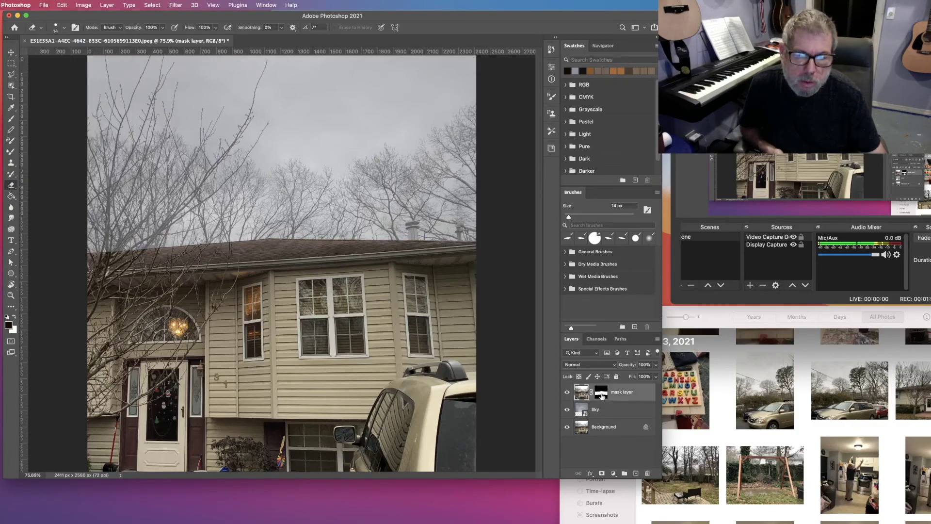
pyautogui.click(601, 394)
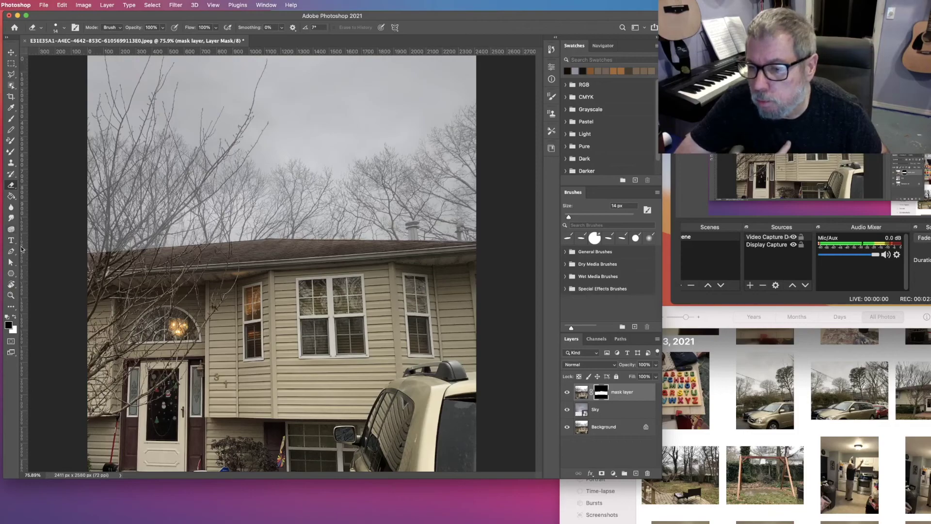
# Erase the mask along the main branches rising above the left roof edge with a 12 px Eraser.
pyautogui.press('z')
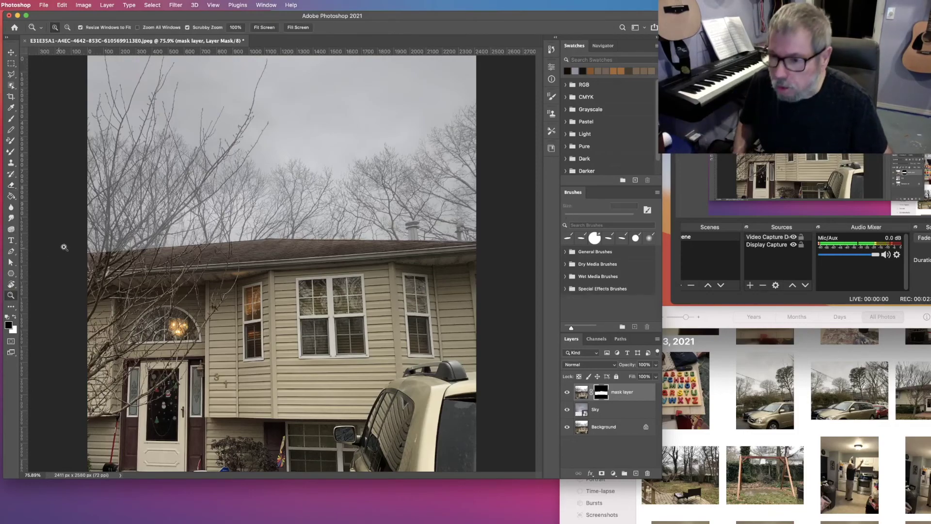
pyautogui.click(123, 244)
pyautogui.click(123, 244)
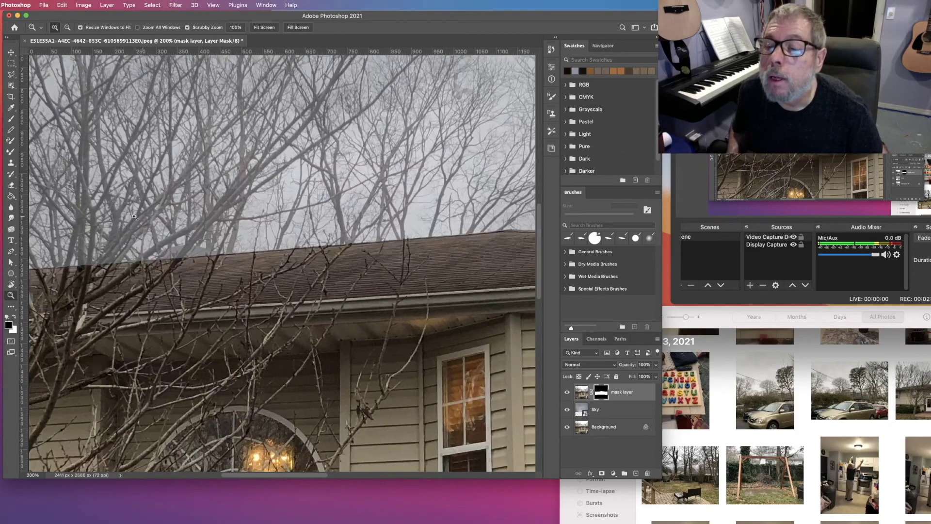
pyautogui.press('e')
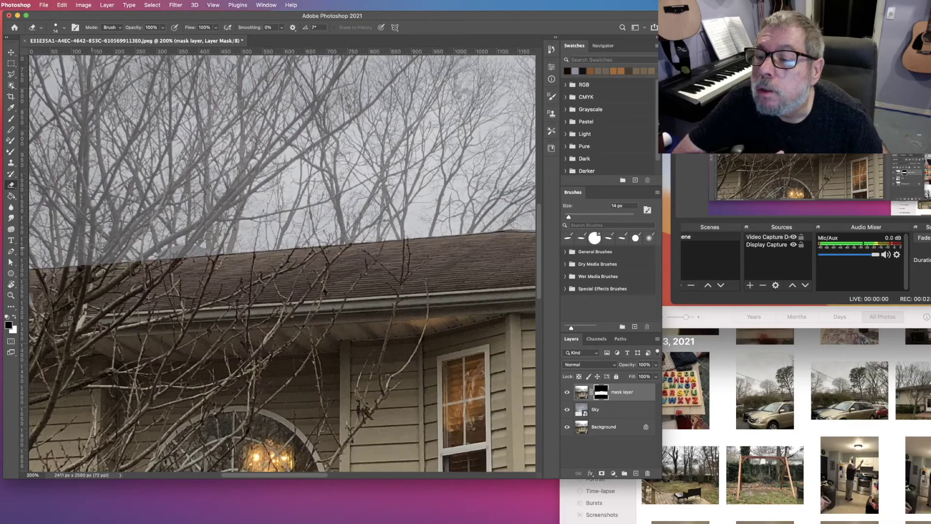
pyautogui.click(60, 28)
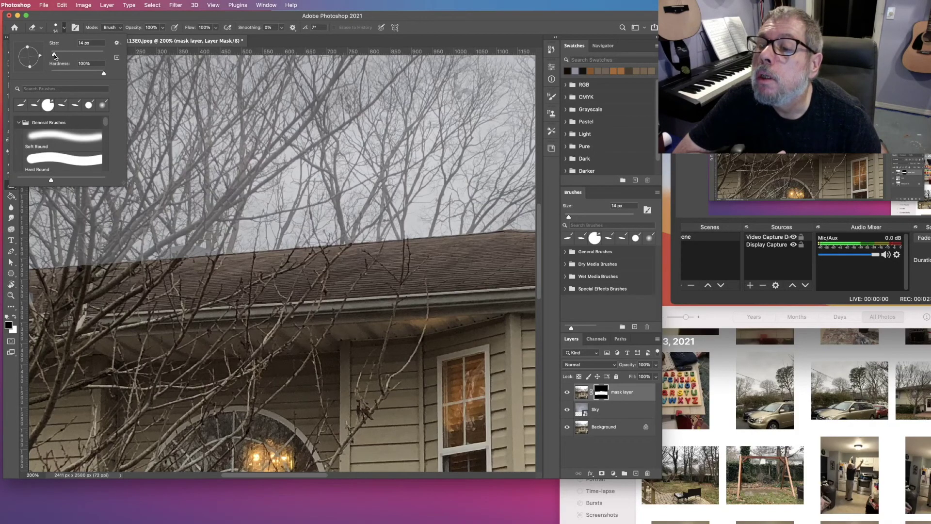
pyautogui.moveTo(54, 56); pyautogui.dragTo(53, 56)
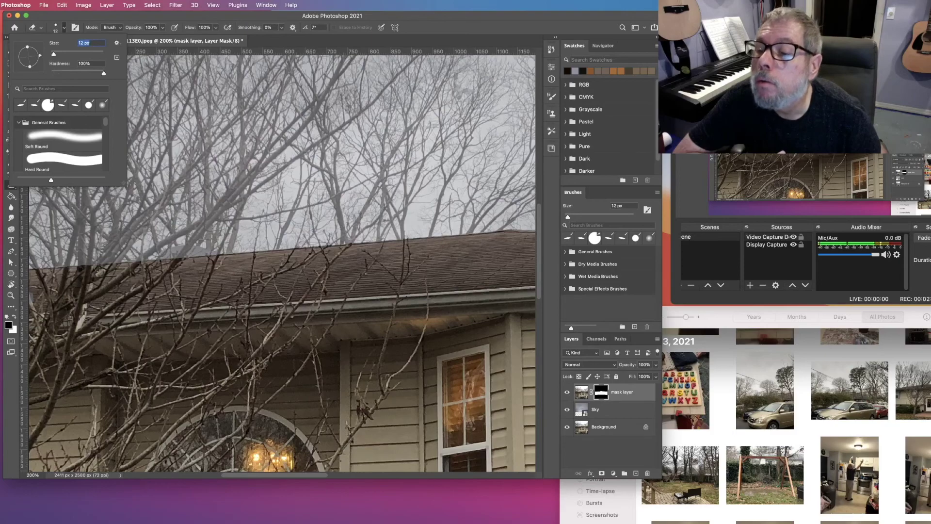
pyautogui.press('Return')
pyautogui.moveTo(89, 250); pyautogui.dragTo(90, 210)
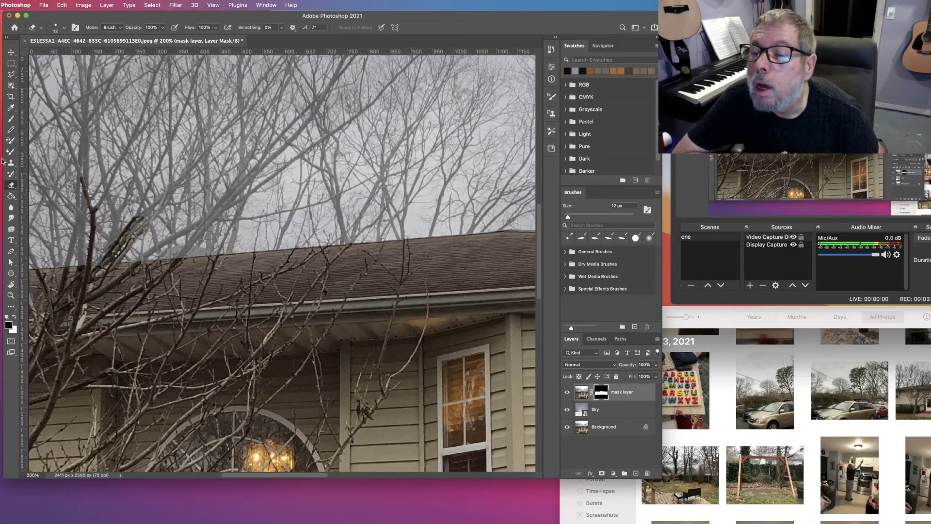
# Switch to the Brush with a round 1 px tip for fine mask corrections around the erased branches.
pyautogui.click(11, 120)
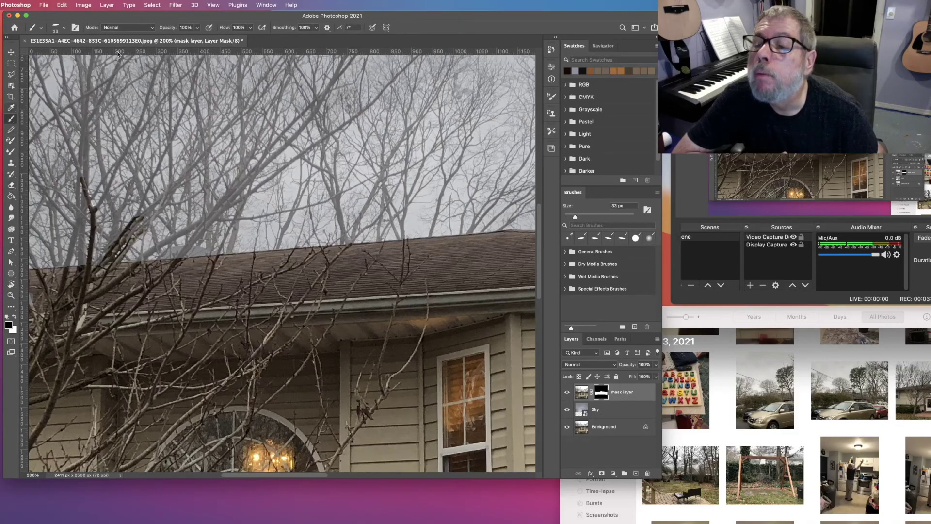
pyautogui.click(63, 27)
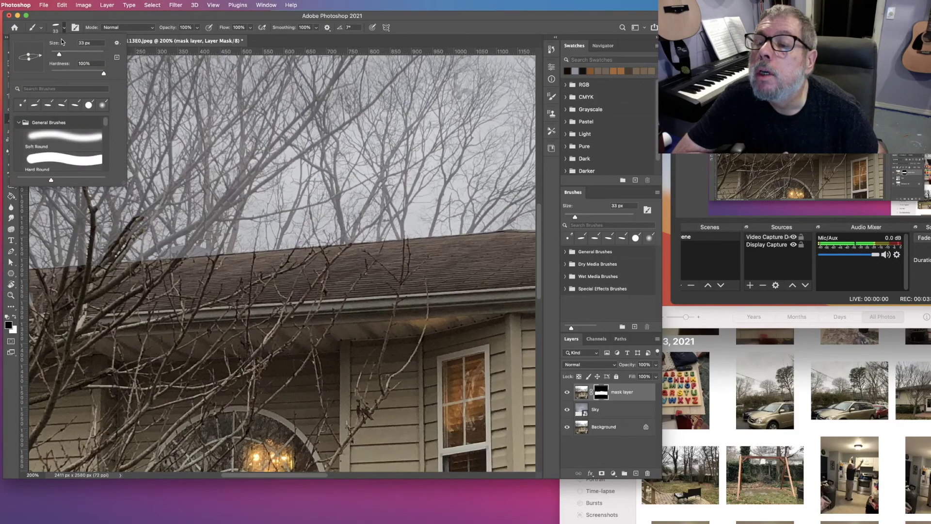
pyautogui.moveTo(57, 55); pyautogui.dragTo(29, 66)
pyautogui.write('1')
pyautogui.press('Return')
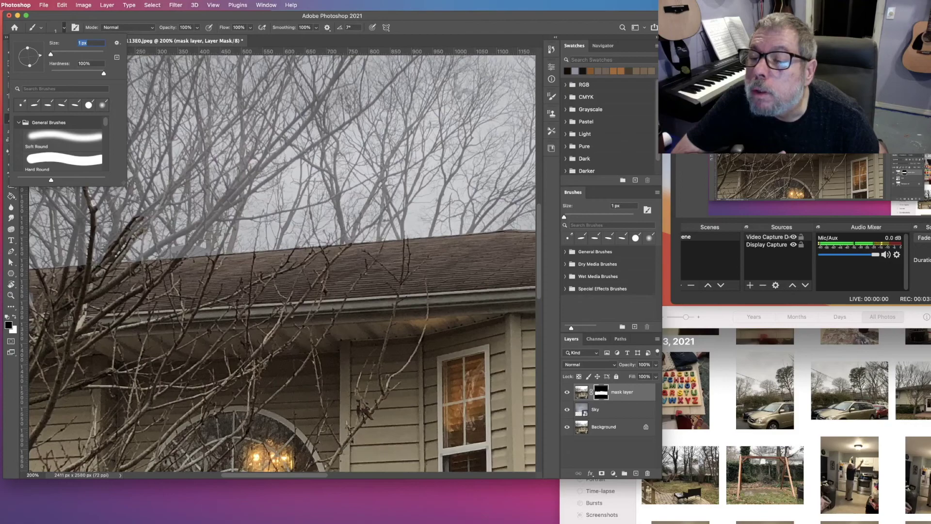
pyautogui.press('Return')
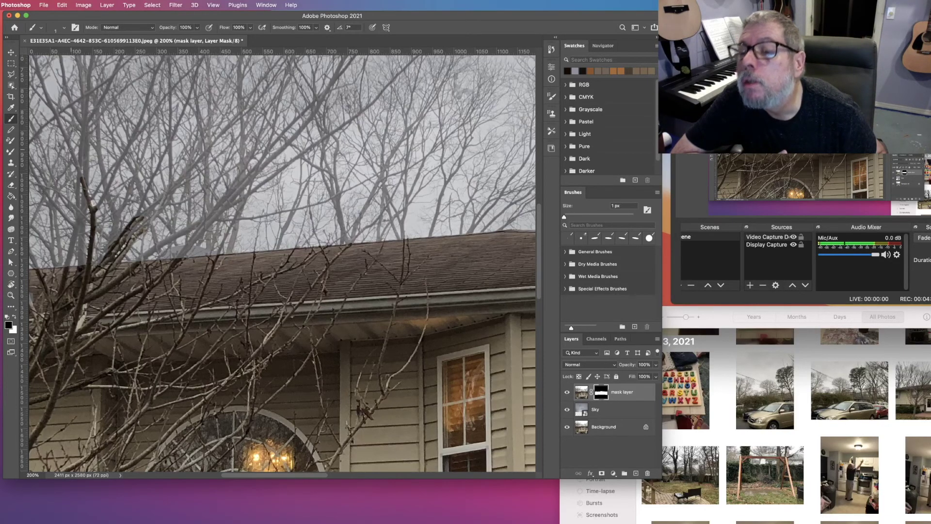
# Enlarge the Brush tip for painting on the mask to 6 px.
pyautogui.click(63, 28)
pyautogui.moveTo(51, 54); pyautogui.dragTo(52, 53)
pyautogui.press('Return')
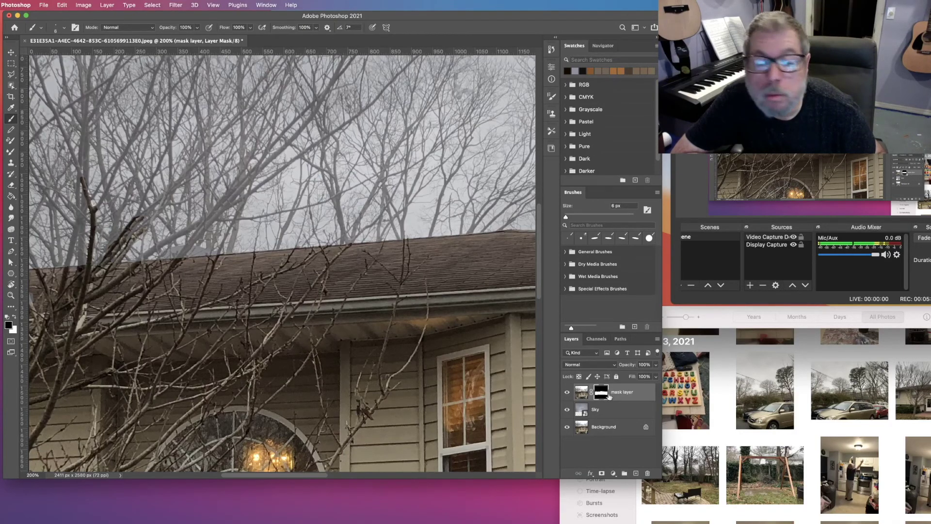
# Restore the Sky layer's opacity to 100%.
pyautogui.click(627, 413)
pyautogui.click(655, 366)
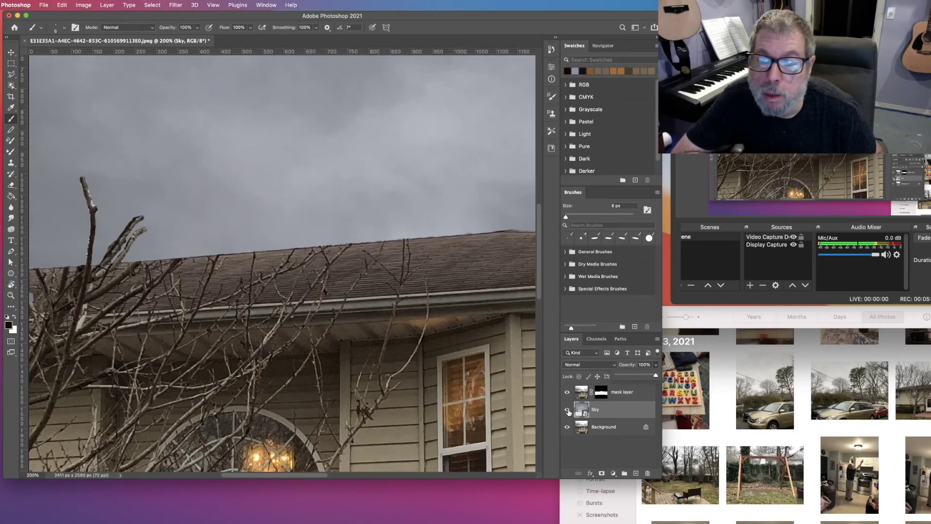
pyautogui.click(655, 365)
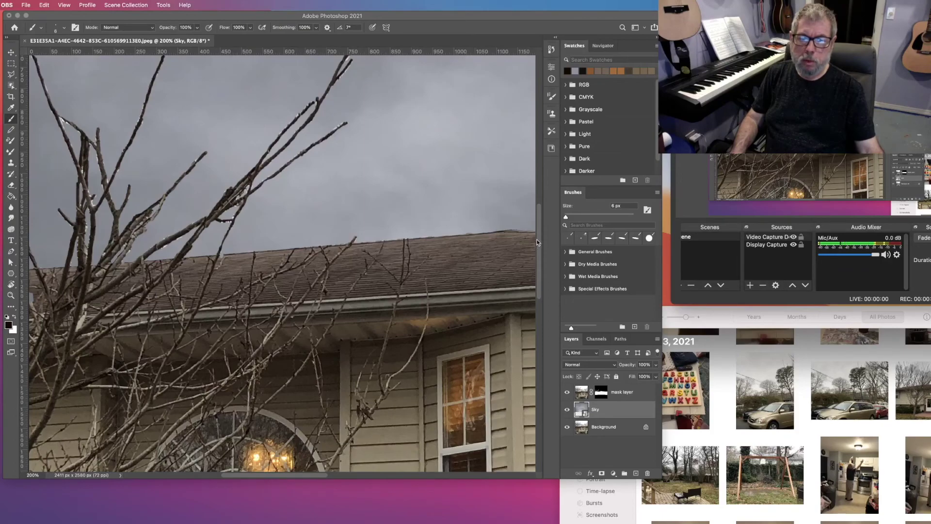
# Ready the Eraser on the mask layer's layer mask and adjust the Sky layer's opacity for tracing more branches above the roof.
pyautogui.moveTo(539, 237)
pyautogui.mouseDown()
pyautogui.moveTo(538, 179)
pyautogui.moveTo(546, 256)
pyautogui.moveTo(546, 219)
pyautogui.mouseUp()
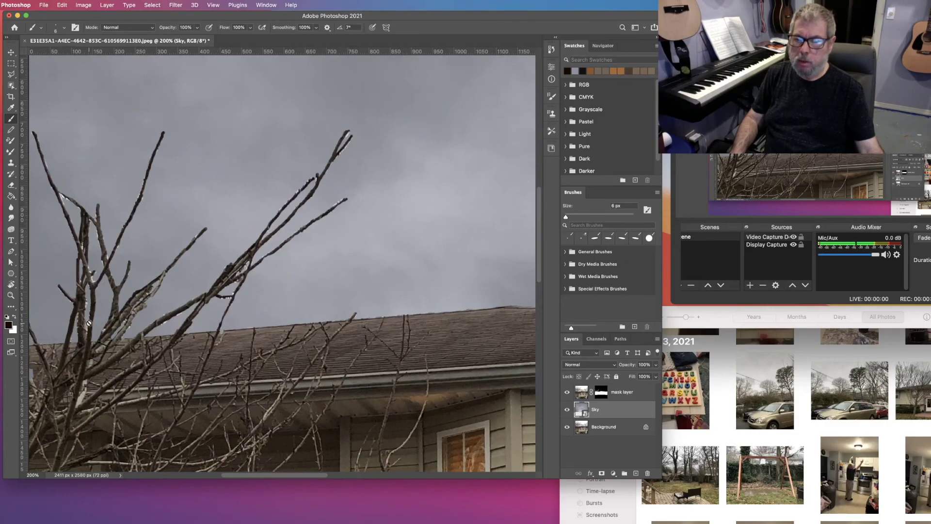
pyautogui.moveTo(295, 475)
pyautogui.mouseDown()
pyautogui.moveTo(278, 476)
pyautogui.moveTo(295, 473)
pyautogui.mouseUp()
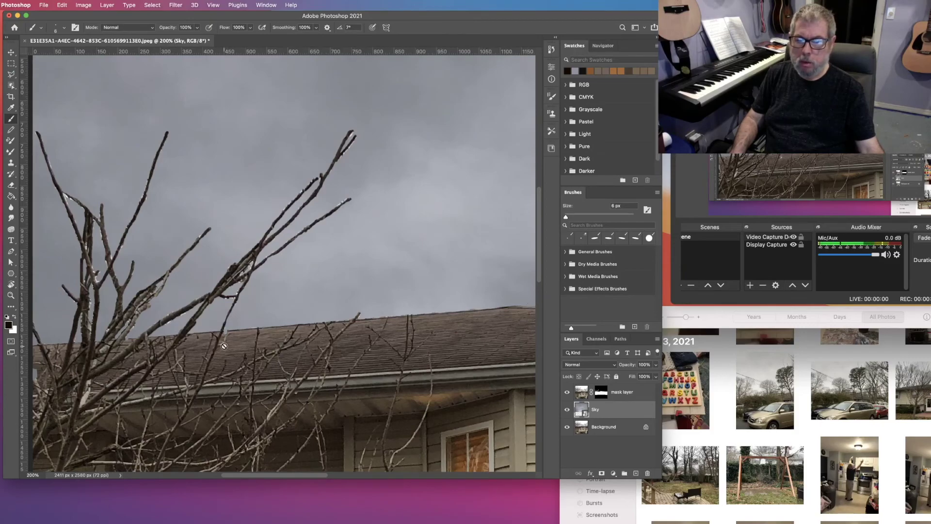
pyautogui.click(599, 393)
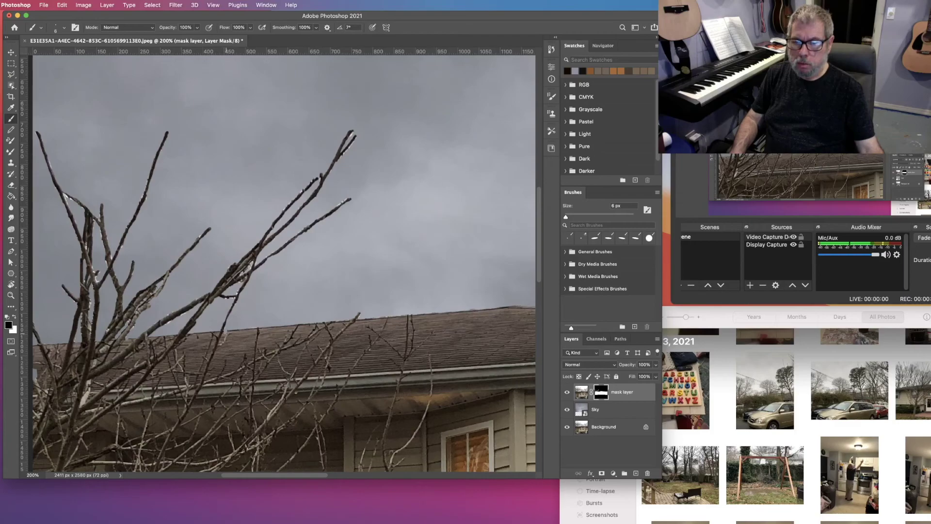
pyautogui.click(10, 184)
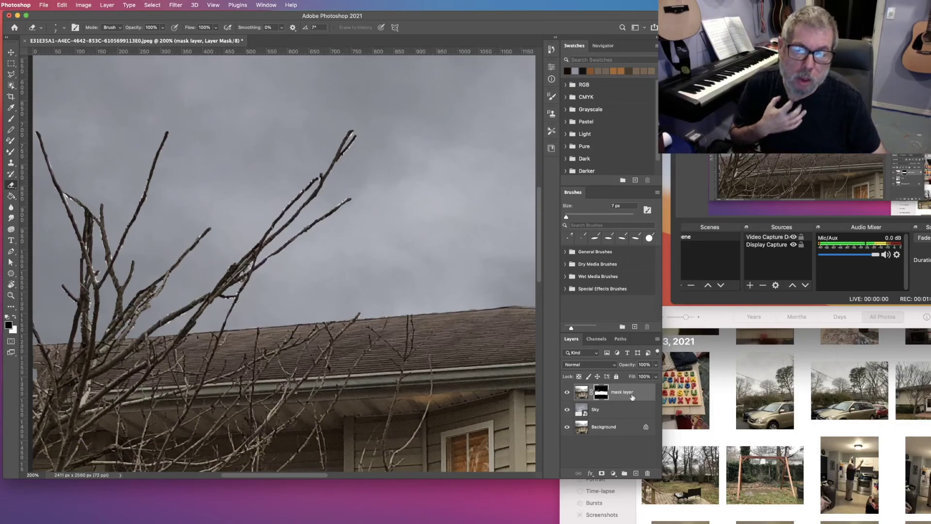
pyautogui.click(624, 408)
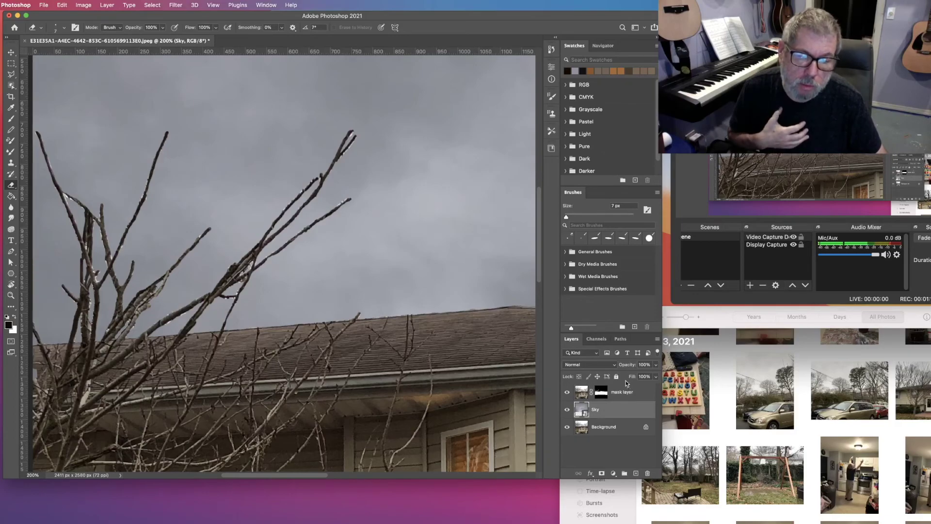
pyautogui.moveTo(656, 364); pyautogui.dragTo(649, 378)
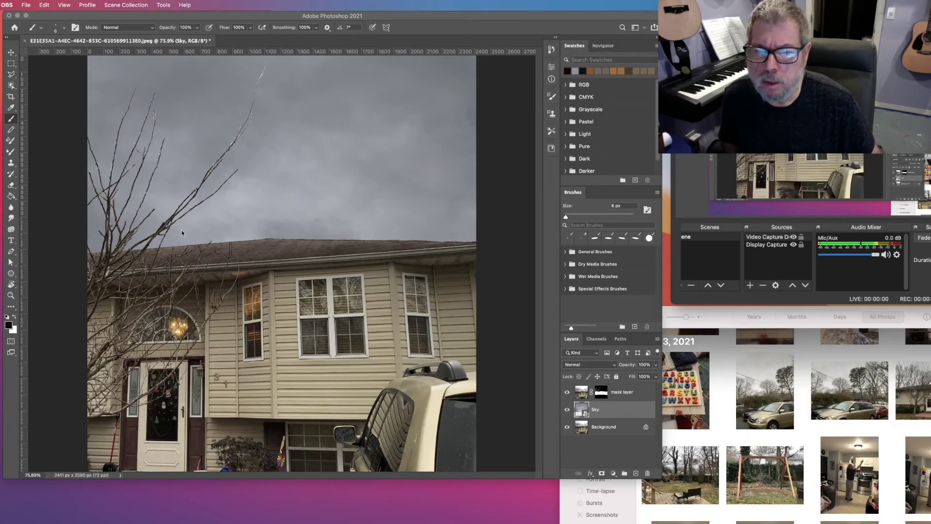
# Toggle the Sky layer's visibility to compare the original photo with the replaced sky.
pyautogui.click(567, 410)
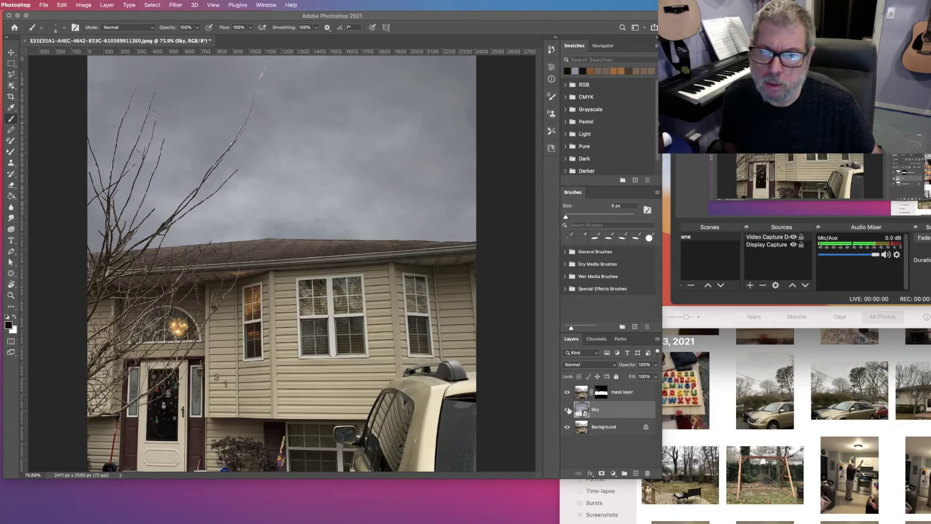
pyautogui.click(567, 410)
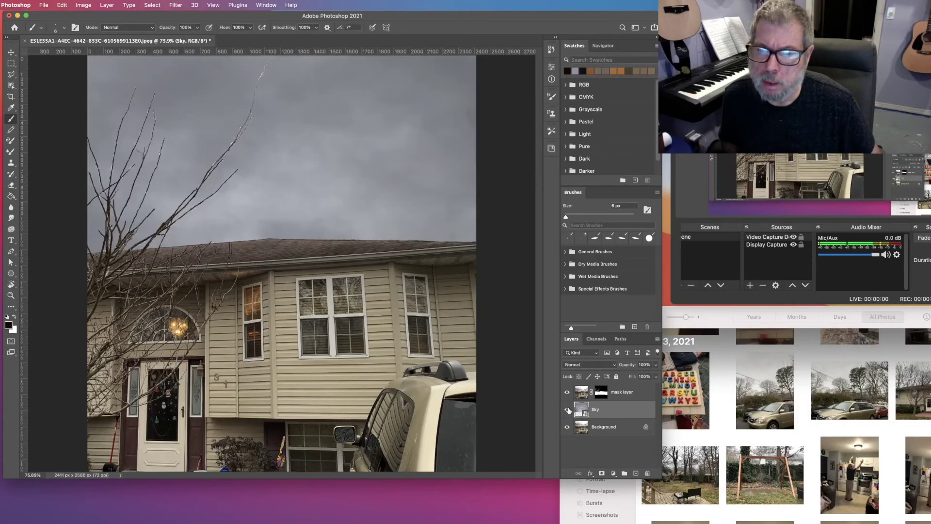
pyautogui.click(568, 410)
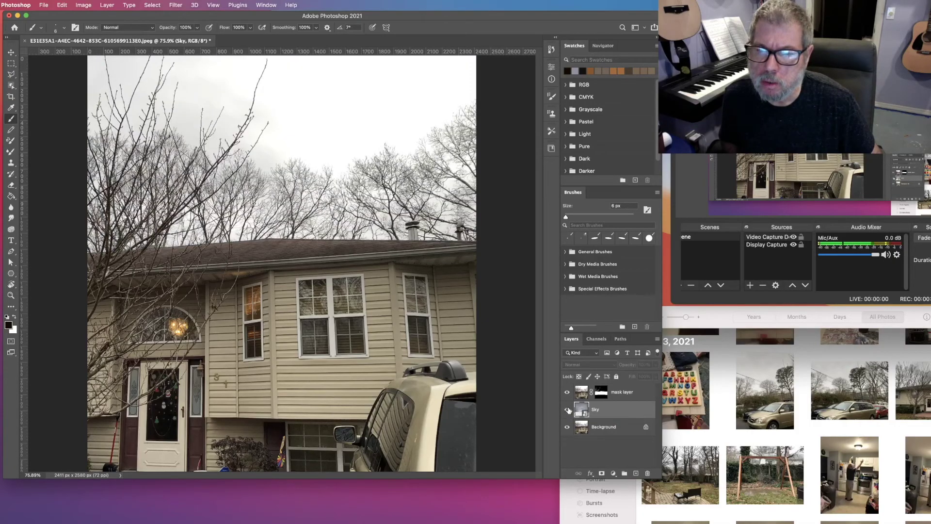
pyautogui.click(567, 409)
pyautogui.click(567, 410)
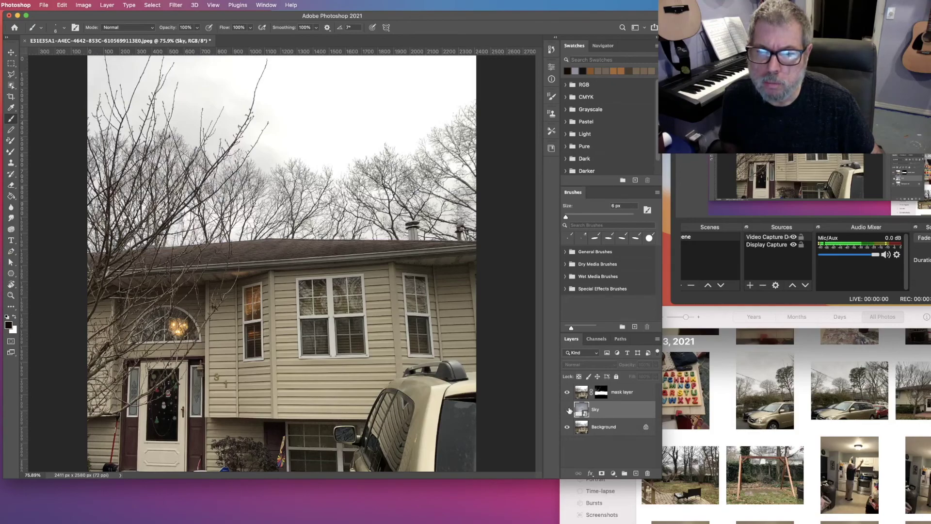
pyautogui.click(568, 410)
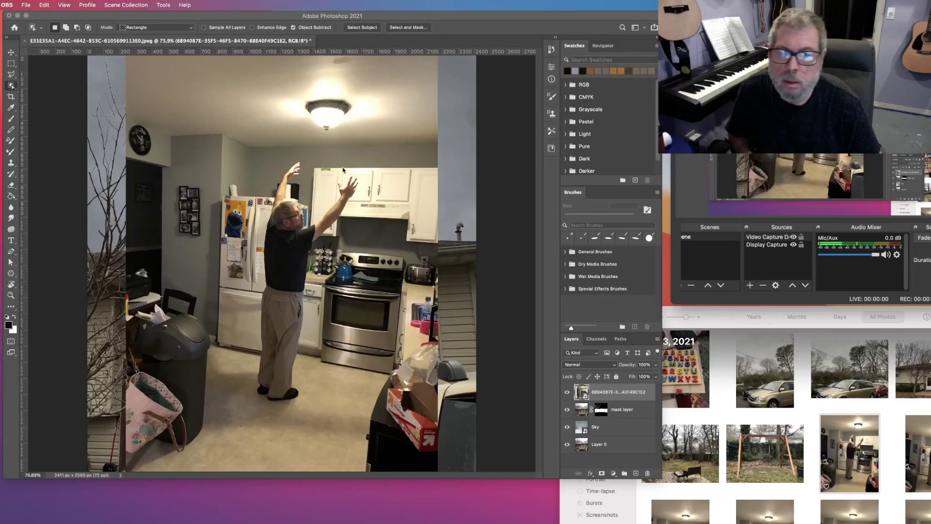
# Select the man with raised arms in the kitchen photo using the Object Selection tool and remove the kitchen around him.
pyautogui.click(178, 156)
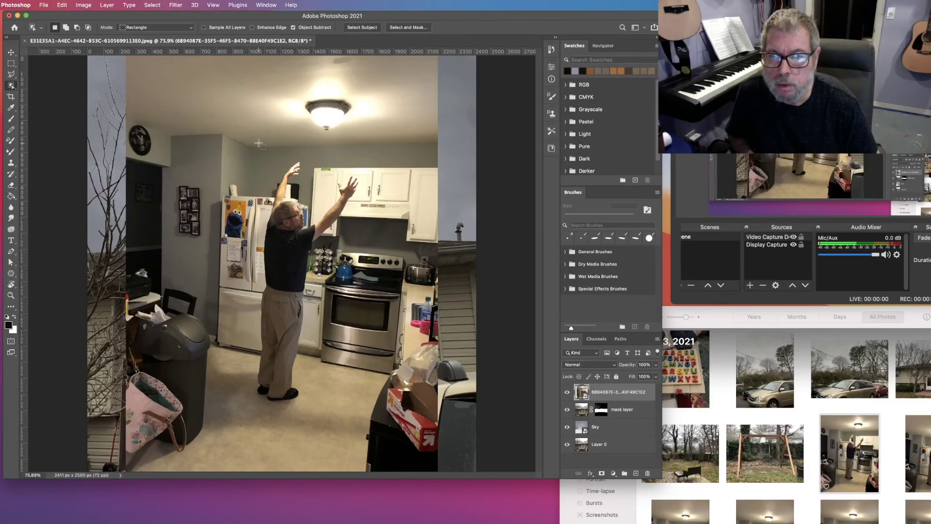
pyautogui.moveTo(290, 263); pyautogui.dragTo(366, 401)
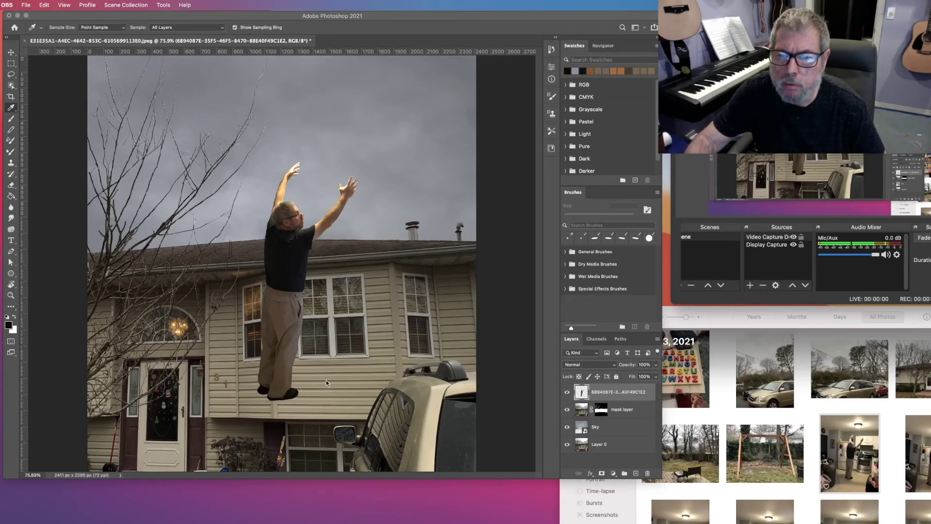
# Defringe the cut-out man by 1 pixel and rename his layer Me.
pyautogui.click(99, 51)
pyautogui.click(106, 6)
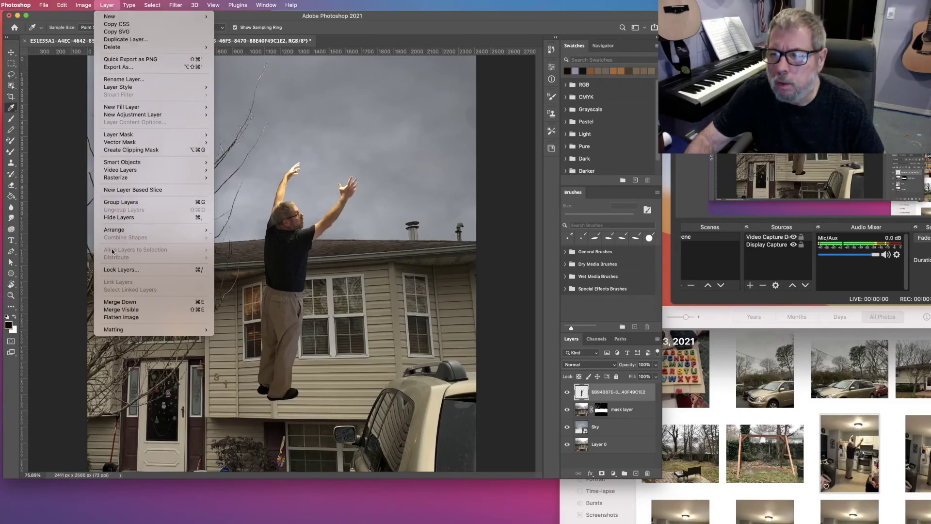
pyautogui.moveTo(190, 333)
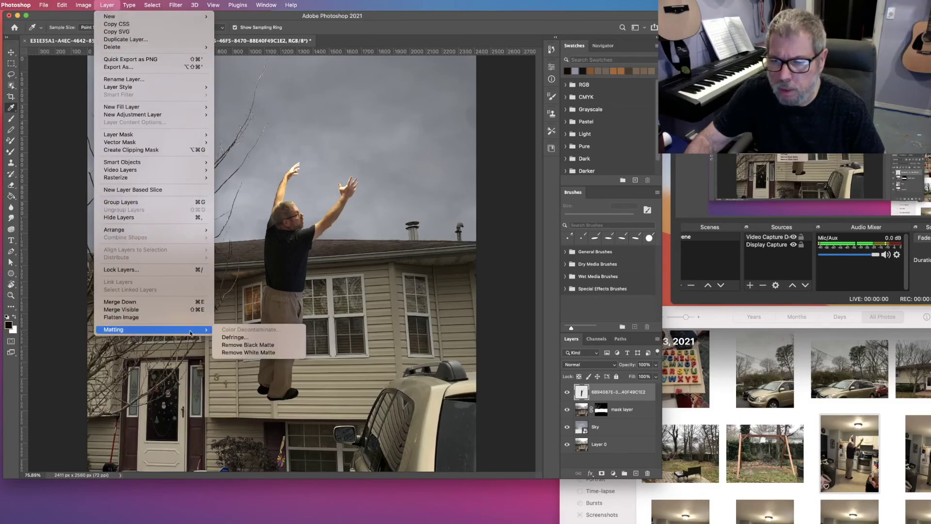
pyautogui.click(232, 337)
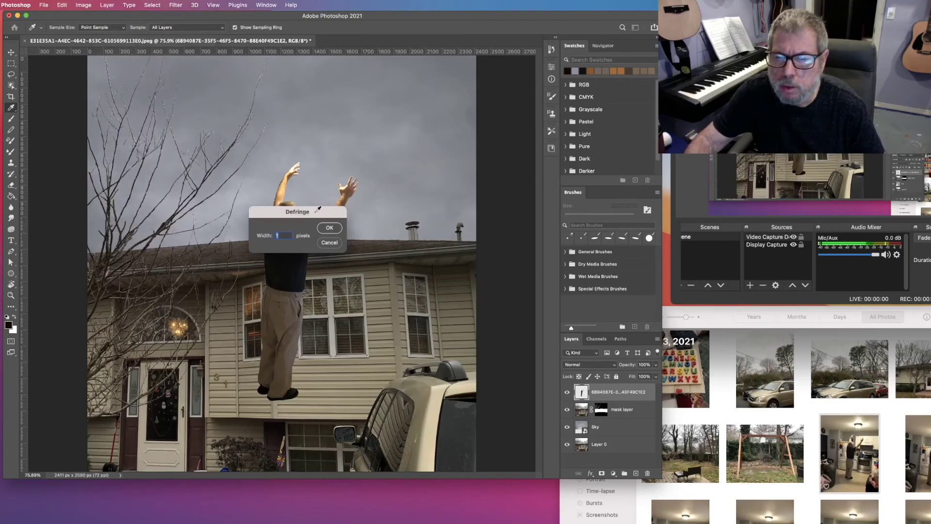
pyautogui.click(330, 229)
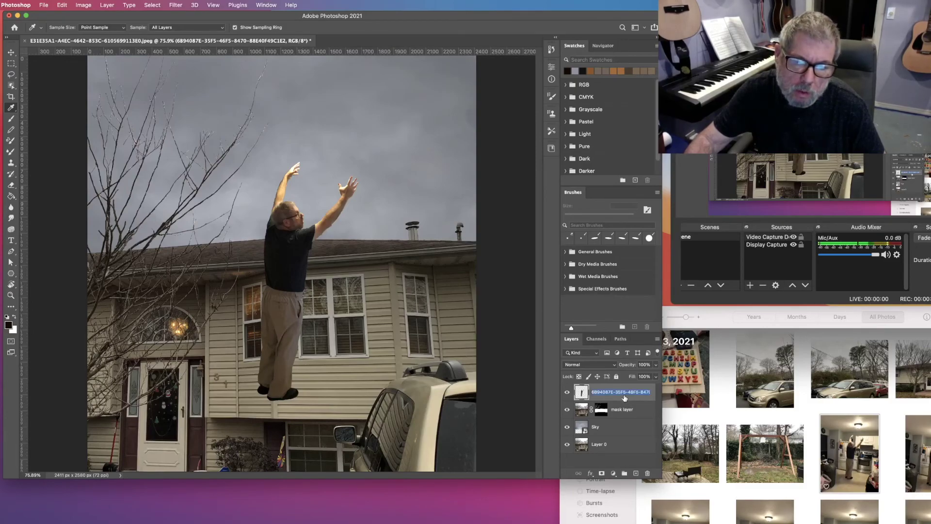
pyautogui.write('Me')
pyautogui.press('Return')
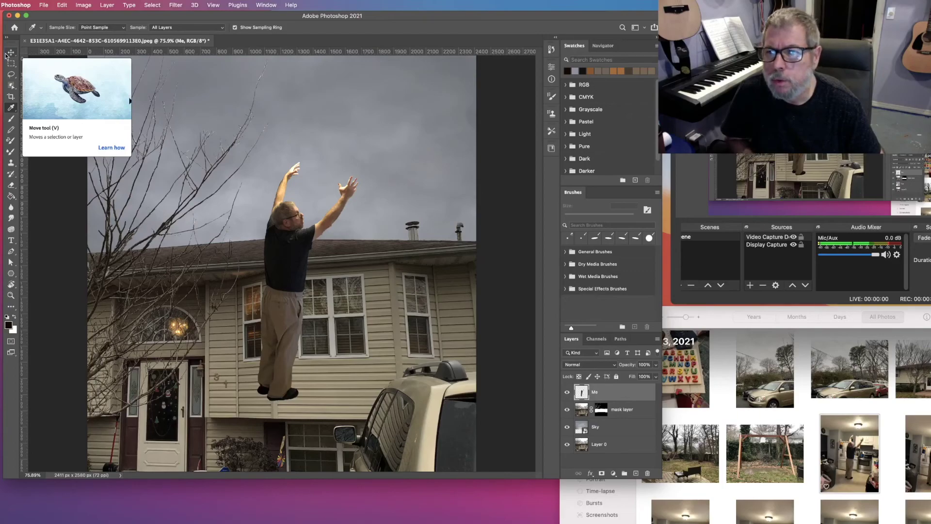
# Scale the Me layer down to about 57% and move the man so his feet stand on the roof near its peak.
pyautogui.press('v')
pyautogui.moveTo(304, 184); pyautogui.dragTo(312, 182)
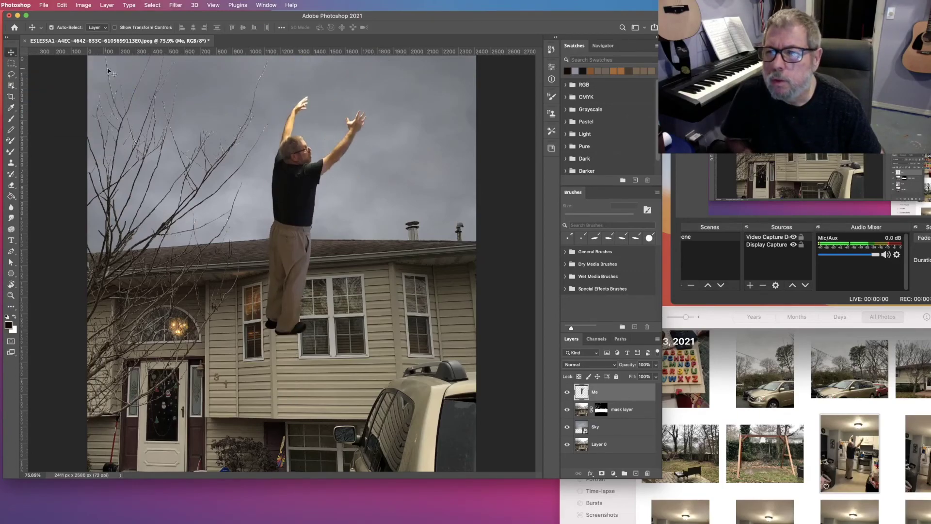
pyautogui.click(62, 5)
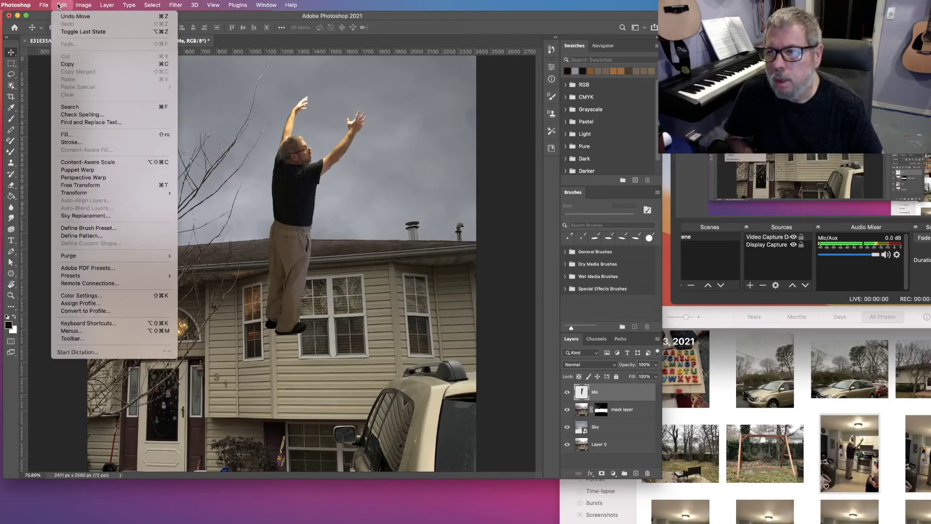
pyautogui.moveTo(165, 193)
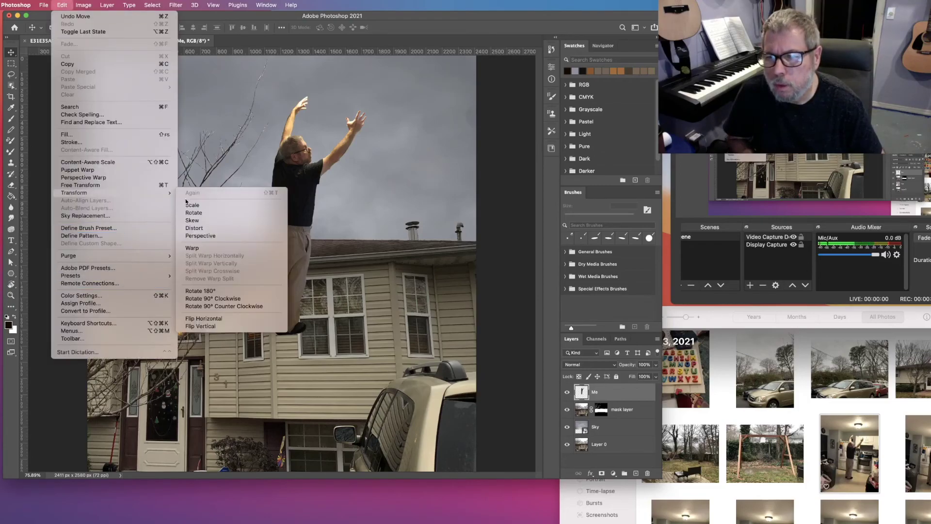
pyautogui.click(189, 205)
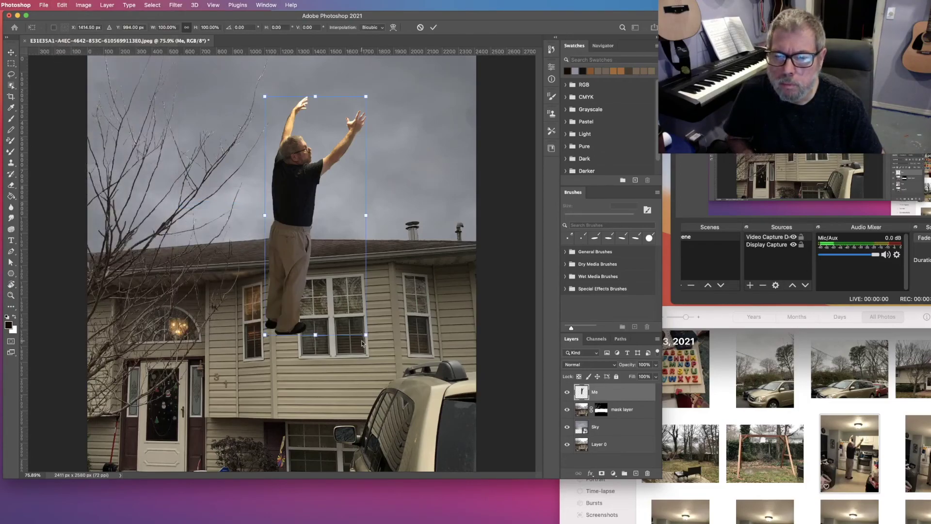
pyautogui.moveTo(367, 335); pyautogui.dragTo(311, 238)
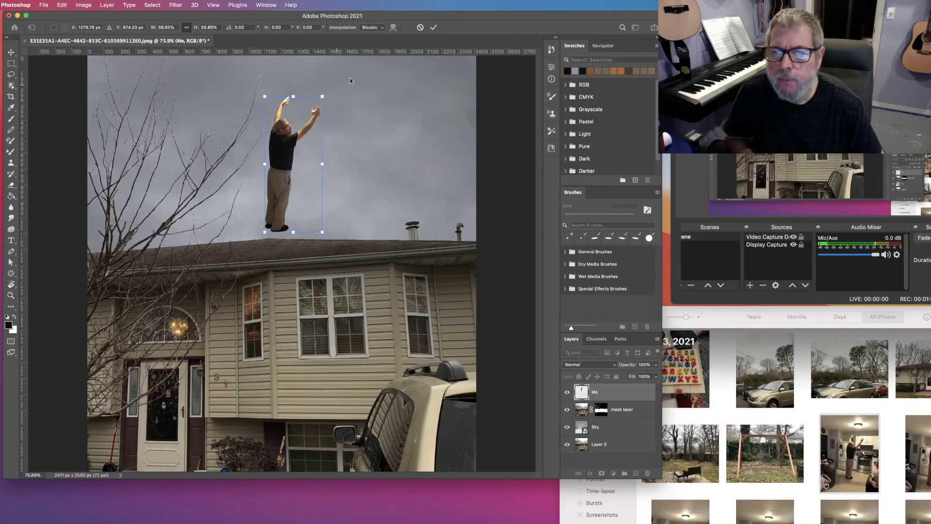
pyautogui.click(434, 29)
pyautogui.moveTo(291, 159); pyautogui.dragTo(329, 171)
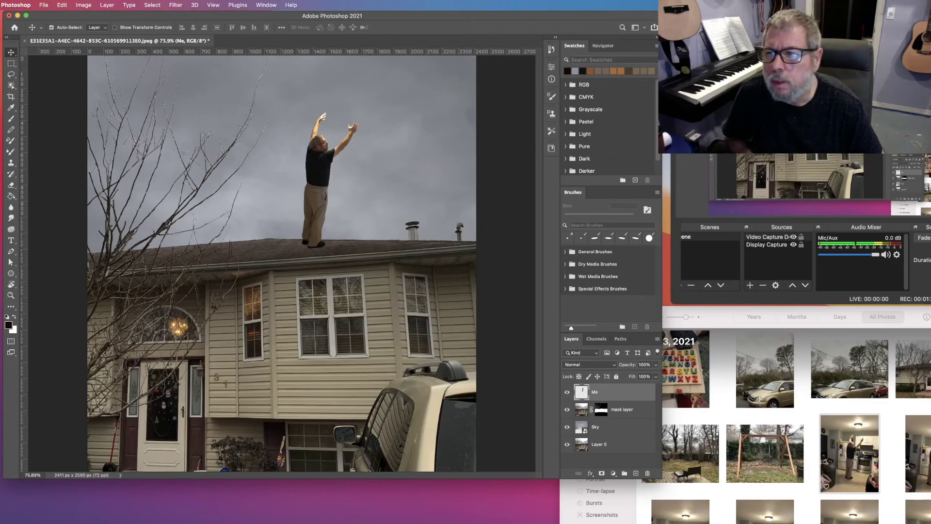
# Scale the Me layer down further and reposition the man on the roof peak, just beside the tree branches.
pyautogui.click(42, 5)
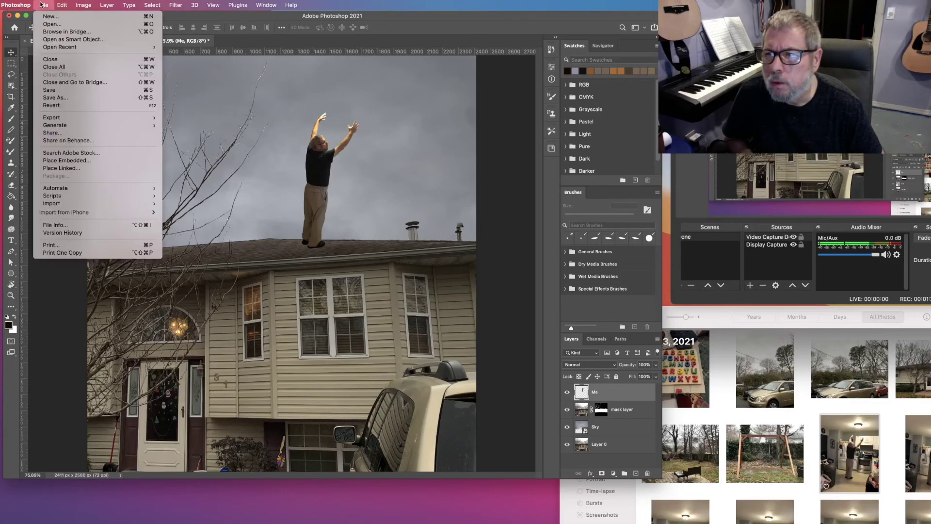
pyautogui.moveTo(63, 5)
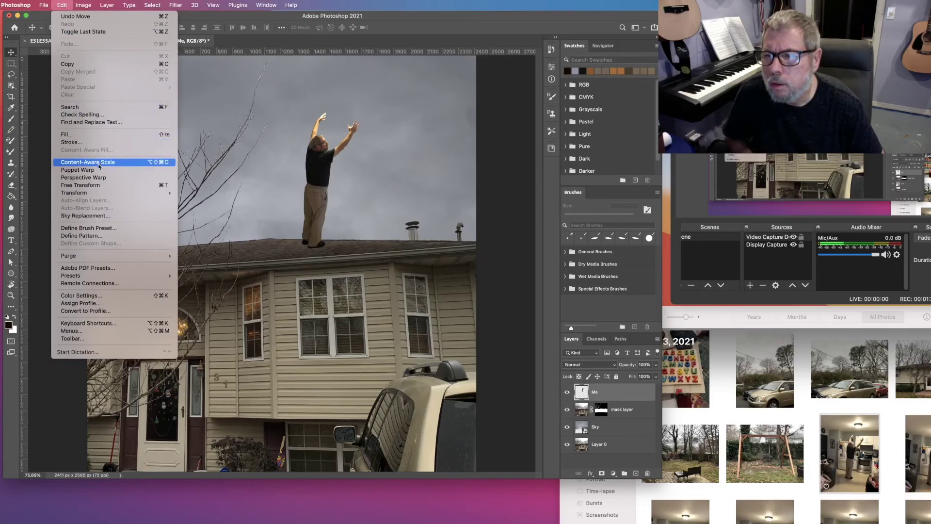
pyautogui.moveTo(141, 193)
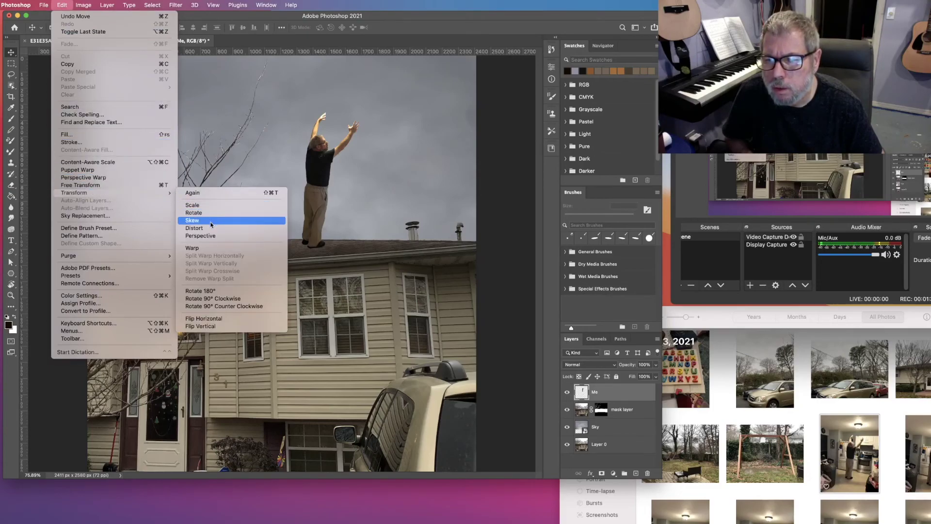
pyautogui.click(208, 205)
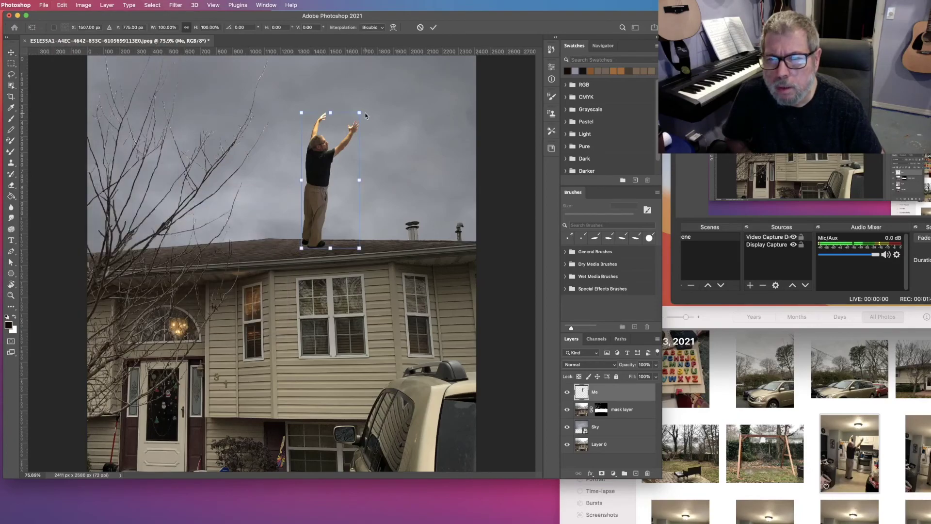
pyautogui.moveTo(362, 111); pyautogui.dragTo(346, 144)
pyautogui.press('Return')
pyautogui.moveTo(312, 221); pyautogui.dragTo(330, 220)
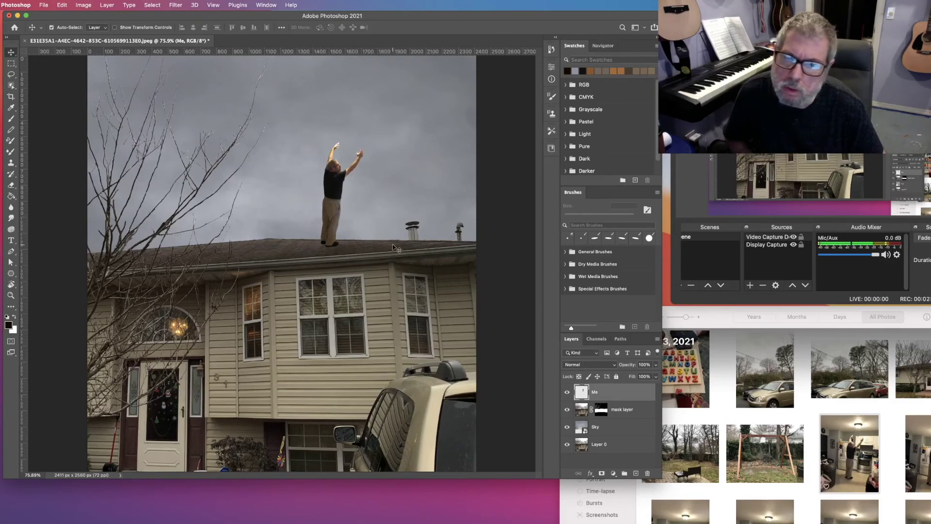
pyautogui.moveTo(333, 190); pyautogui.dragTo(270, 189)
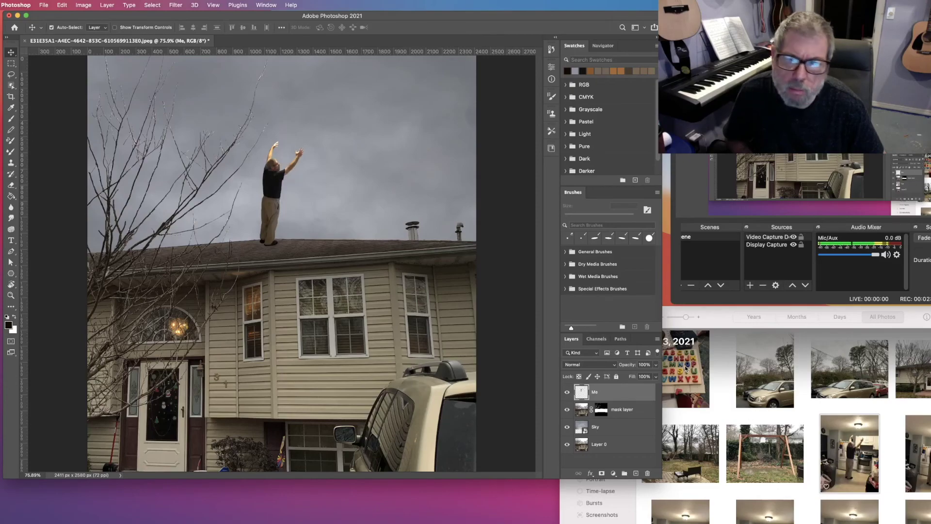
# Place the wooden alphabet puzzle photo from the Photos library into the composite as a new layer.
pyautogui.click(693, 378)
pyautogui.scroll(2, 780, 508)
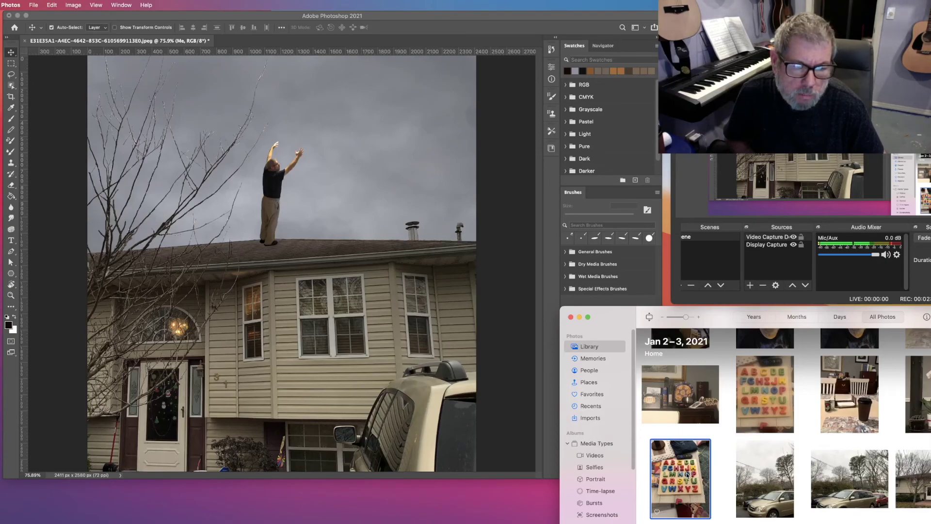
pyautogui.moveTo(687, 474); pyautogui.dragTo(332, 261)
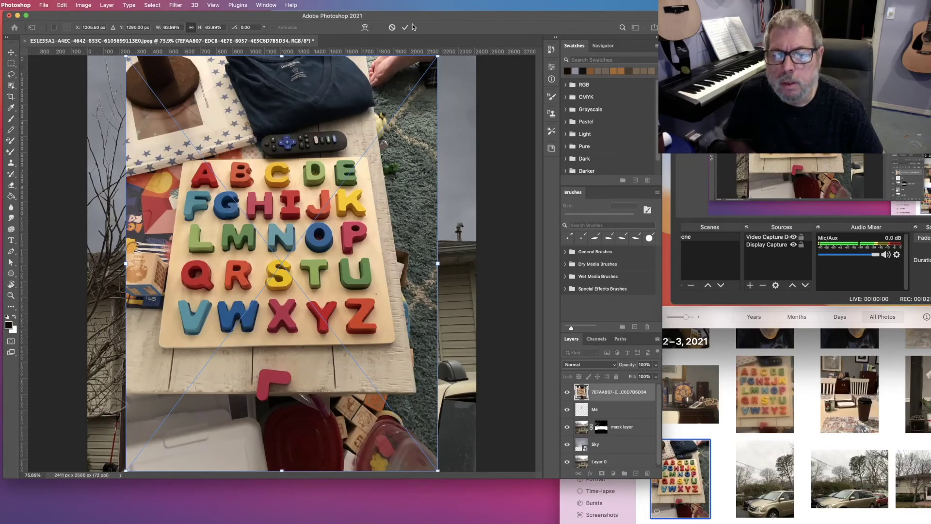
pyautogui.click(405, 28)
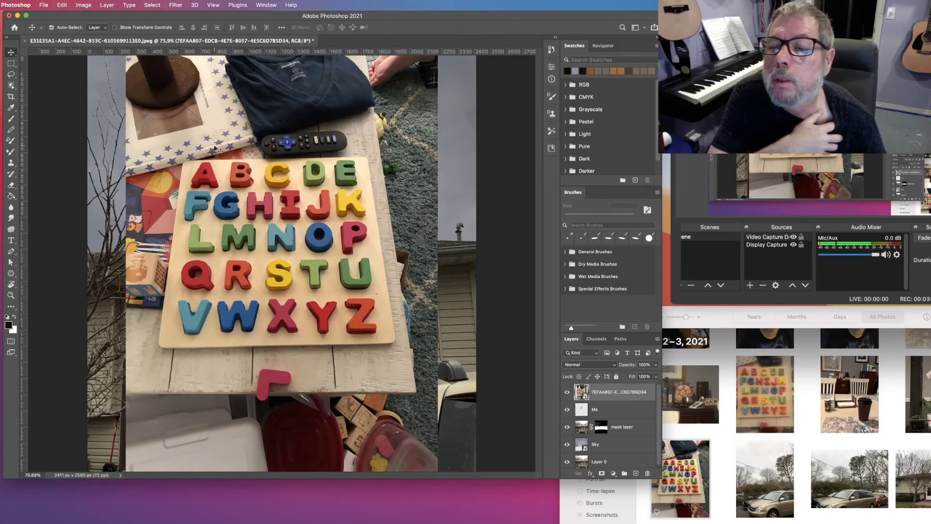
# Select the green letter D on the puzzle board with the Object Selection tool.
pyautogui.click(11, 86)
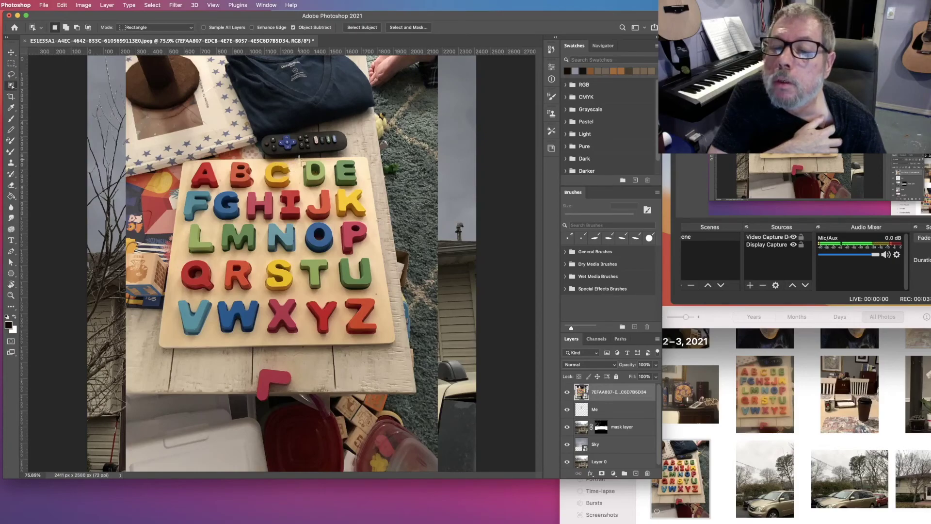
pyautogui.moveTo(300, 160); pyautogui.dragTo(328, 189)
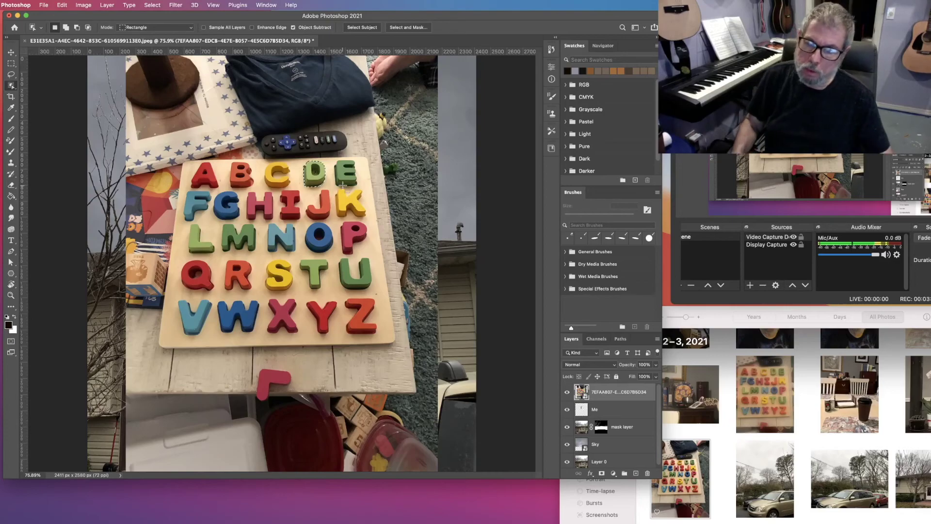
# Duplicate the alphabet puzzle layer three times, hide the three copies and make the original layer active.
pyautogui.rightClick(626, 400)
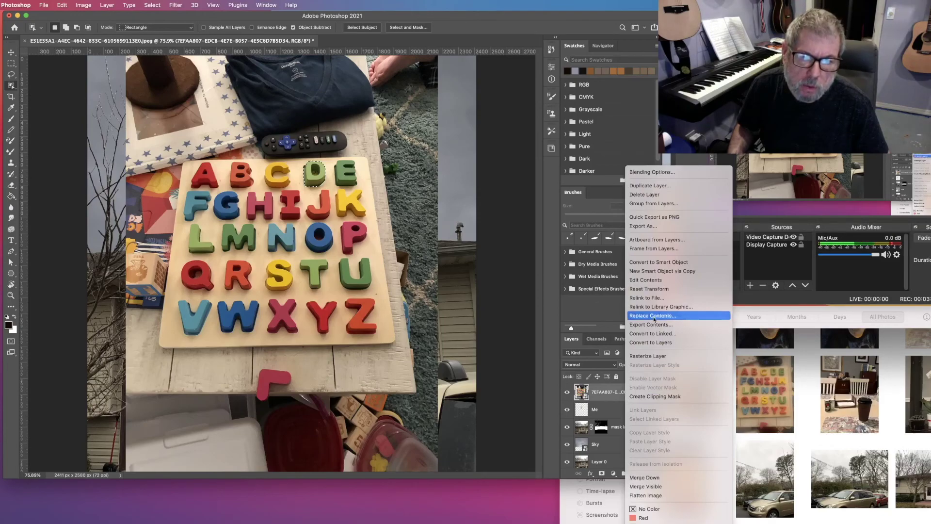
pyautogui.click(656, 186)
pyautogui.rightClick(627, 397)
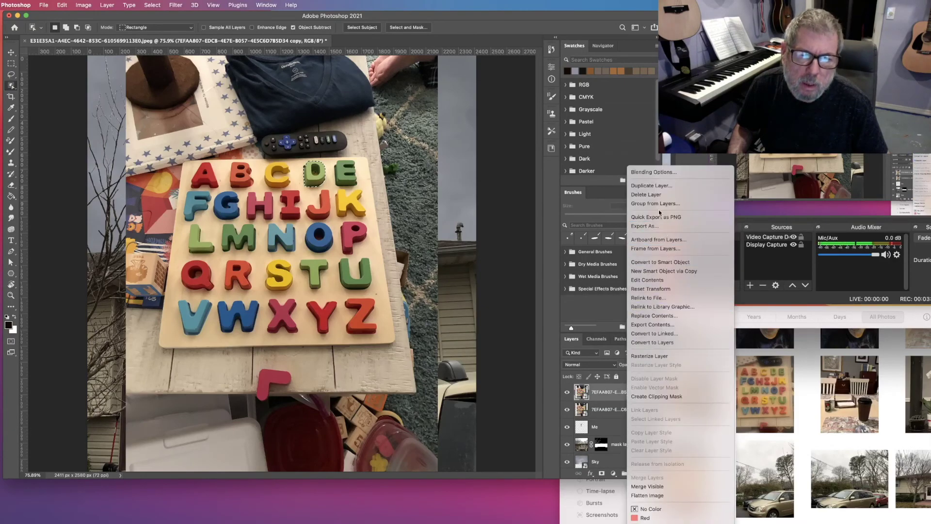
pyautogui.click(652, 186)
pyautogui.rightClick(627, 393)
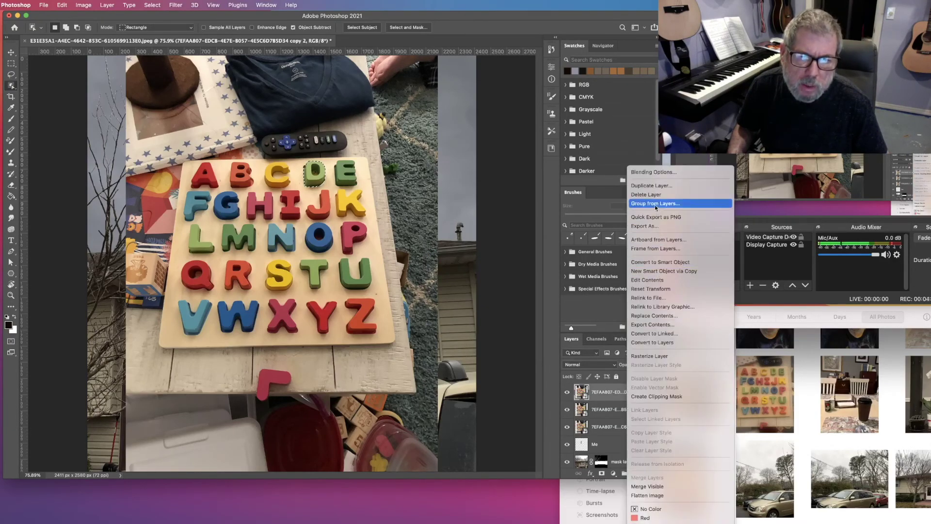
pyautogui.click(655, 185)
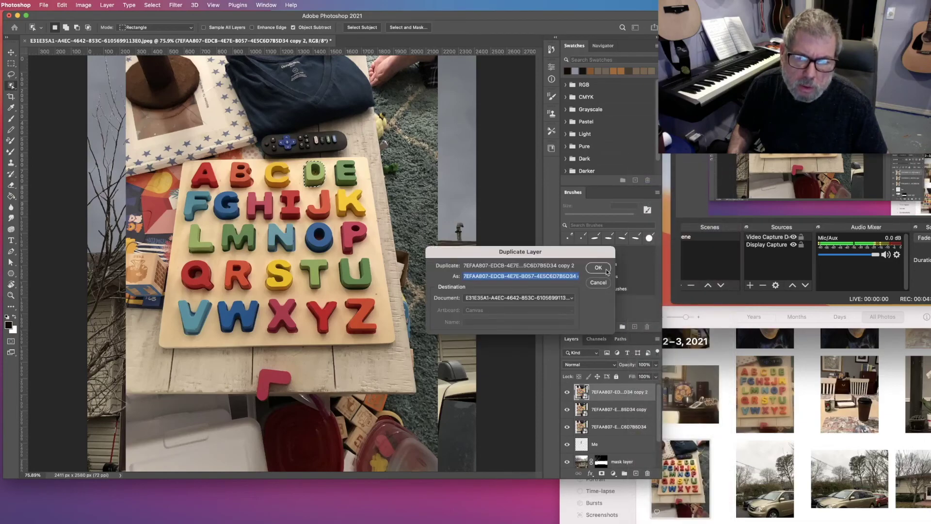
pyautogui.click(599, 269)
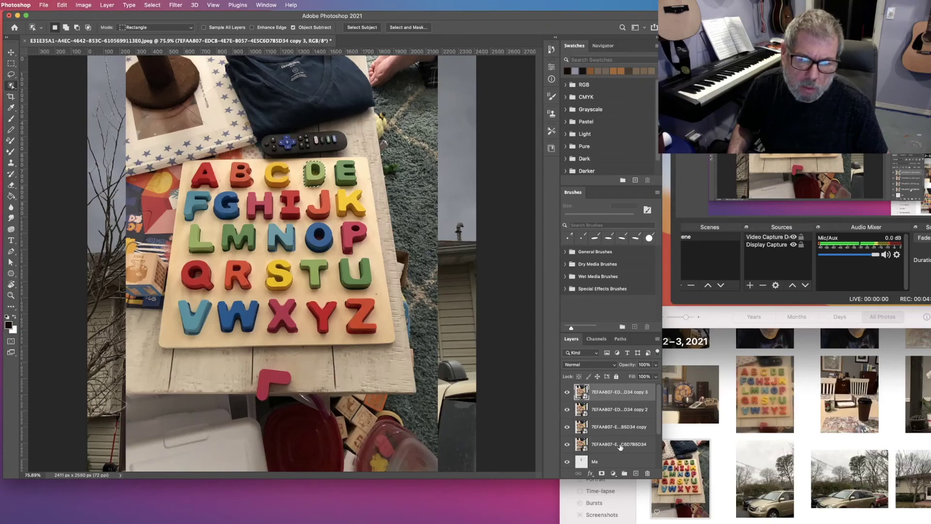
pyautogui.click(620, 445)
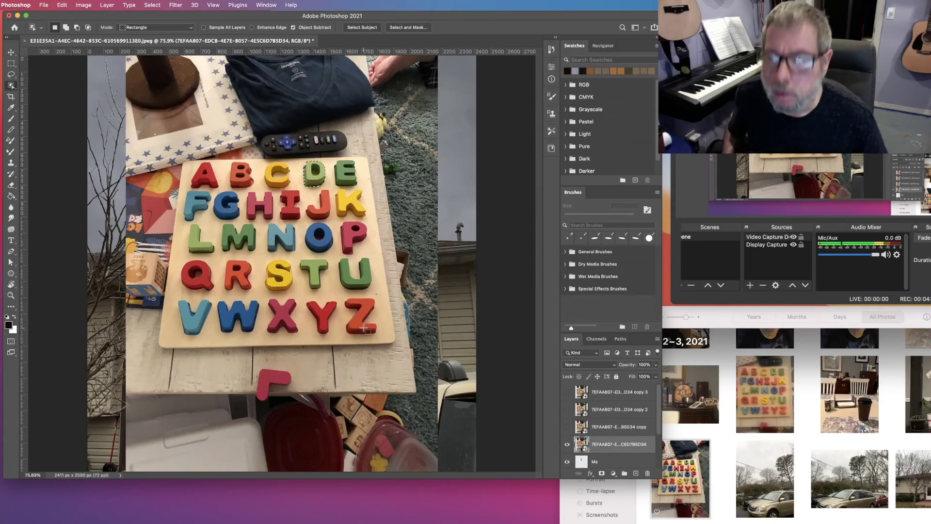
# Subtract the shadow strip along the left side of the letter D from the selection with the Lasso.
pyautogui.press('z')
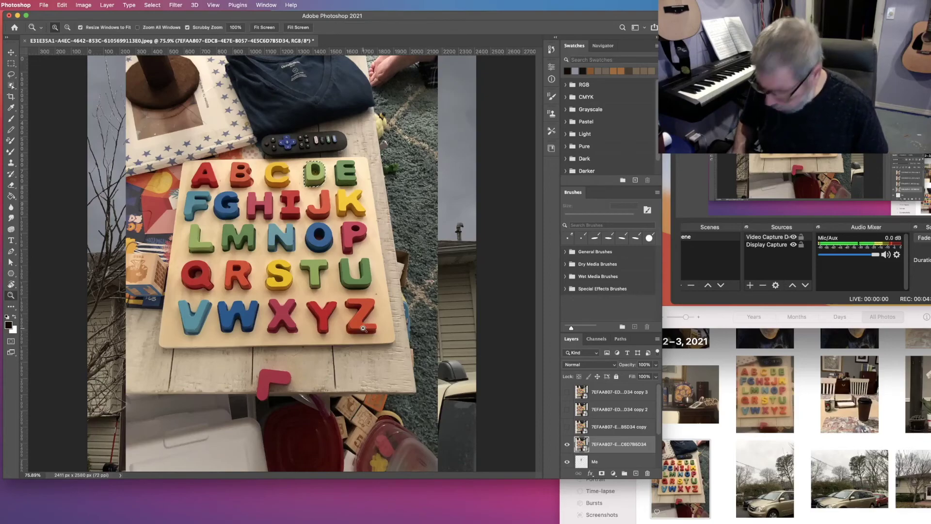
pyautogui.click(311, 179)
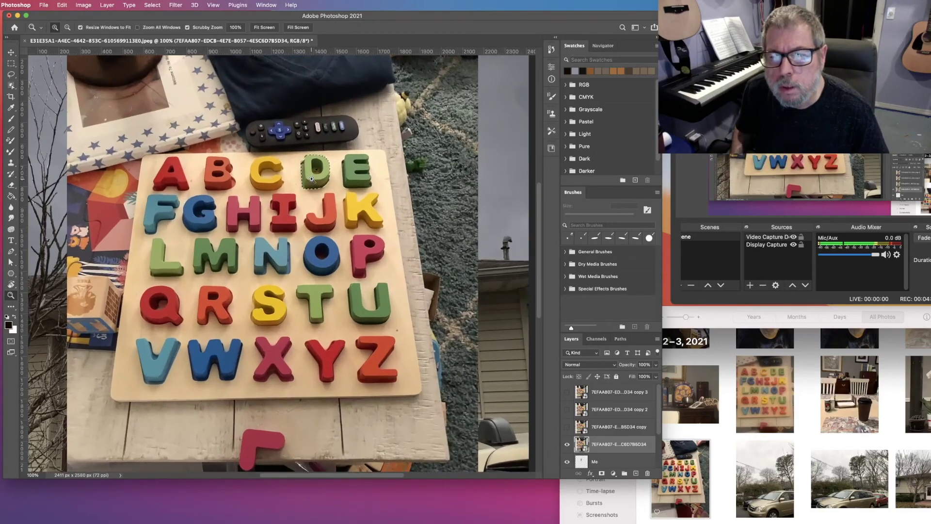
pyautogui.click(317, 176)
pyautogui.click(328, 173)
pyautogui.click(327, 174)
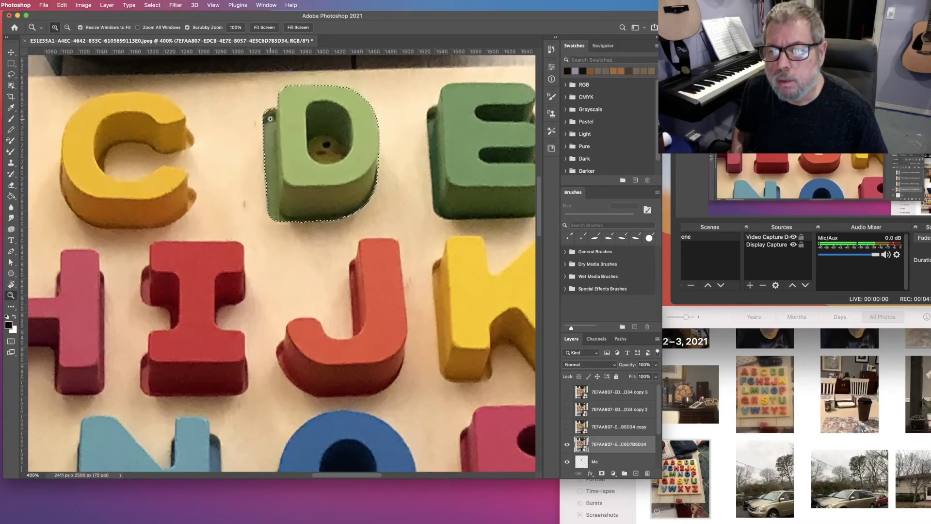
pyautogui.click(10, 75)
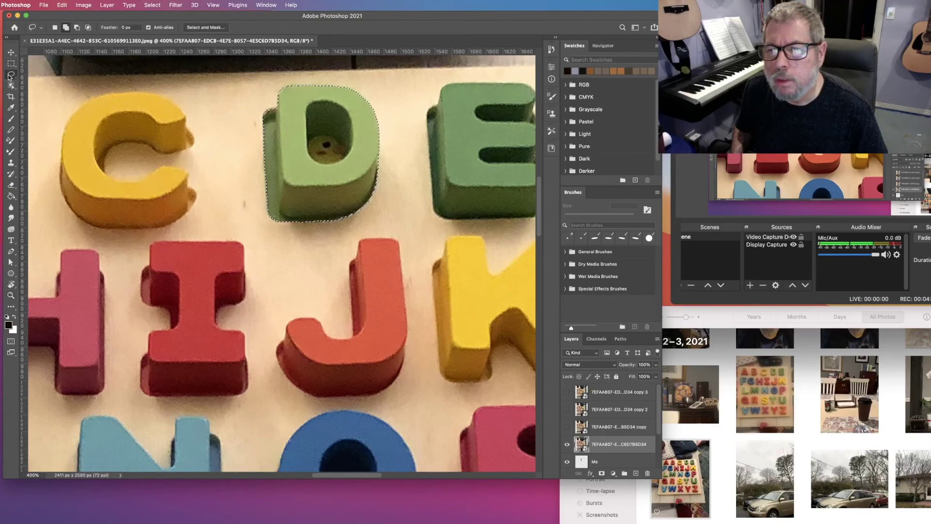
pyautogui.moveTo(277, 97); pyautogui.dragTo(279, 151)
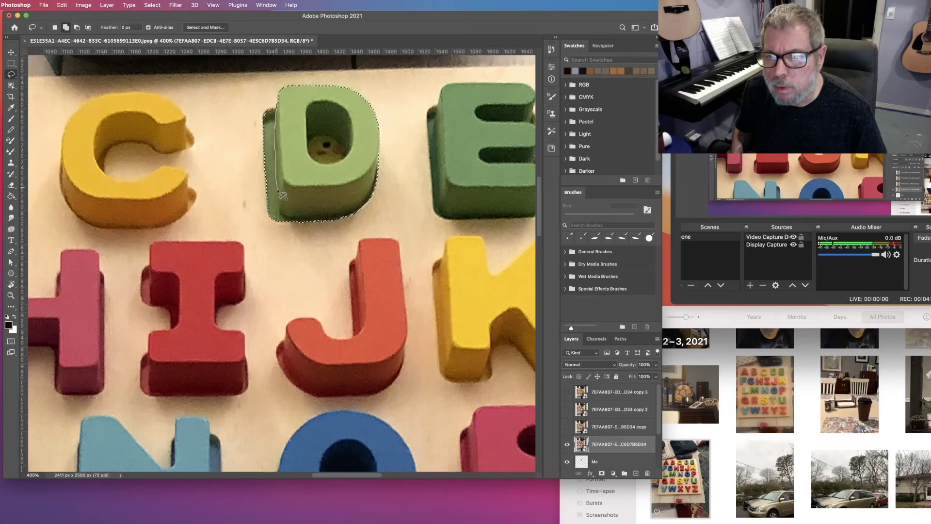
pyautogui.moveTo(278, 197); pyautogui.dragTo(246, 97)
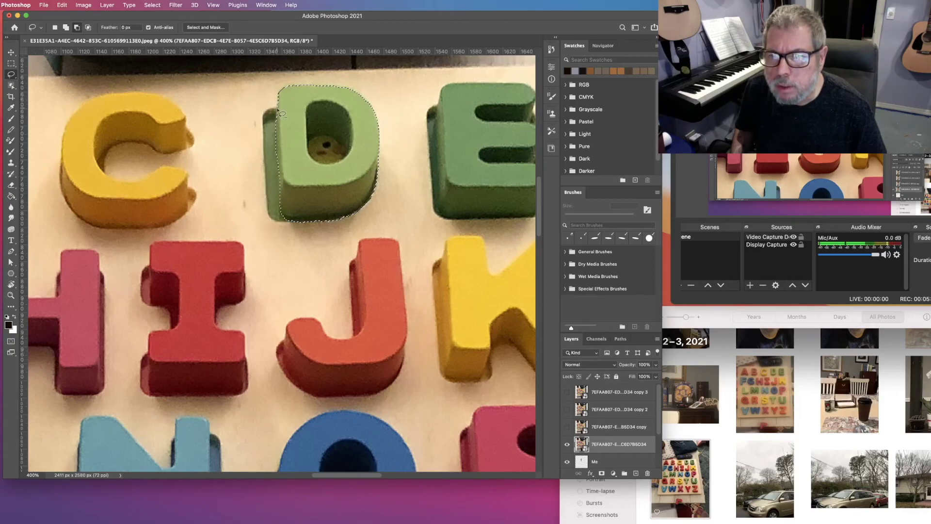
# Subtract the wooden board showing through the hole of the D from the selection with the freehand Lasso.
pyautogui.hotkey('shift', 'l')
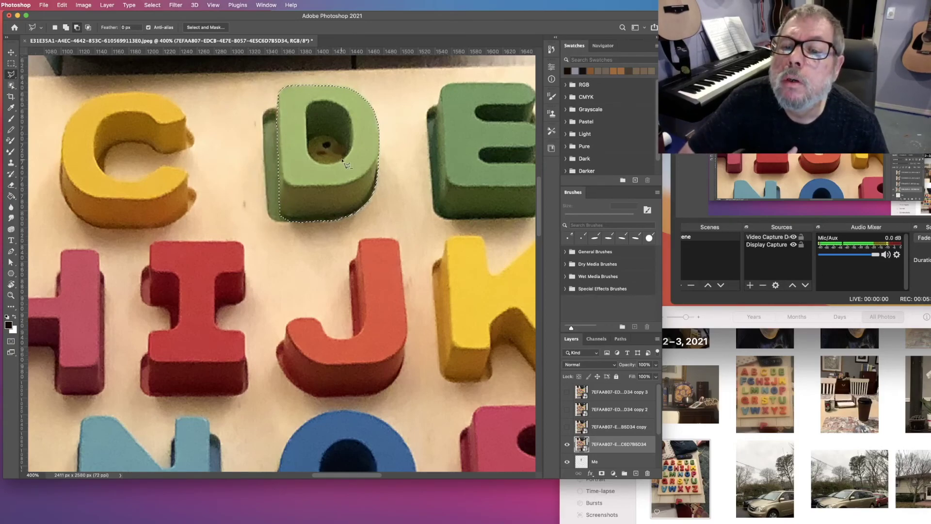
pyautogui.click(11, 74)
pyautogui.click(44, 74)
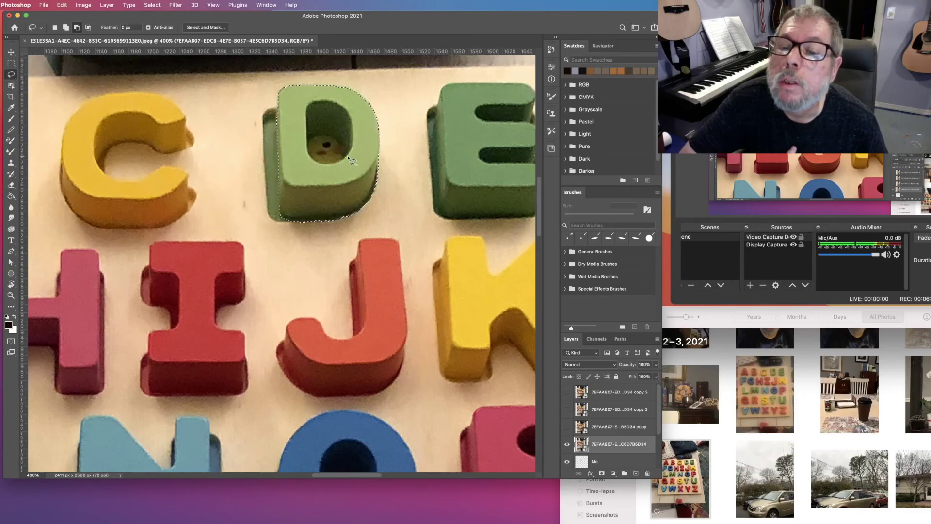
pyautogui.moveTo(346, 156)
pyautogui.mouseDown()
pyautogui.moveTo(315, 139)
pyautogui.moveTo(324, 156)
pyautogui.mouseUp()
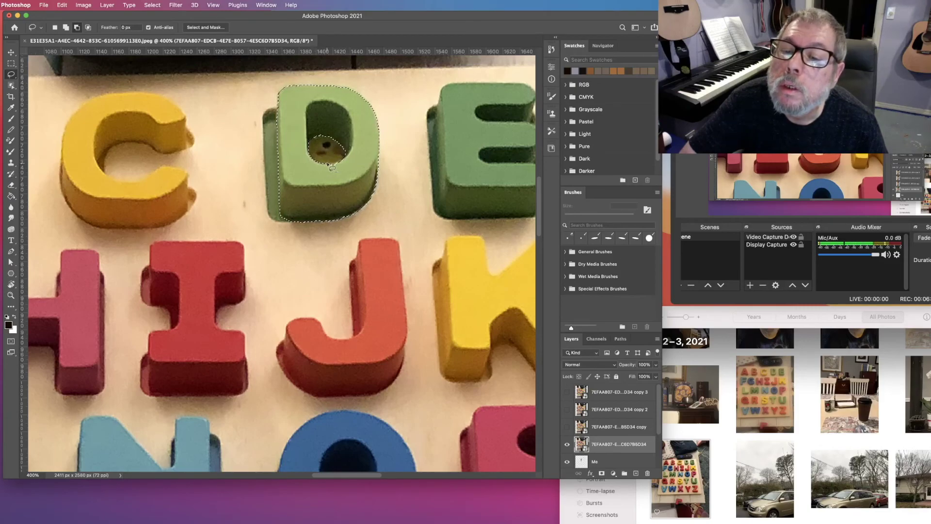
pyautogui.click(66, 28)
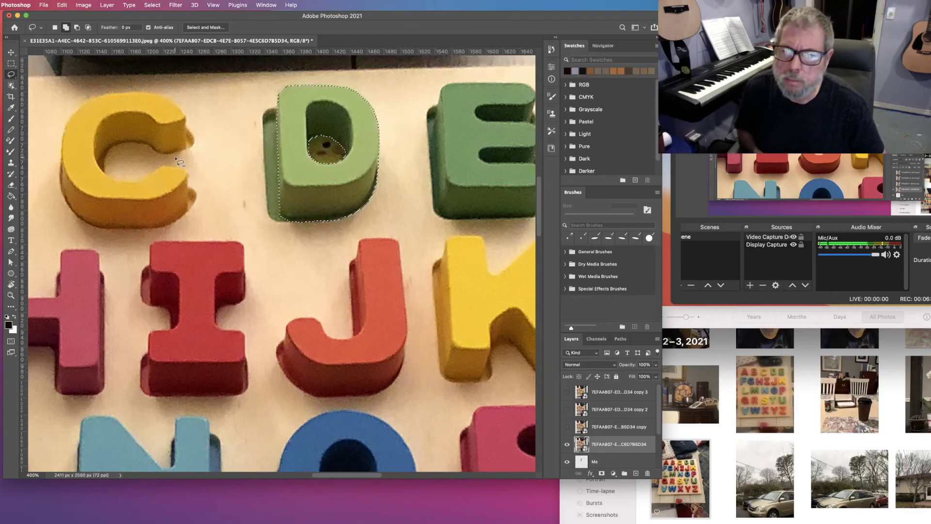
# Rasterize the original puzzle layer and delete everything in it outside the selected letter D.
pyautogui.rightClick(628, 444)
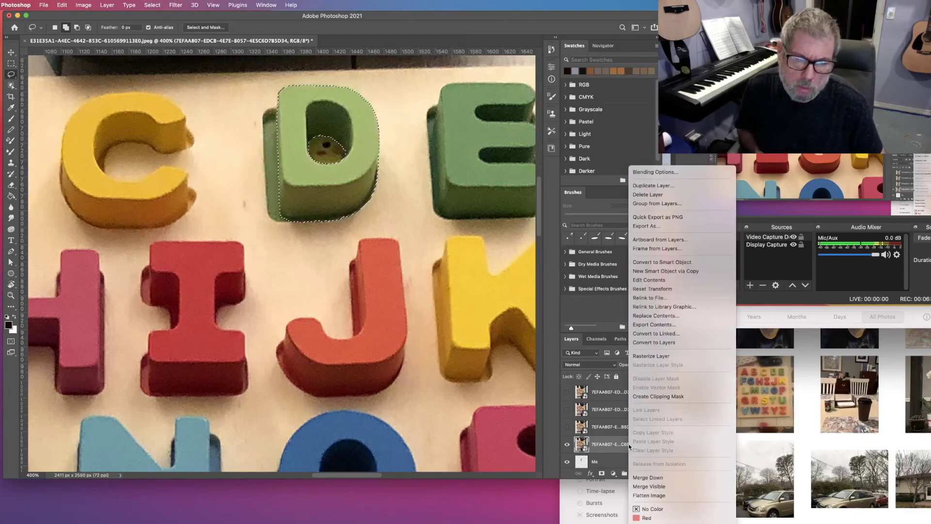
pyautogui.click(646, 357)
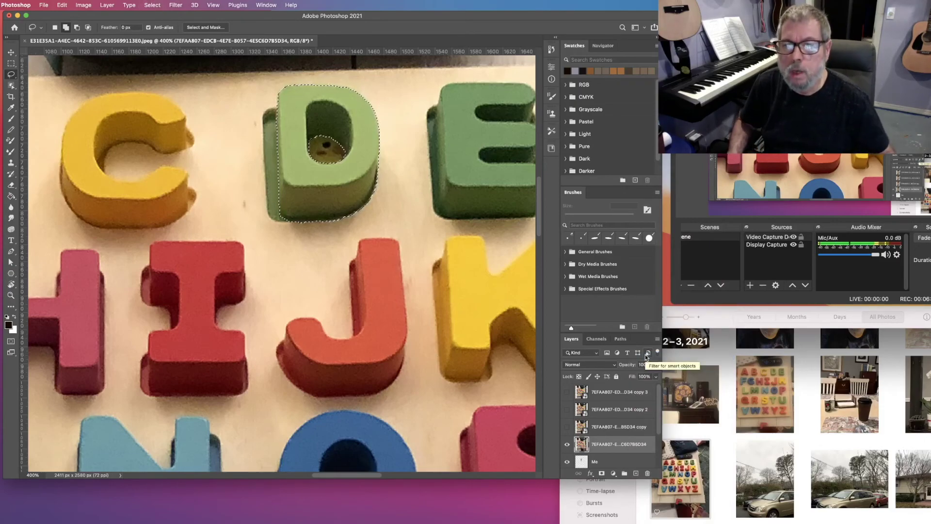
pyautogui.press('Delete')
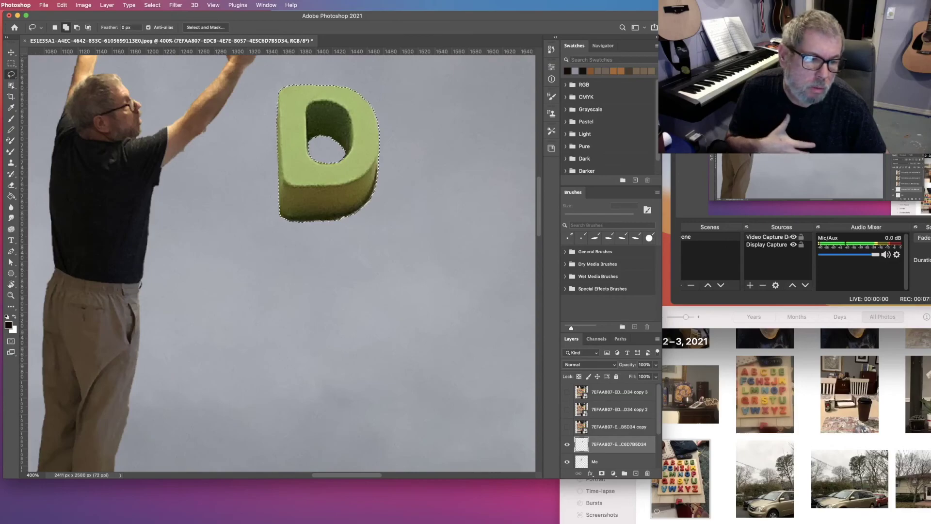
# Place the lake landscape photo with blue sky from the Photos library as a new layer above the D layer.
pyautogui.scroll(3, 882, 472)
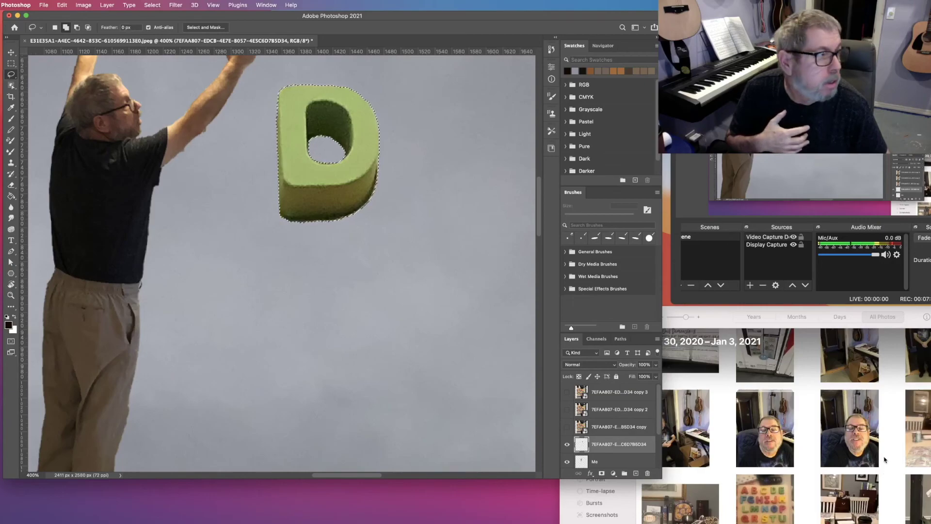
pyautogui.scroll(-3, 885, 459)
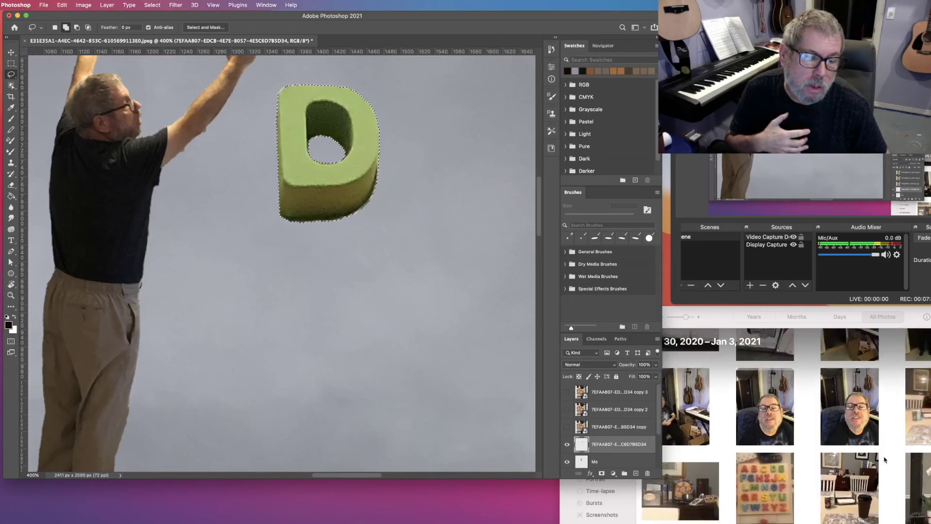
pyautogui.scroll(-2, 884, 459)
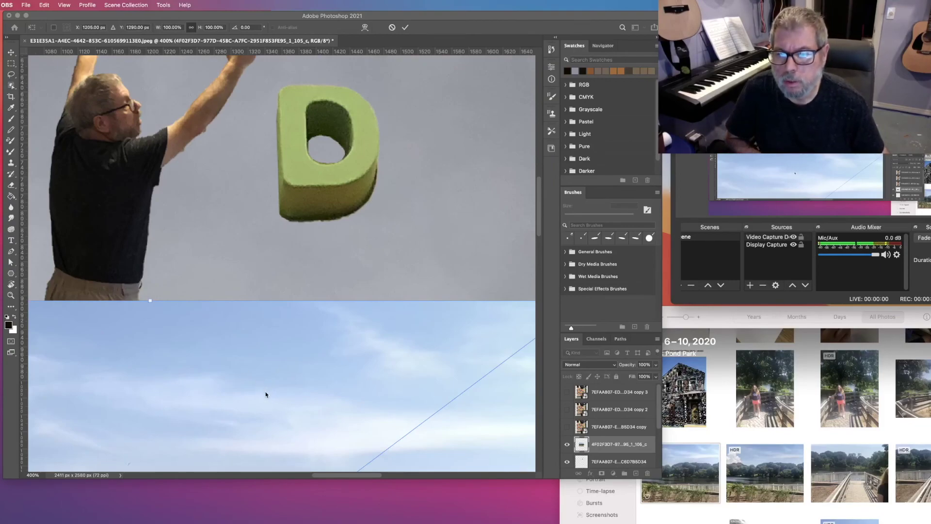
pyautogui.click(261, 264)
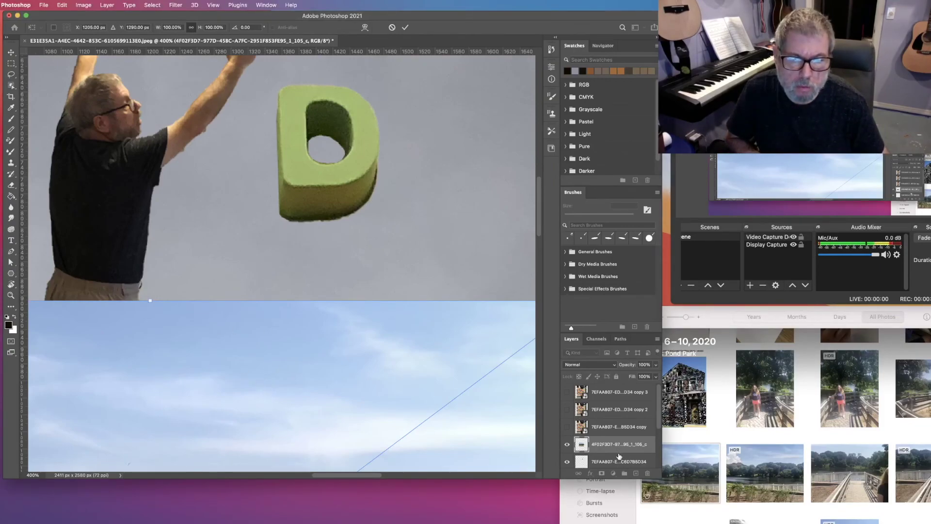
pyautogui.moveTo(307, 379); pyautogui.dragTo(300, 139)
pyautogui.press('Escape')
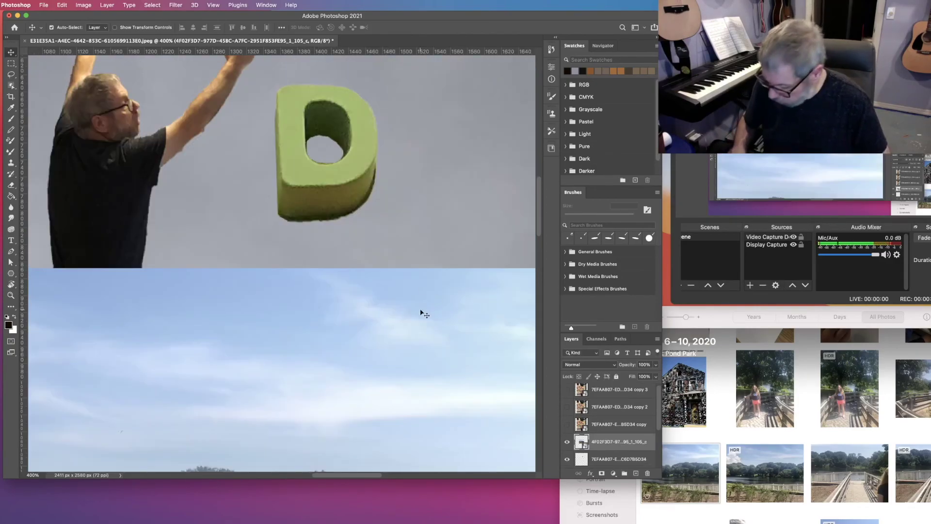
# Lower the lake photo layer's opacity to 66% and position the photo so its white cloud overlaps the letter D.
pyautogui.press('super+0')
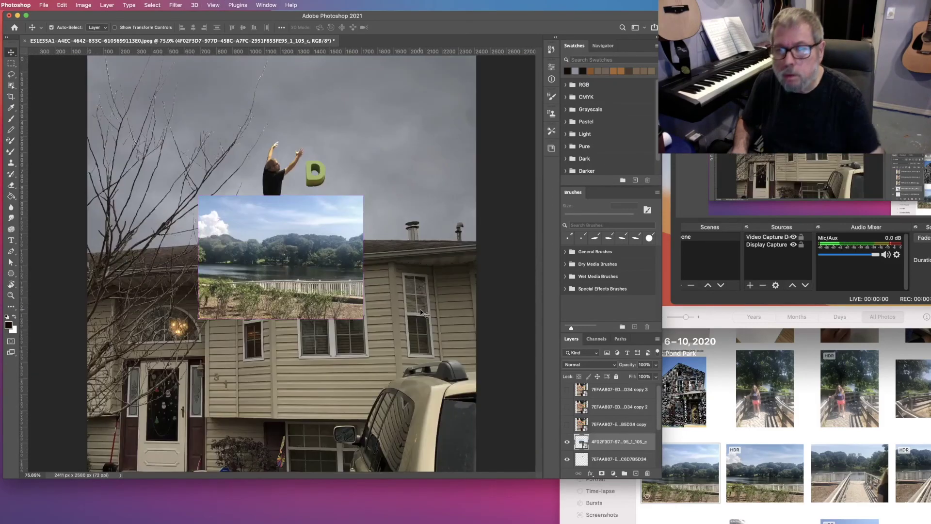
pyautogui.moveTo(253, 259); pyautogui.dragTo(345, 205)
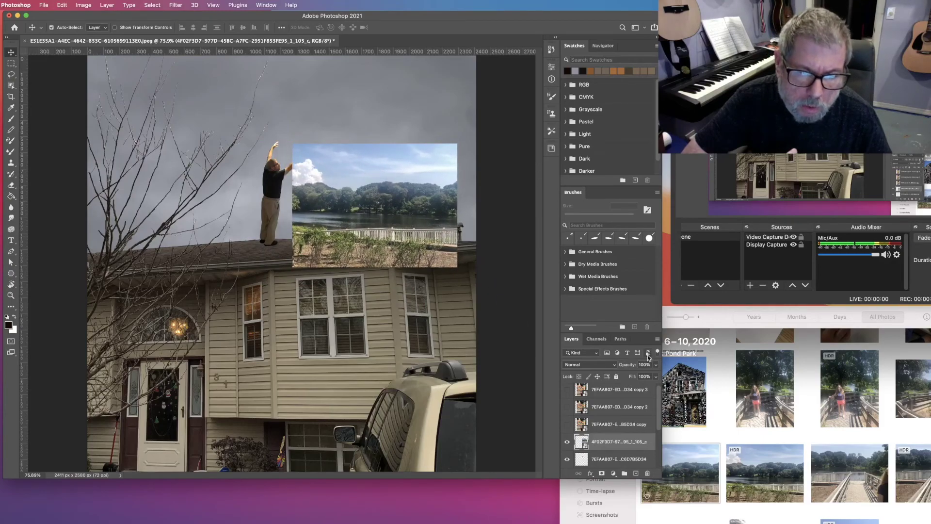
pyautogui.click(657, 366)
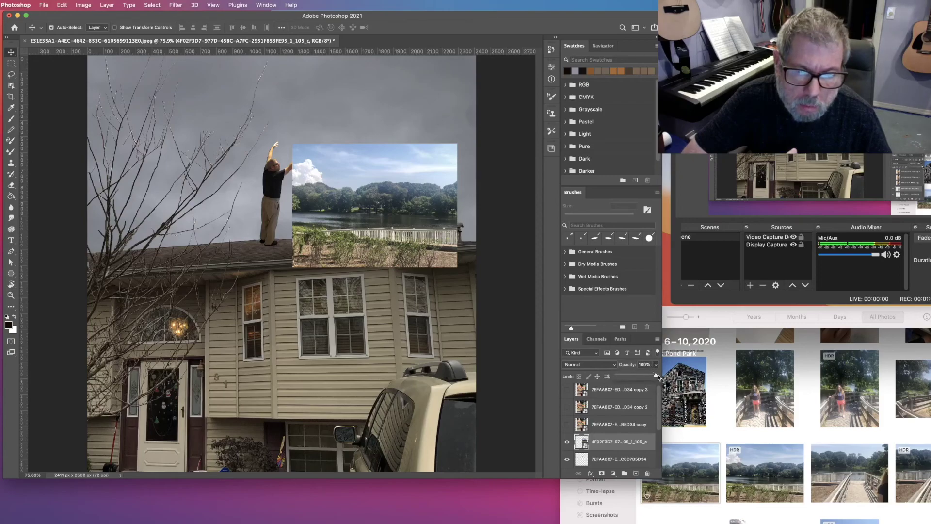
pyautogui.moveTo(657, 374); pyautogui.dragTo(643, 375)
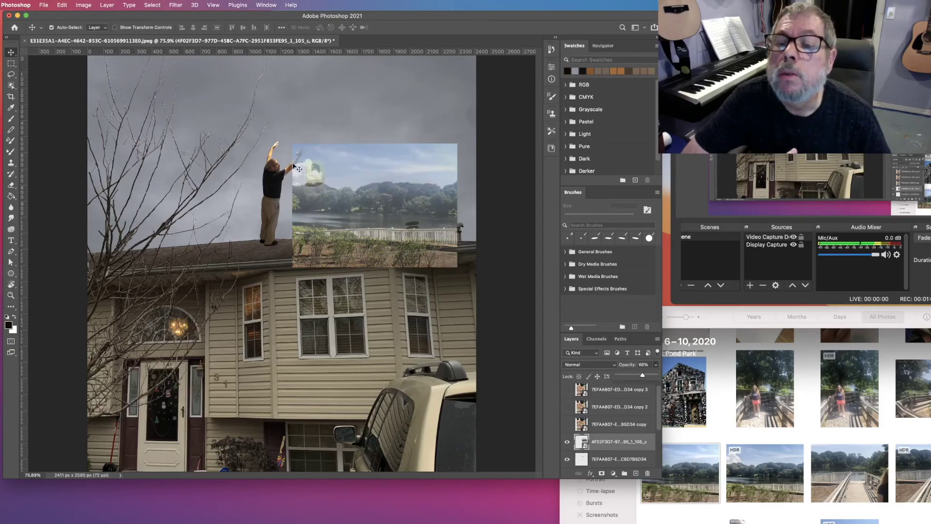
pyautogui.moveTo(318, 185); pyautogui.dragTo(318, 191)
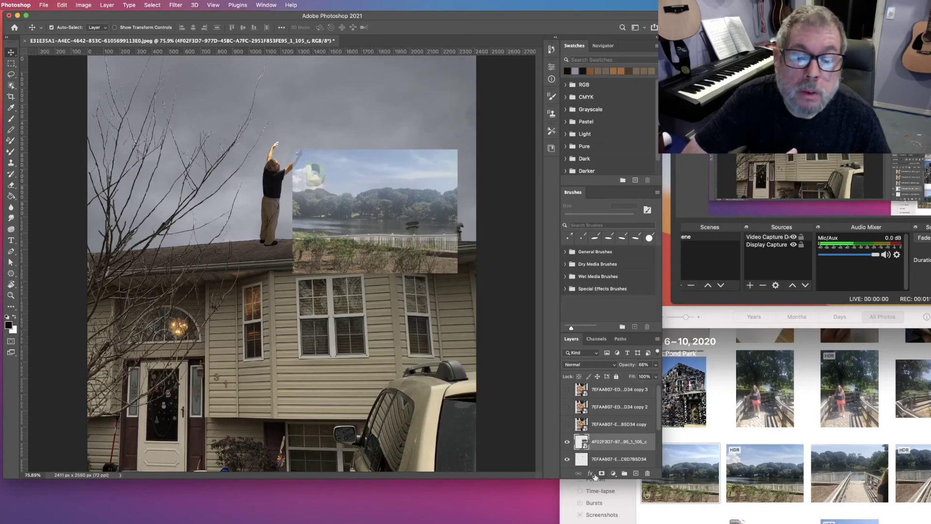
# Load the pixels of the letter D layer as a selection.
pyautogui.click(582, 459)
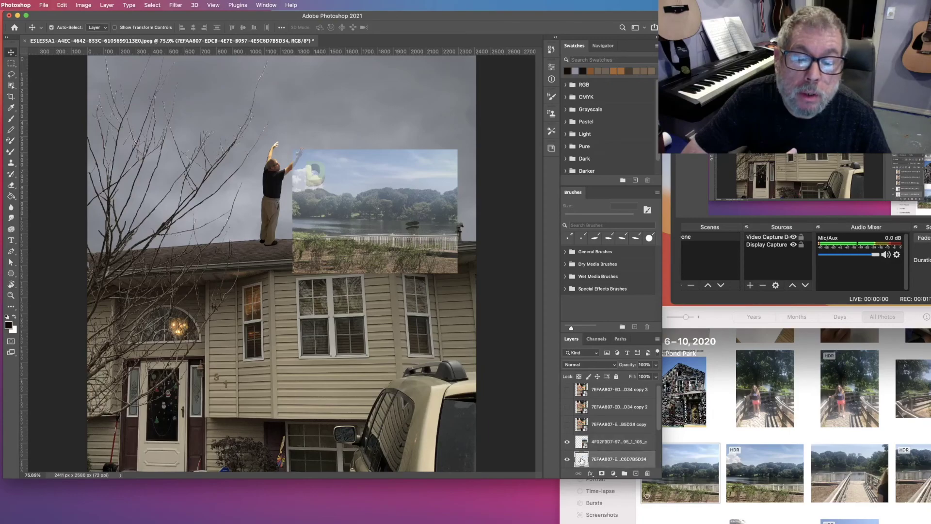
pyautogui.rightClick(582, 459)
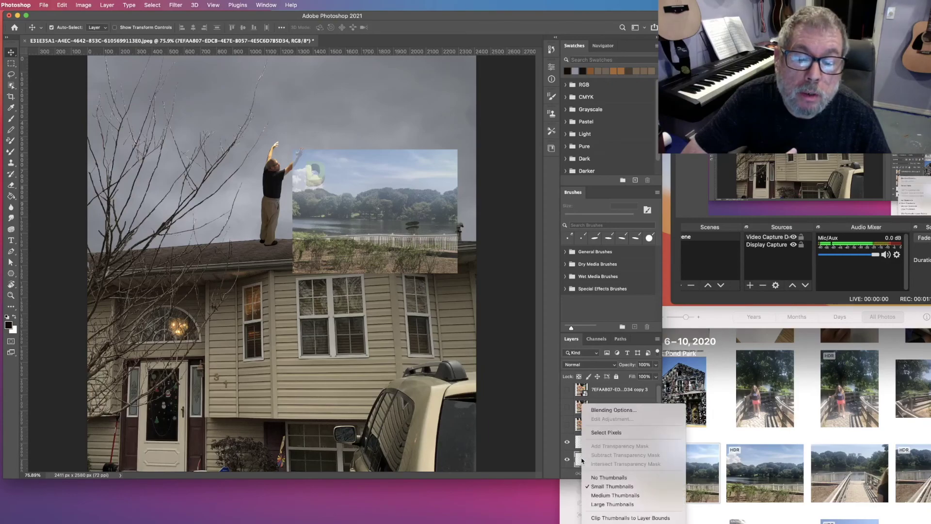
pyautogui.click(610, 433)
# Rename the lake photo layer Sky, keep a hidden duplicate of it, and rasterize the original Sky layer.
pyautogui.click(606, 442)
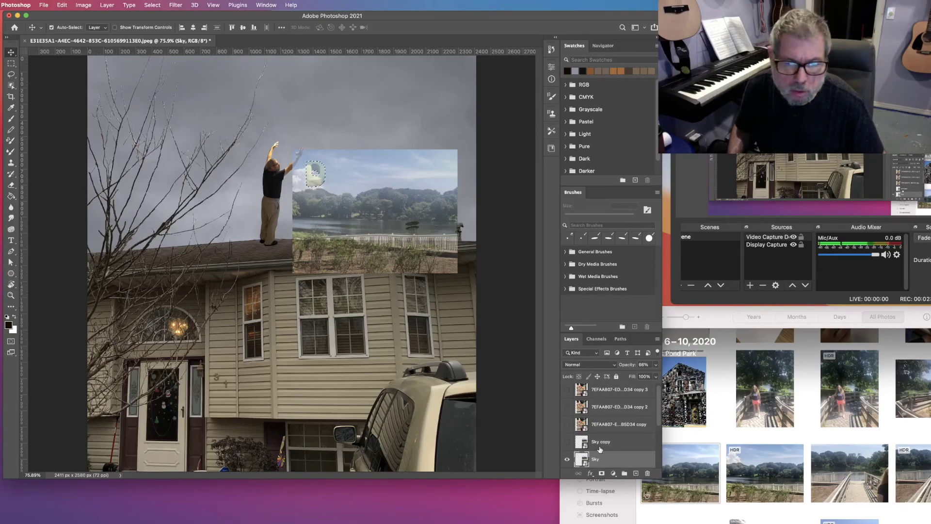
pyautogui.rightClick(619, 467)
pyautogui.click(628, 355)
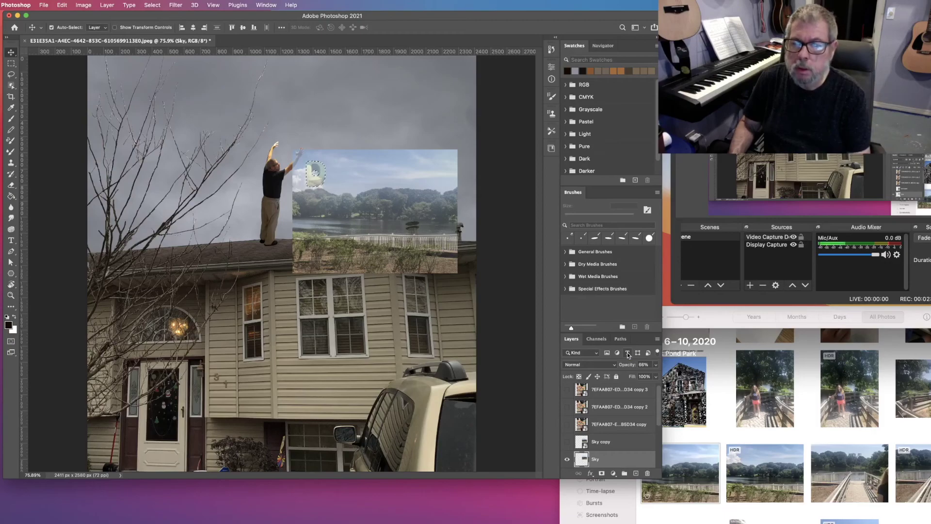
# Delete the Sky layer's pixels outside the letter D selection and raise the layer's opacity to 100%.
pyautogui.press('BackSpace')
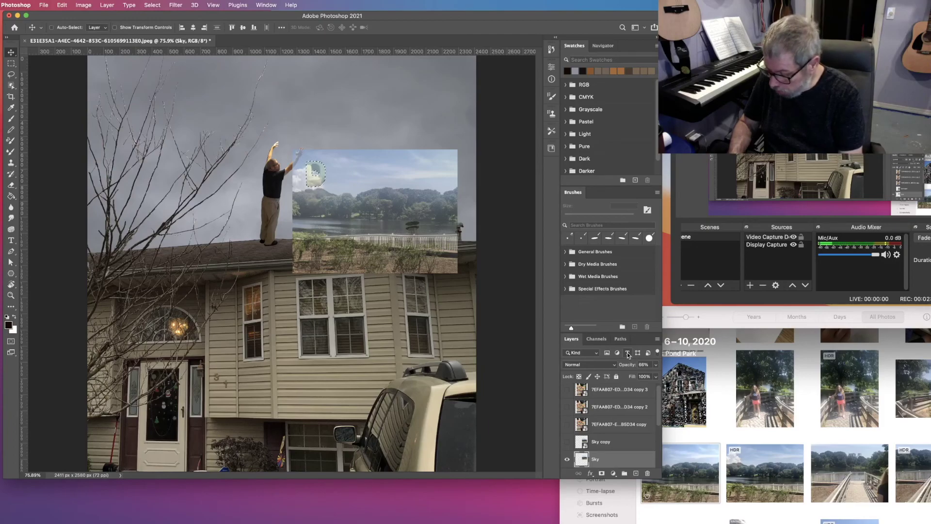
pyautogui.press('super+shift+i')
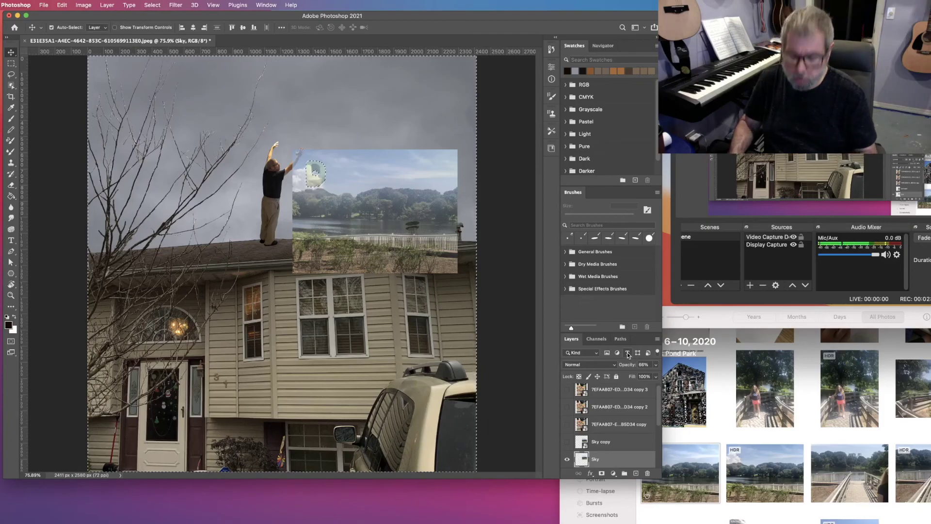
pyautogui.press('BackSpace')
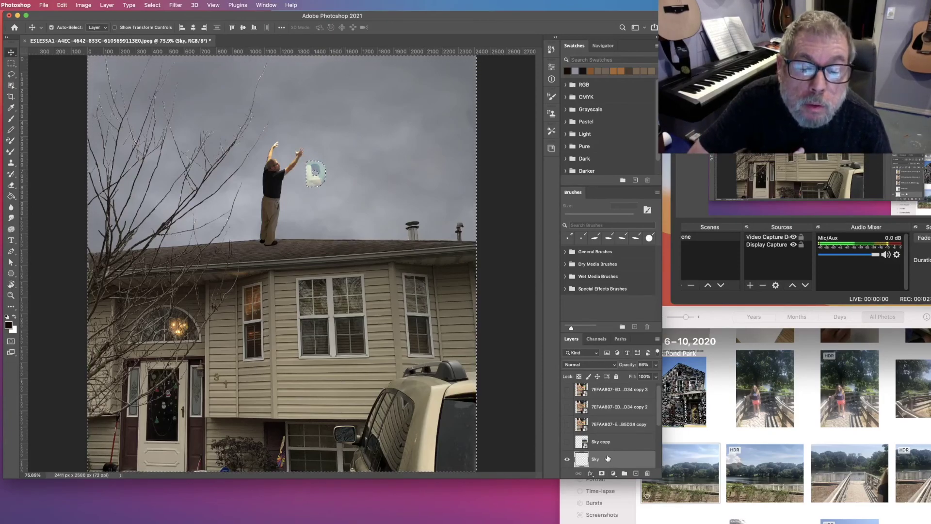
pyautogui.click(655, 364)
pyautogui.moveTo(644, 377); pyautogui.dragTo(656, 377)
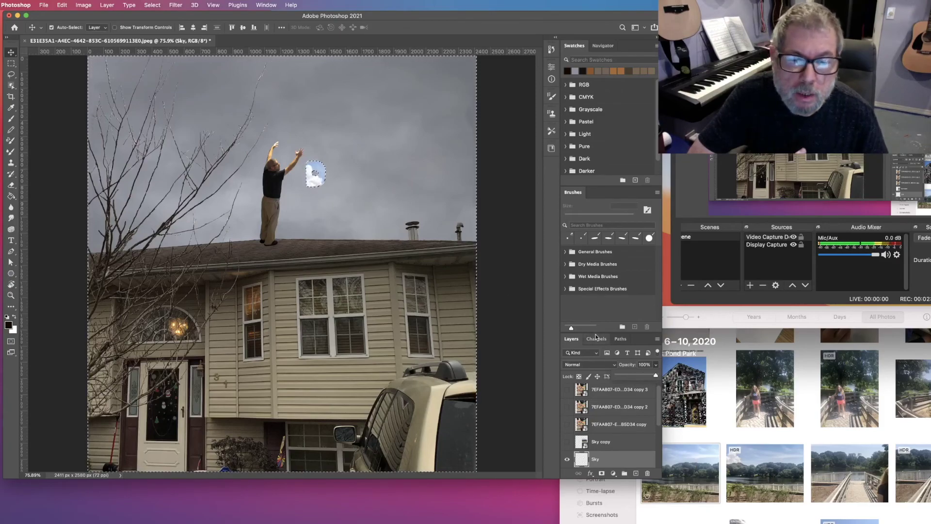
# Hide the Sky layer and rename the cut-out letter layer beneath it D.
pyautogui.scroll(-2, 602, 437)
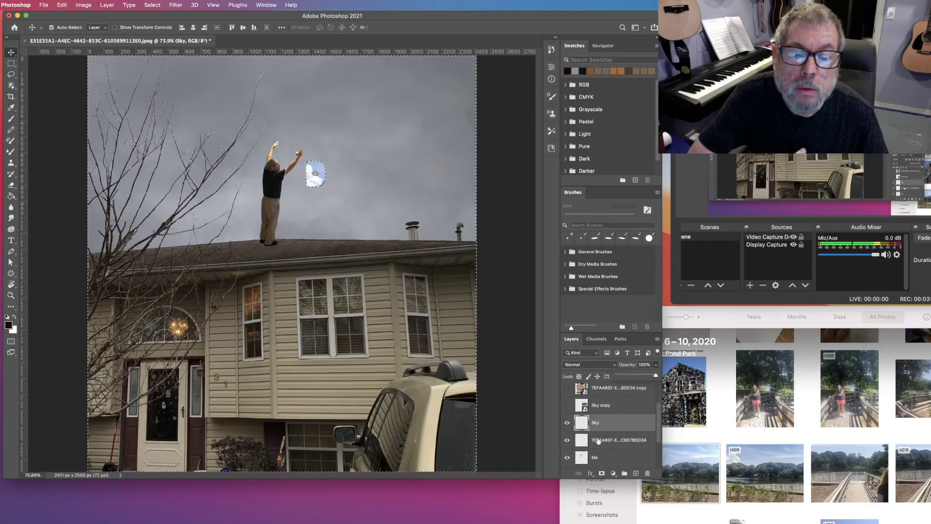
pyautogui.click(567, 424)
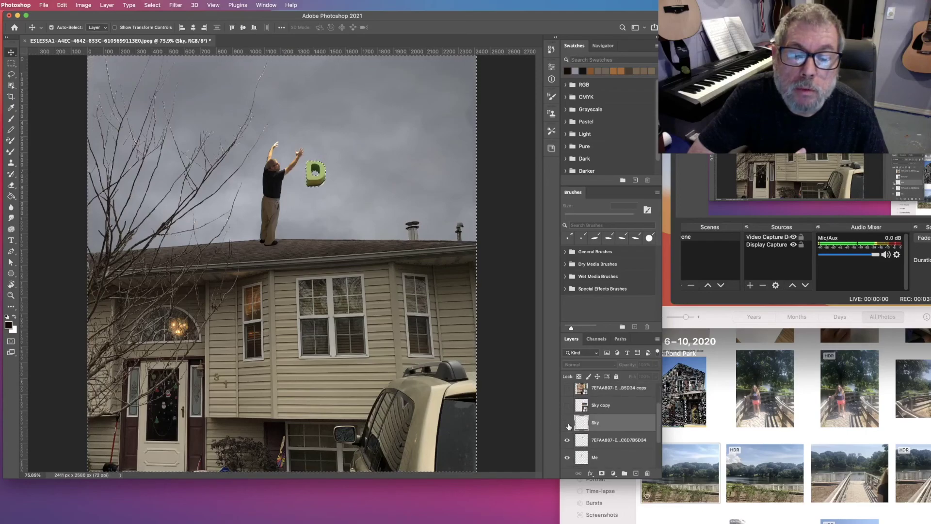
pyautogui.click(607, 443)
pyautogui.doubleClick(608, 442)
pyautogui.write('D')
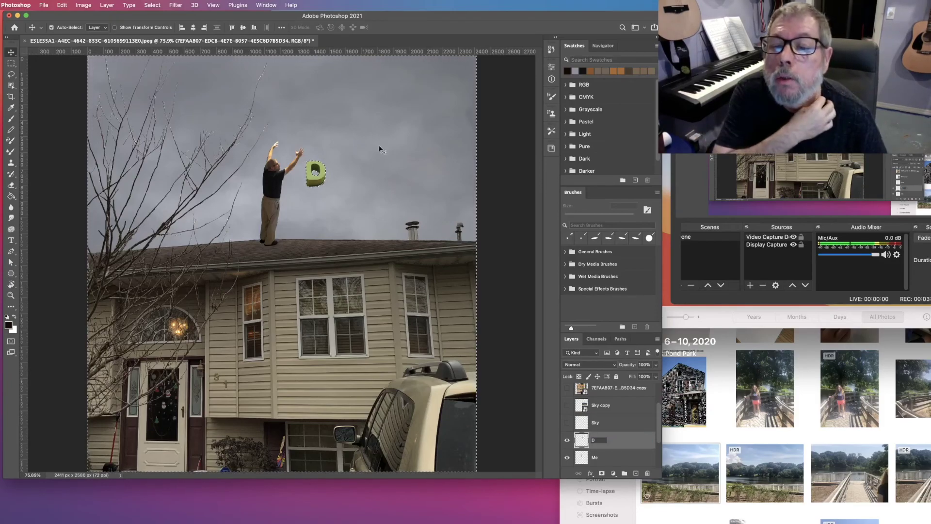
# Shift the D layer's midtones toward cyan and blue using Color Balance levels of -97, 0 and +100.
pyautogui.click(63, 7)
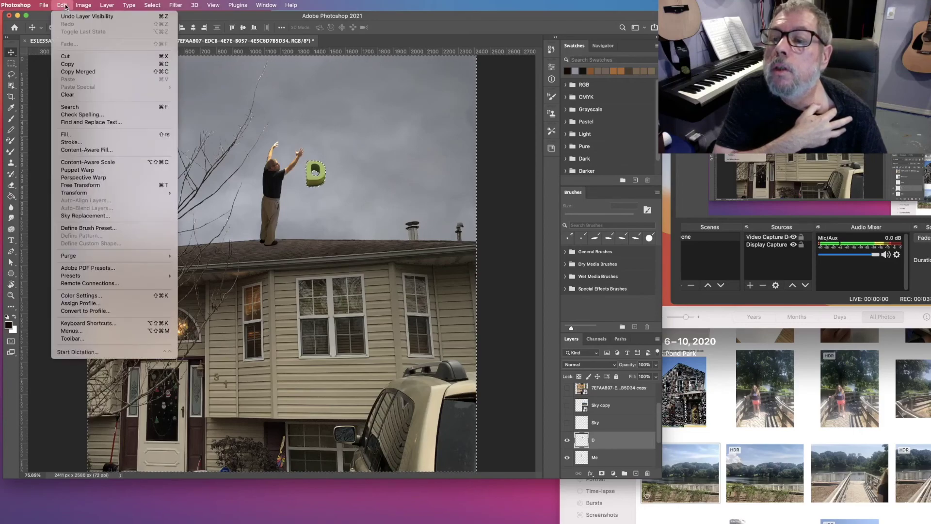
pyautogui.moveTo(78, 6)
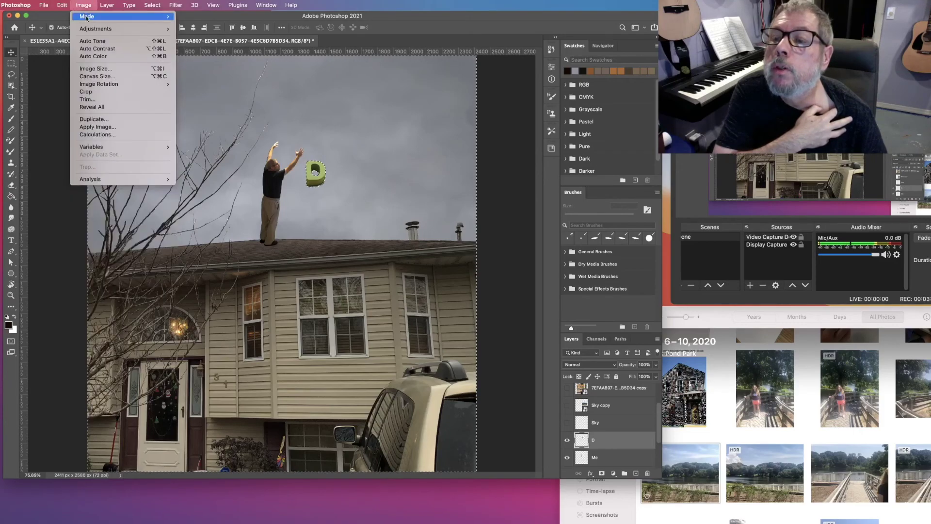
pyautogui.moveTo(130, 28)
pyautogui.click(204, 80)
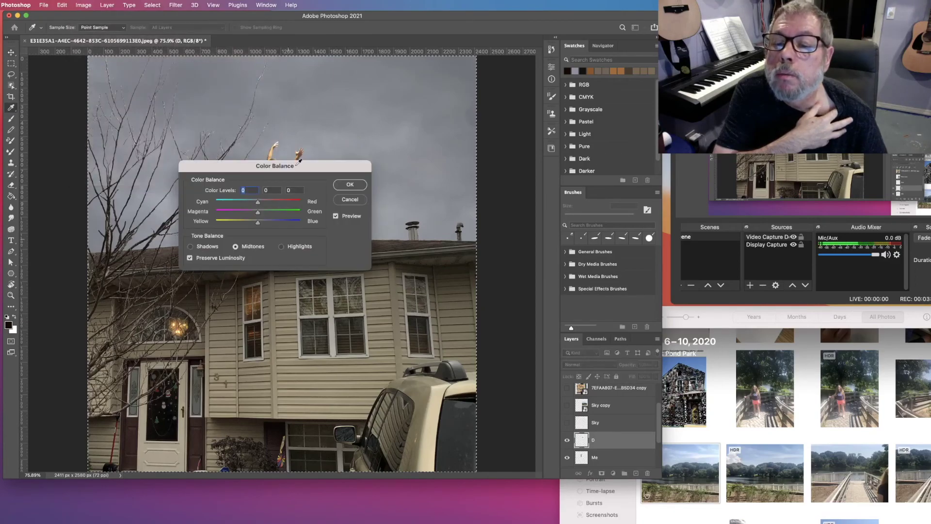
pyautogui.moveTo(309, 172); pyautogui.dragTo(521, 151)
pyautogui.moveTo(472, 201); pyautogui.dragTo(503, 201)
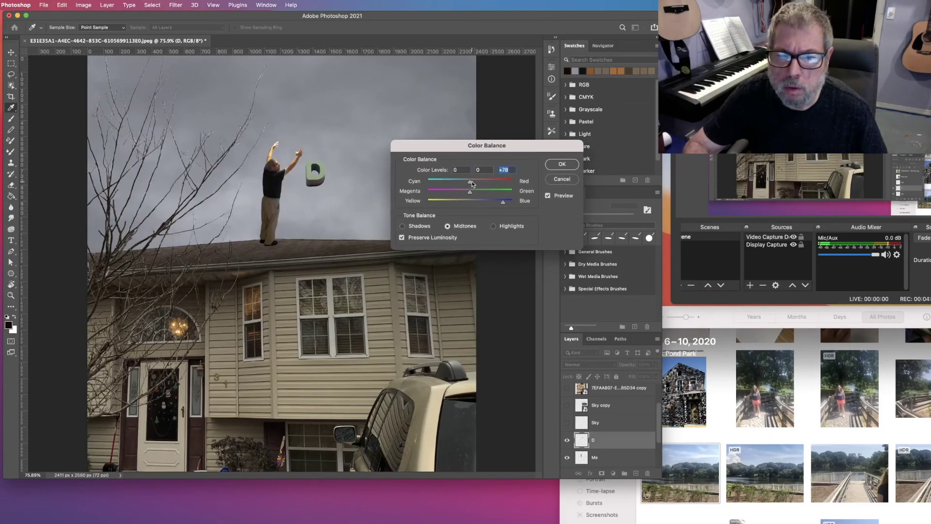
pyautogui.click(435, 180)
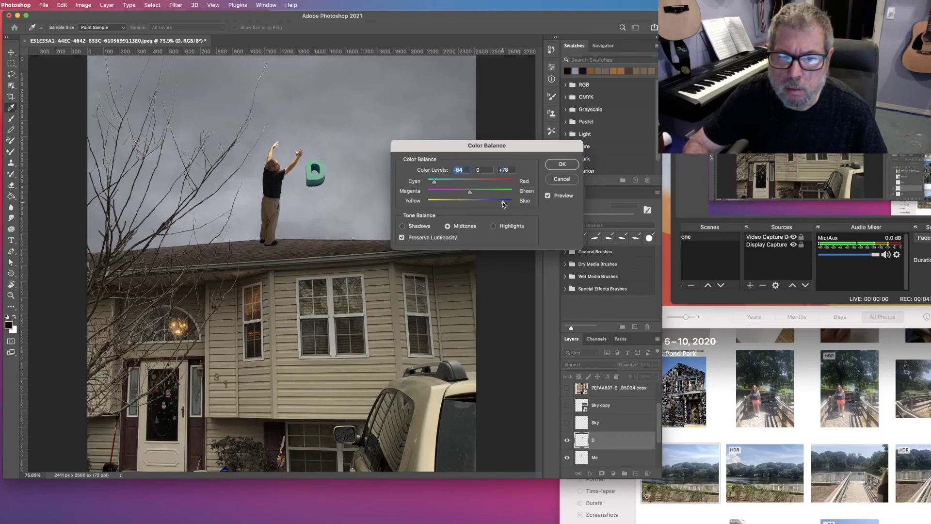
pyautogui.moveTo(511, 205); pyautogui.dragTo(514, 205)
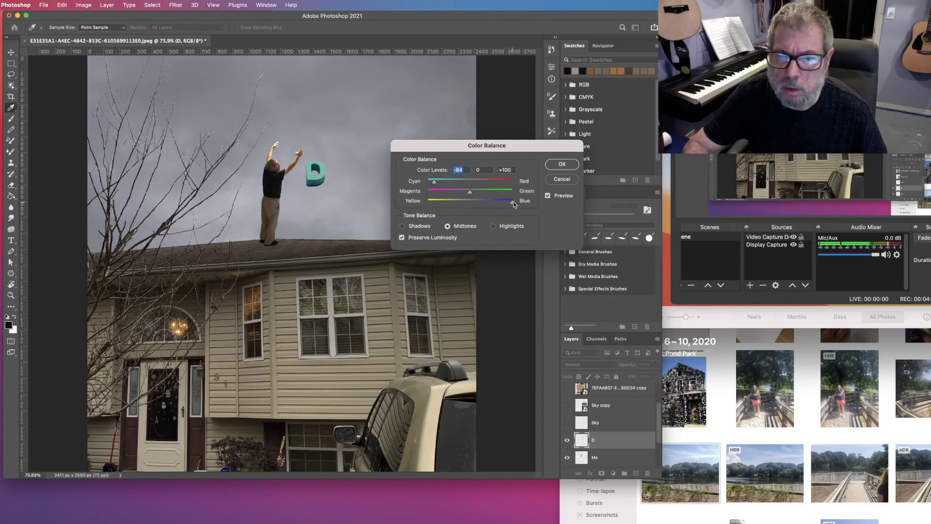
pyautogui.moveTo(434, 181); pyautogui.dragTo(433, 182)
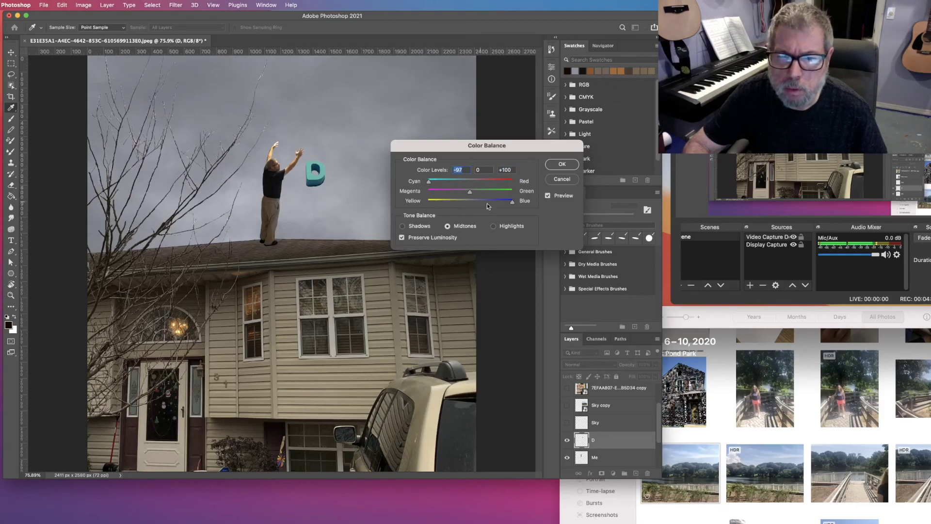
pyautogui.click(513, 201)
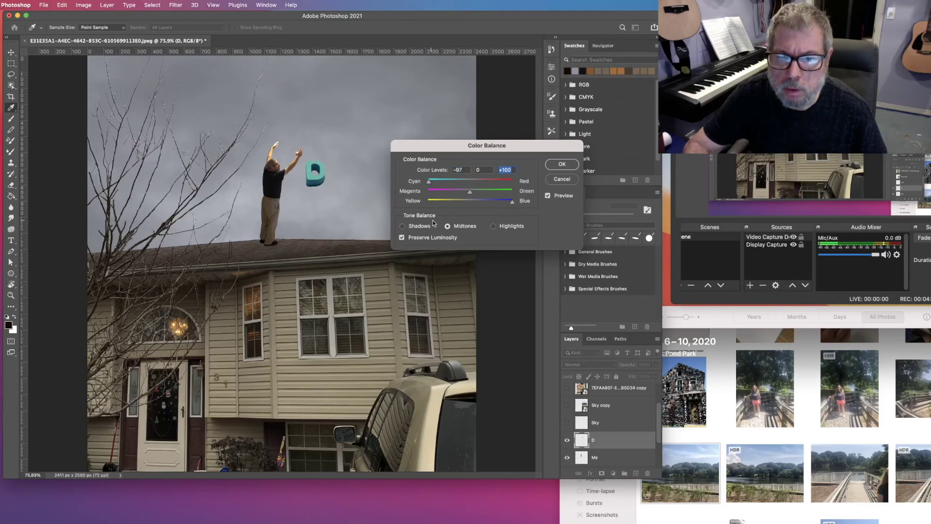
# Shift the D layer's shadows toward blue in Color Balance with a level of about +95, and apply the adjustment.
pyautogui.click(402, 226)
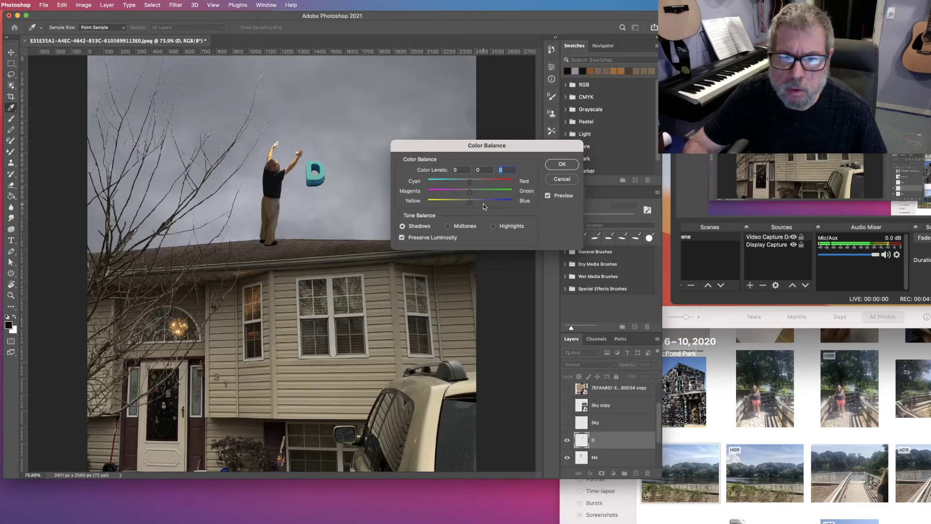
pyautogui.moveTo(476, 203); pyautogui.dragTo(510, 202)
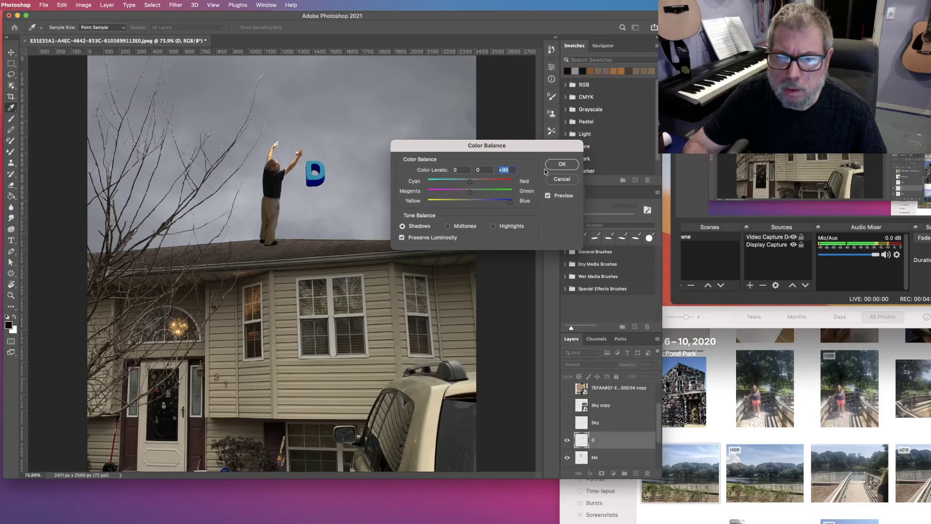
pyautogui.click(563, 164)
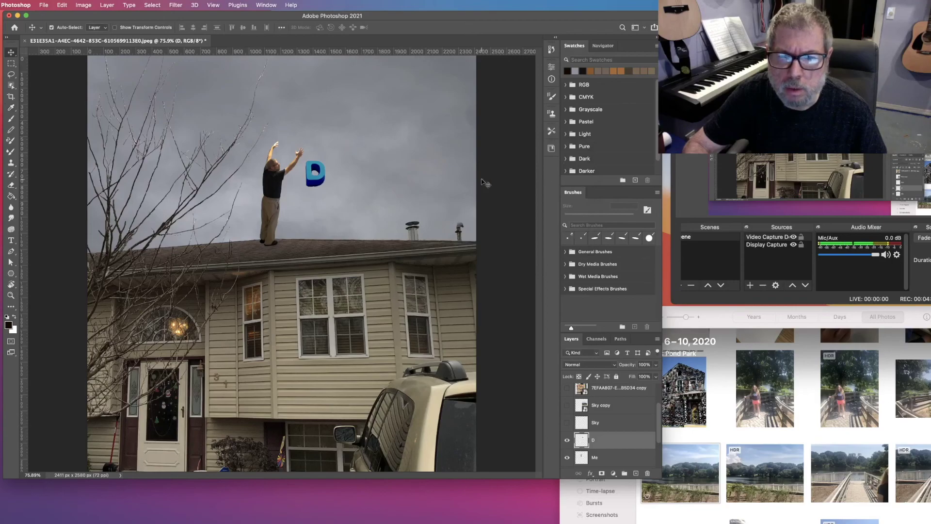
# Show the Sky layer again and set its blend mode to Hard Light.
pyautogui.click(568, 423)
pyautogui.click(611, 425)
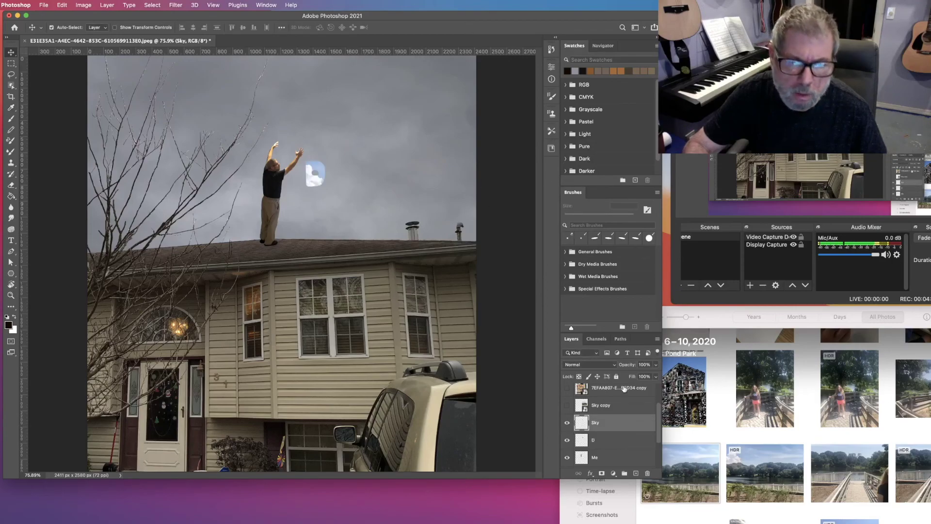
pyautogui.click(613, 365)
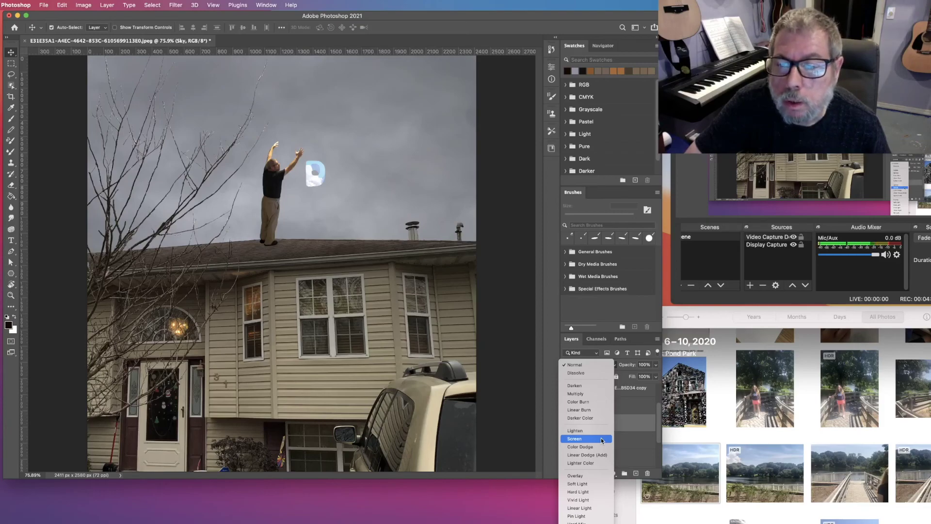
pyautogui.click(592, 493)
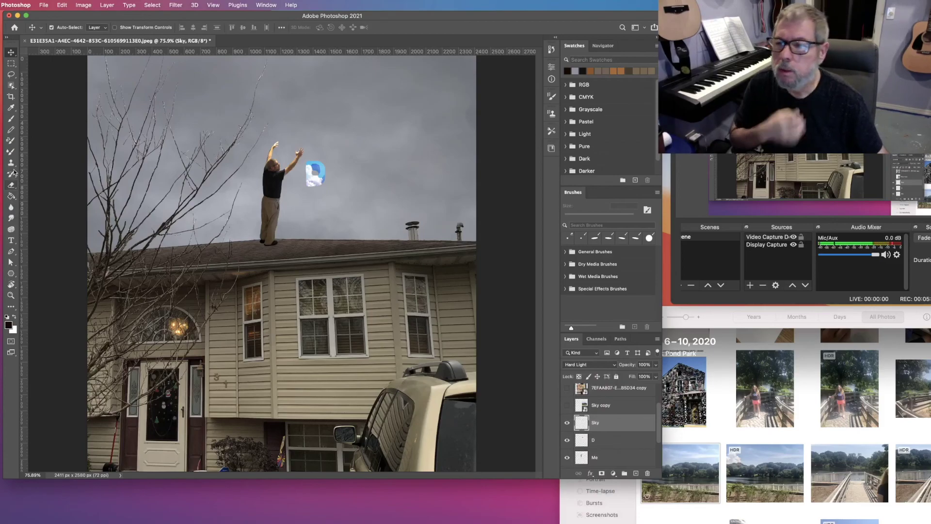
# Inspect the sky-filled letter up close and merge the Sky layer down into the D layer.
pyautogui.press('z')
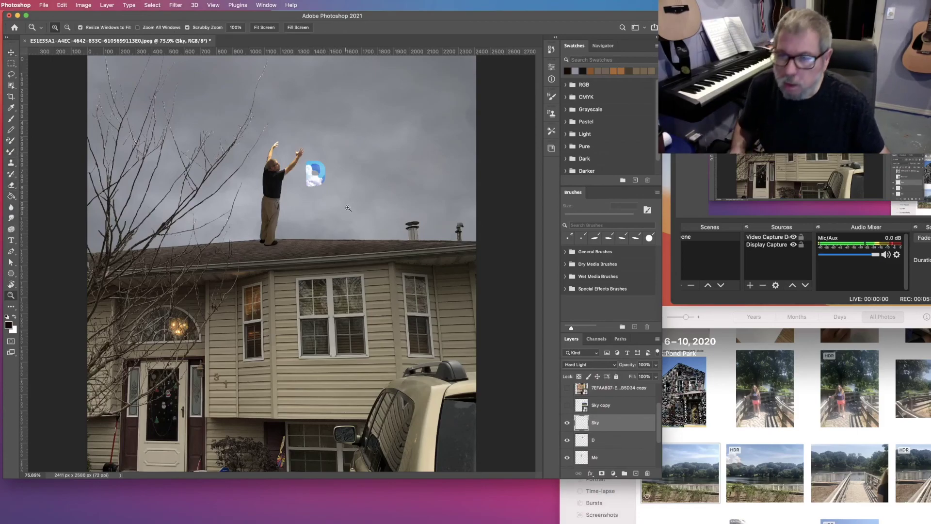
pyautogui.click(331, 174)
pyautogui.click(331, 174)
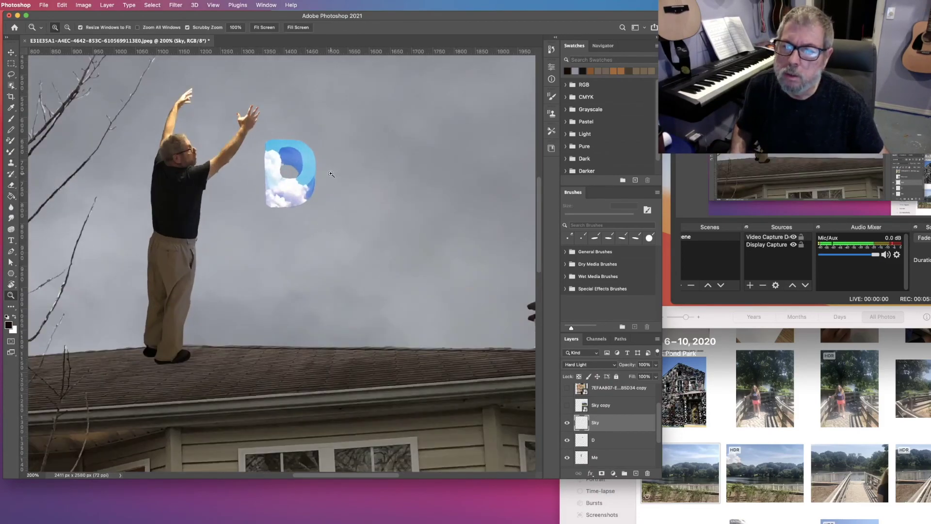
pyautogui.click(331, 173)
pyautogui.scroll(4, 301, 322)
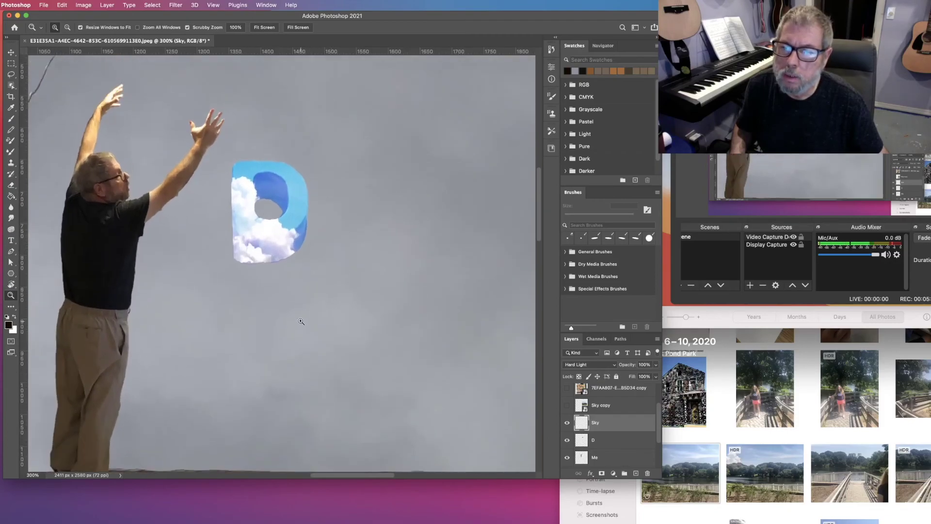
pyautogui.scroll(1, 302, 322)
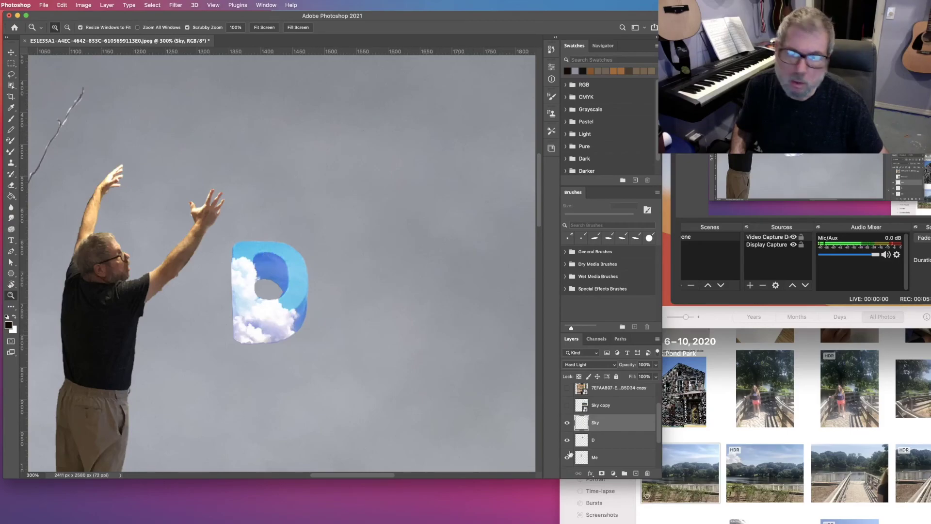
pyautogui.rightClick(616, 424)
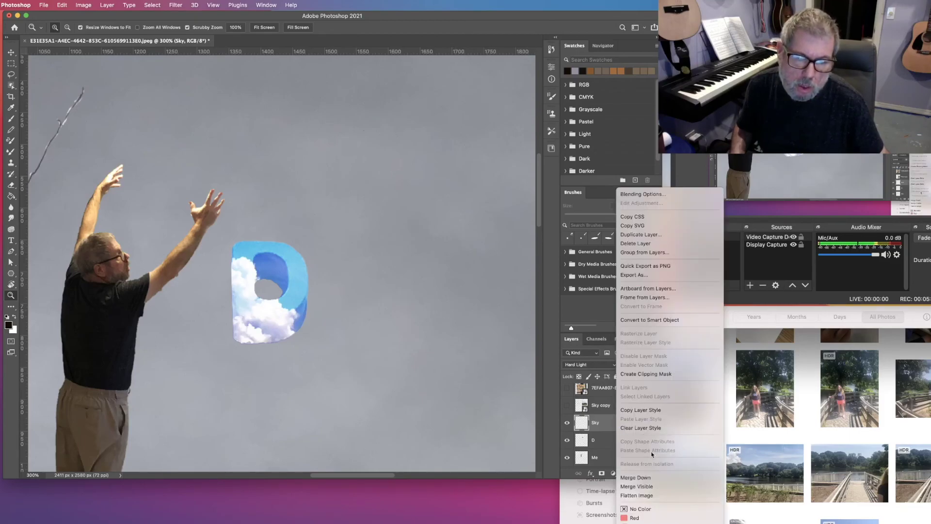
pyautogui.click(659, 478)
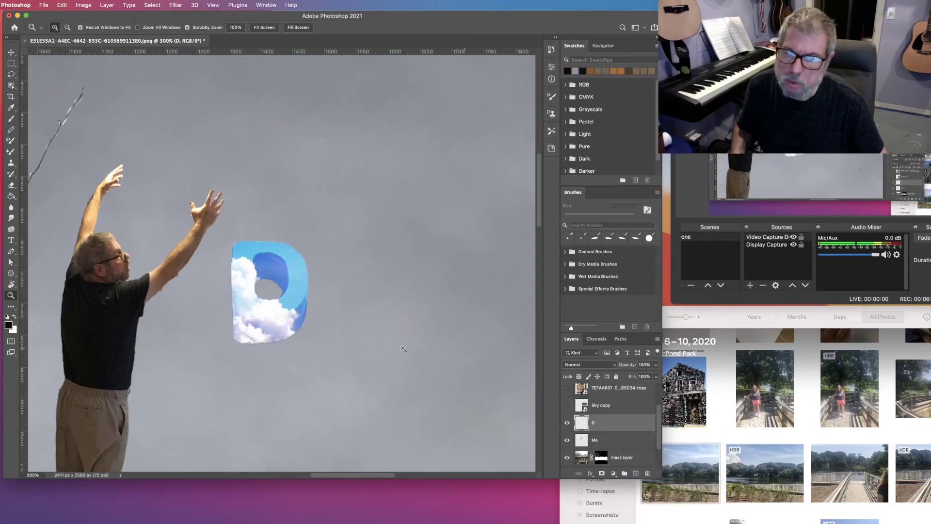
# Move the letter D over the man's raised hands and scale it up proportionally to about 155%.
pyautogui.click(11, 52)
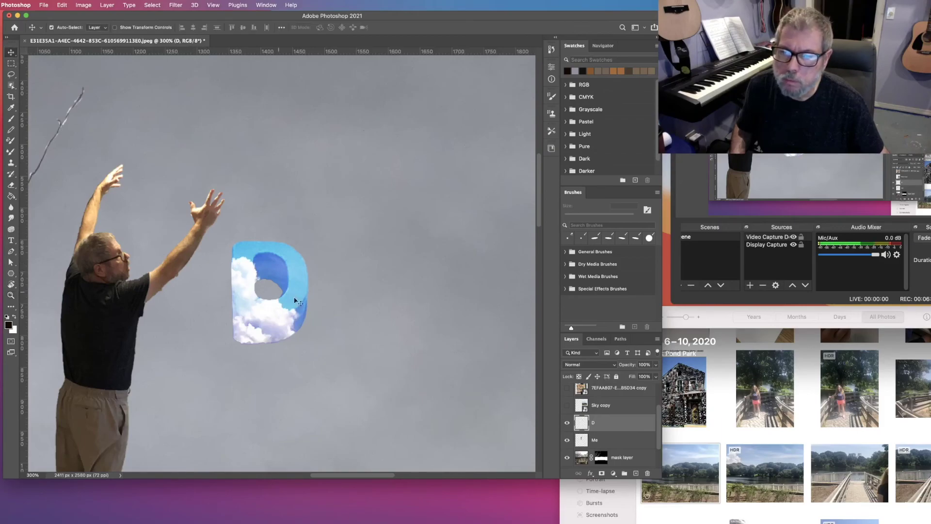
pyautogui.moveTo(292, 301); pyautogui.dragTo(171, 148)
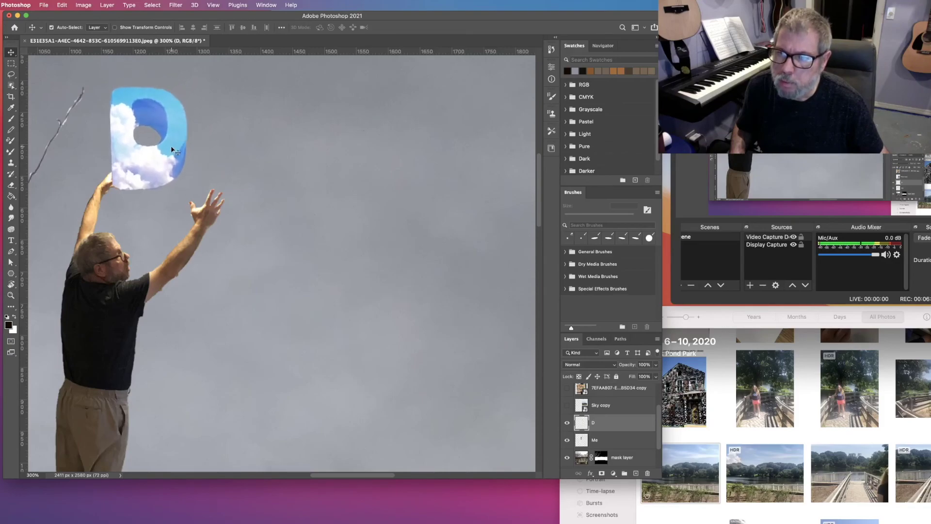
pyautogui.click(62, 5)
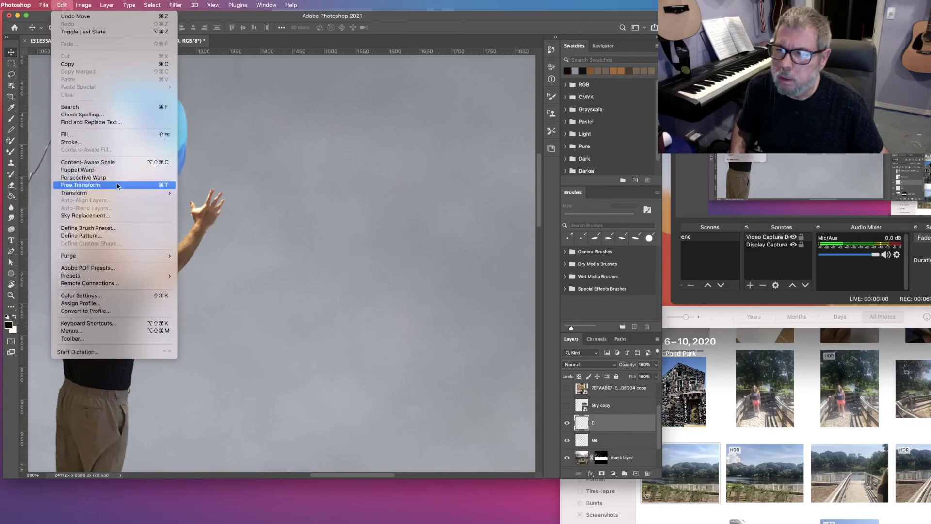
pyautogui.moveTo(123, 192)
pyautogui.click(212, 205)
pyautogui.moveTo(194, 187); pyautogui.dragTo(249, 238)
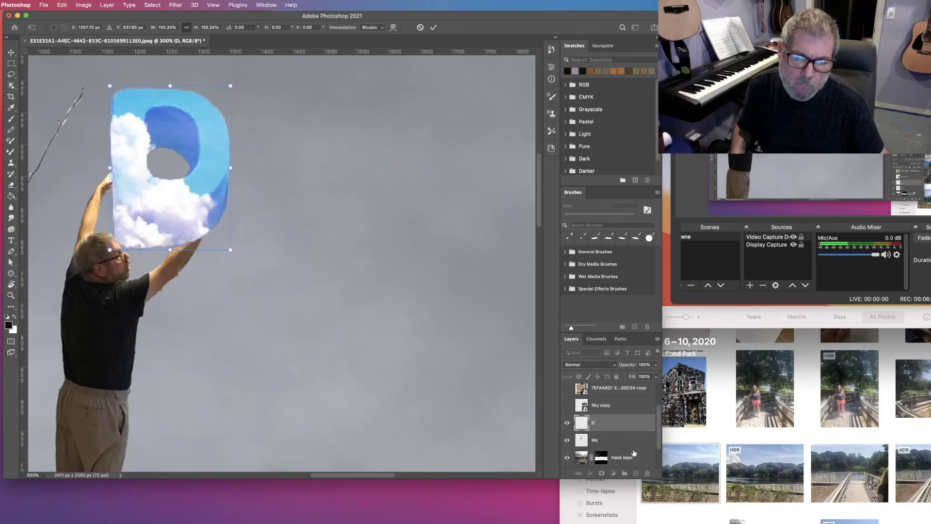
# Try stacking the D layer beneath the Me layer, and restore the previous layer order.
pyautogui.moveTo(616, 424); pyautogui.dragTo(615, 431)
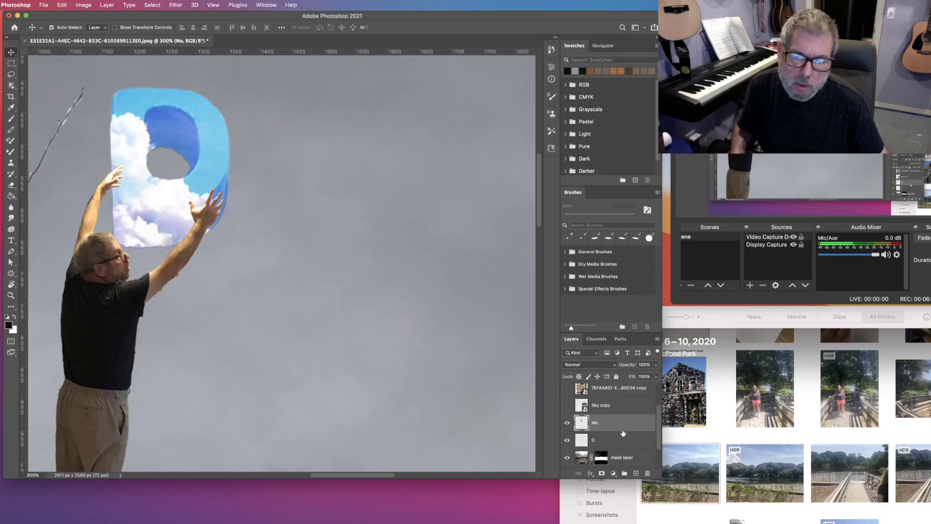
pyautogui.moveTo(621, 431); pyautogui.dragTo(628, 442)
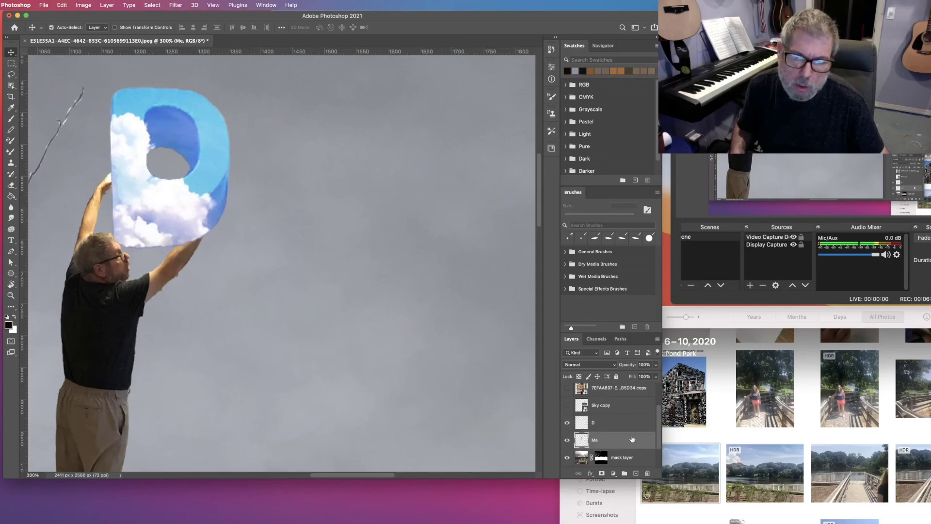
# Duplicate the Me layer and move the Me copy above the D layer.
pyautogui.rightClick(625, 441)
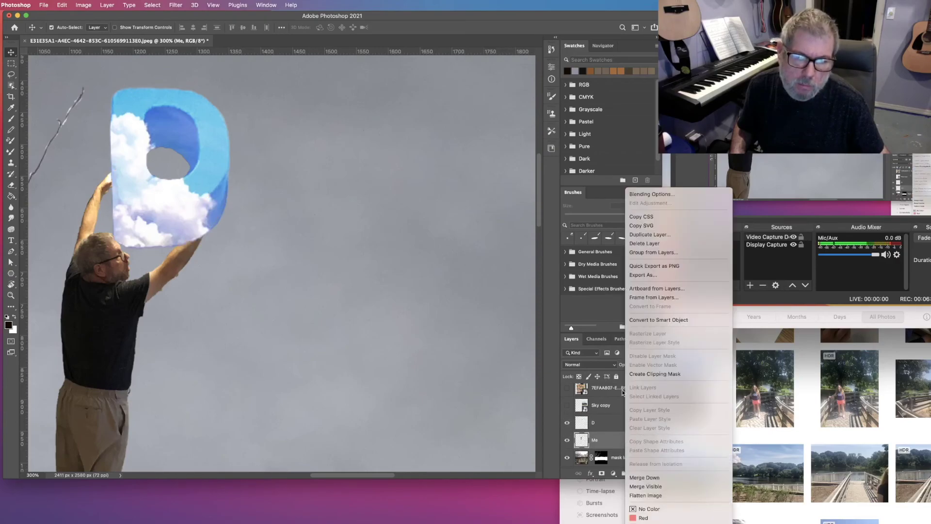
pyautogui.click(644, 236)
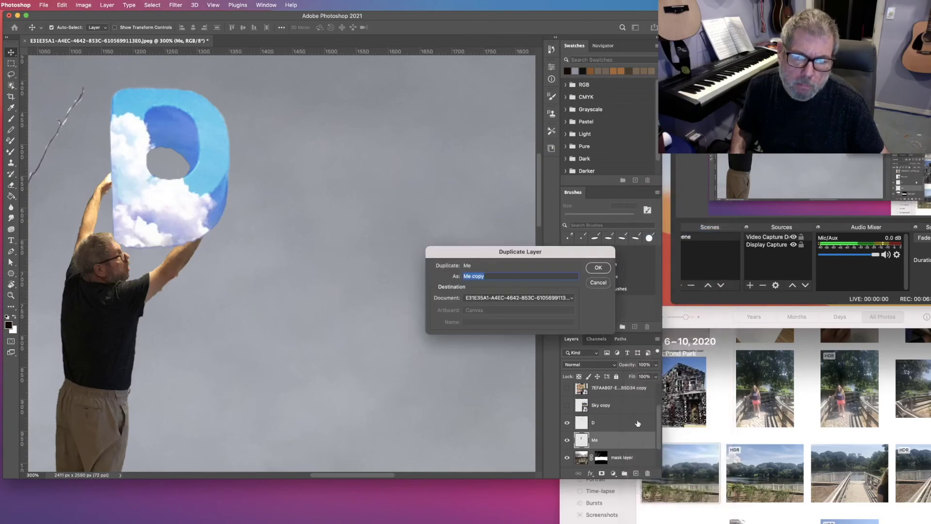
pyautogui.click(598, 268)
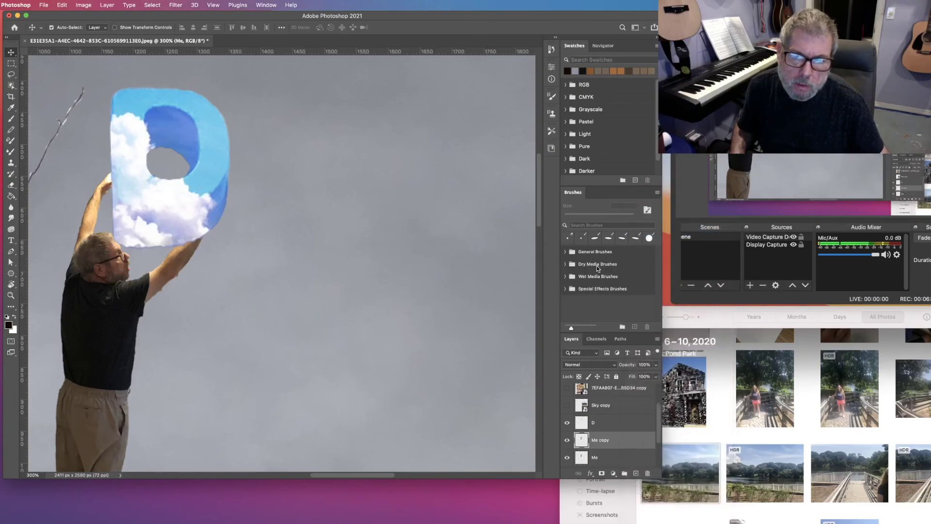
pyautogui.moveTo(627, 443); pyautogui.dragTo(583, 420)
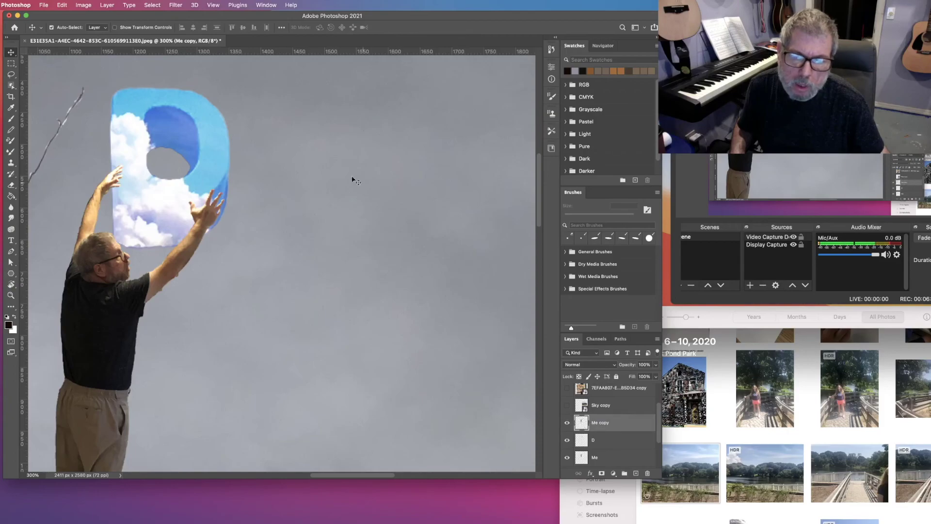
# Add a Hide All mask to Me copy and erase on it at 9 px to reveal the lower hand and wrist over the letter.
pyautogui.click(105, 5)
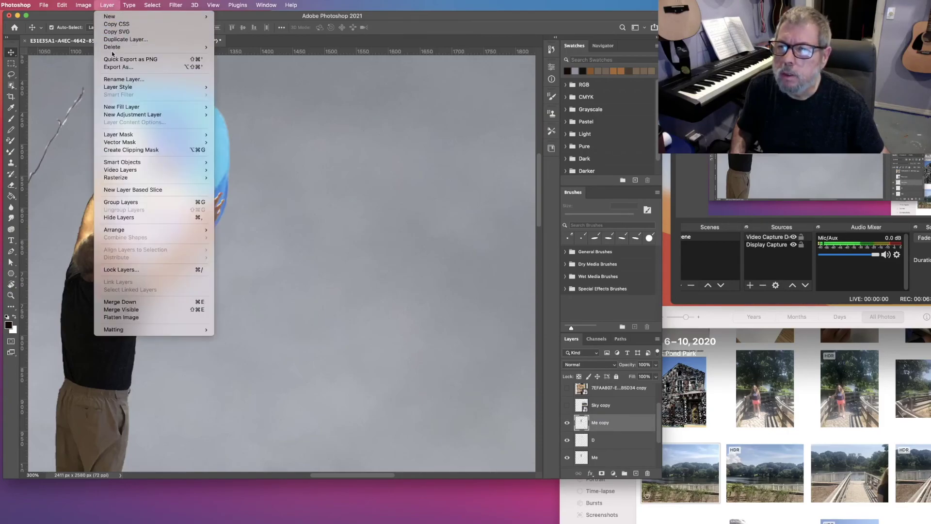
pyautogui.moveTo(145, 135)
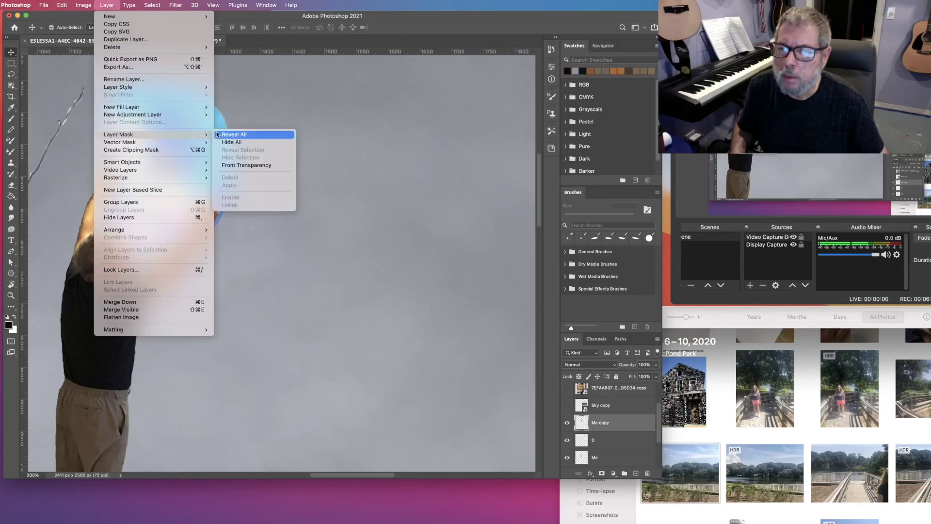
pyautogui.click(237, 142)
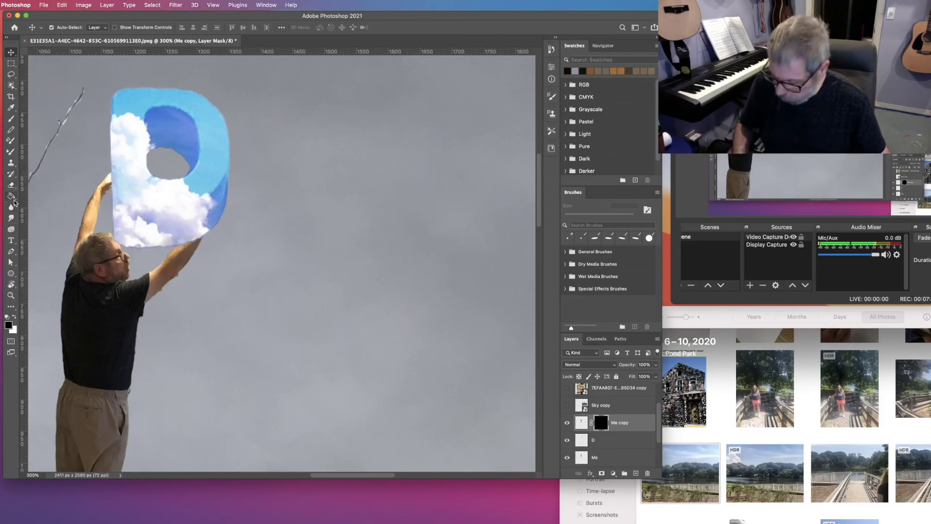
pyautogui.click(10, 184)
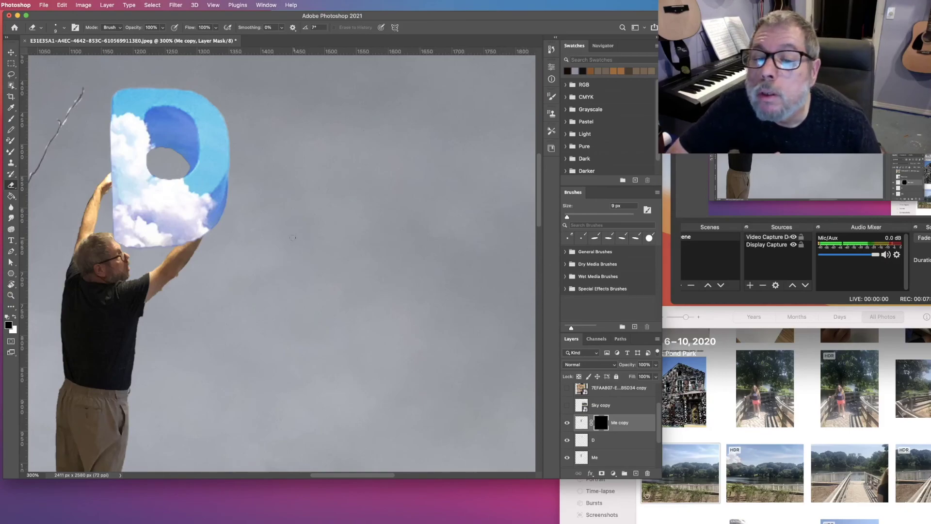
pyautogui.moveTo(194, 232); pyautogui.dragTo(204, 224)
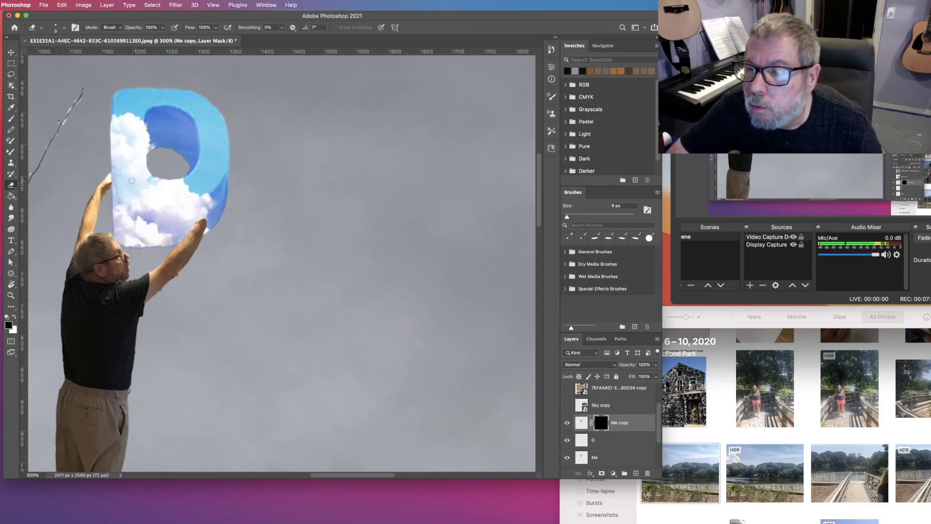
pyautogui.moveTo(192, 209); pyautogui.dragTo(204, 218)
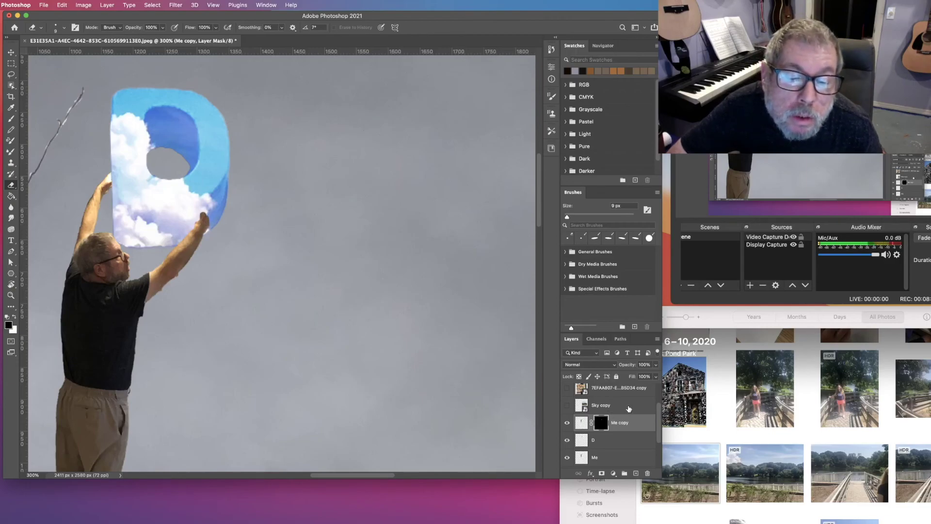
# Lower the D layer's opacity to 74%.
pyautogui.click(633, 445)
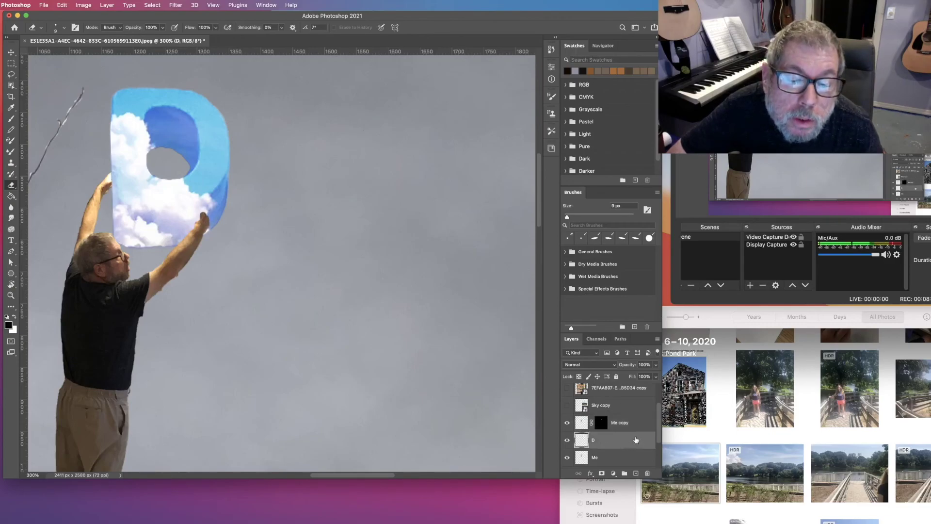
pyautogui.click(655, 369)
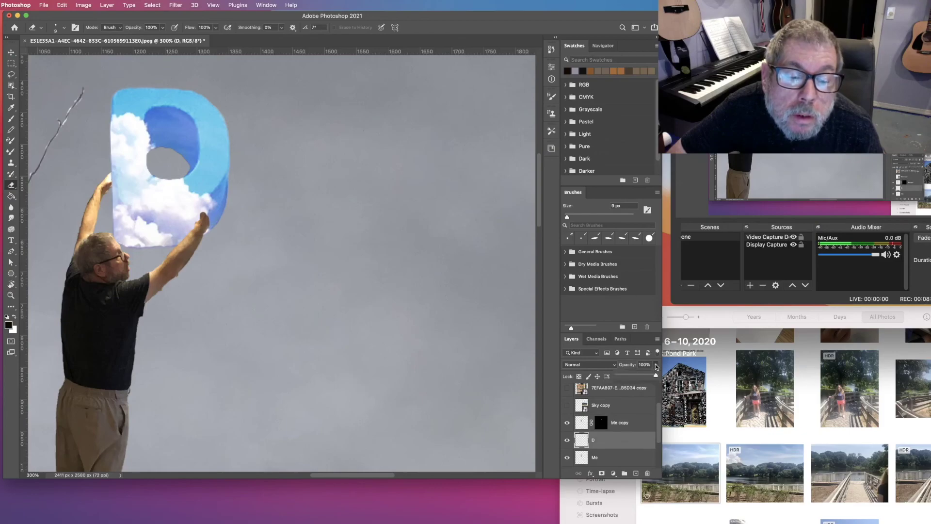
pyautogui.moveTo(655, 377); pyautogui.dragTo(646, 378)
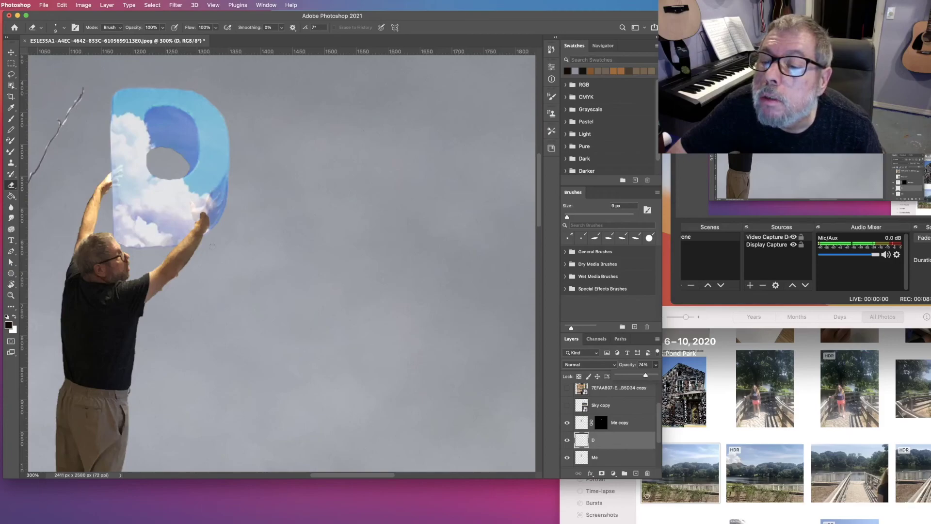
# With a 4 px eraser, erase the D layer over the thumb of the hand on the letter's lower curve.
pyautogui.scroll(3, 196, 214)
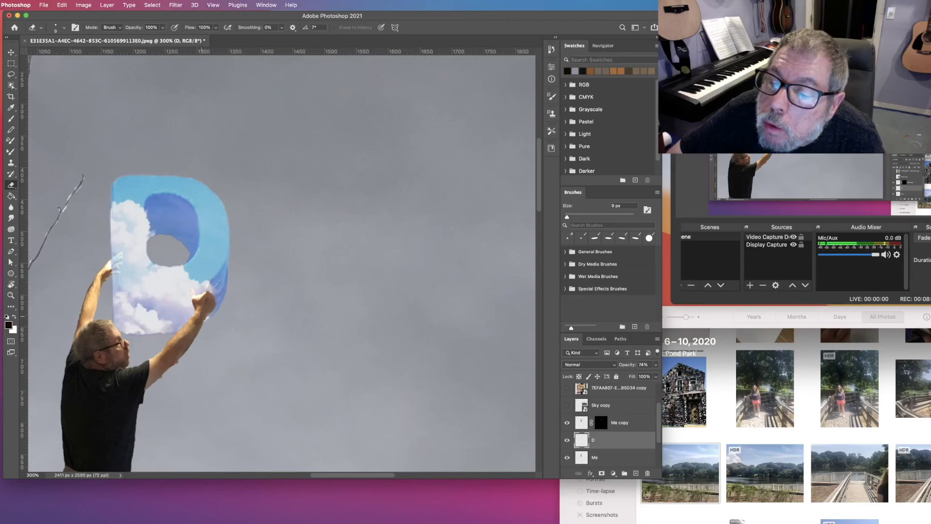
pyautogui.click(64, 28)
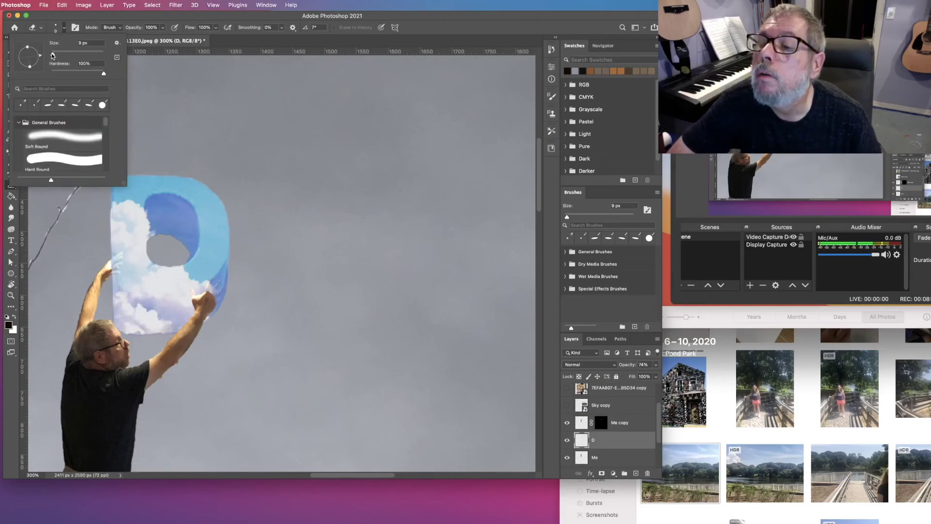
pyautogui.moveTo(53, 55); pyautogui.dragTo(52, 54)
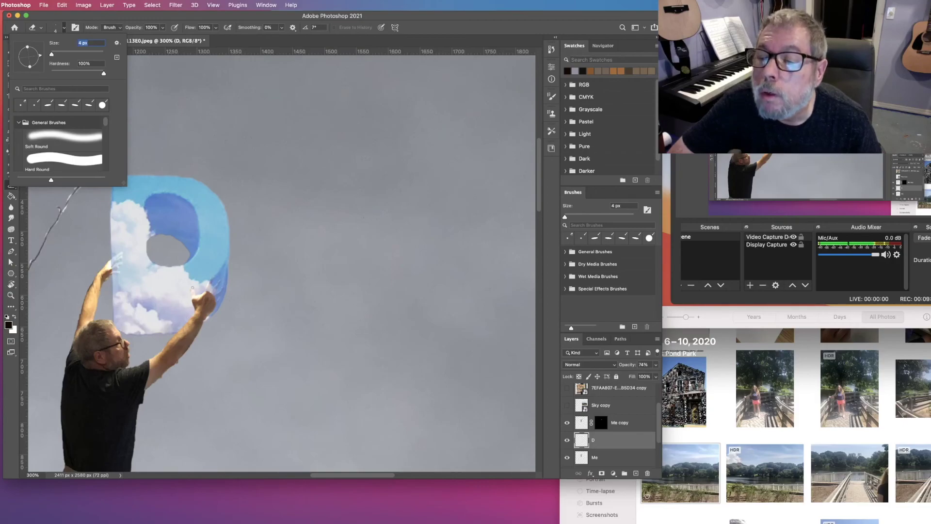
pyautogui.press('Return')
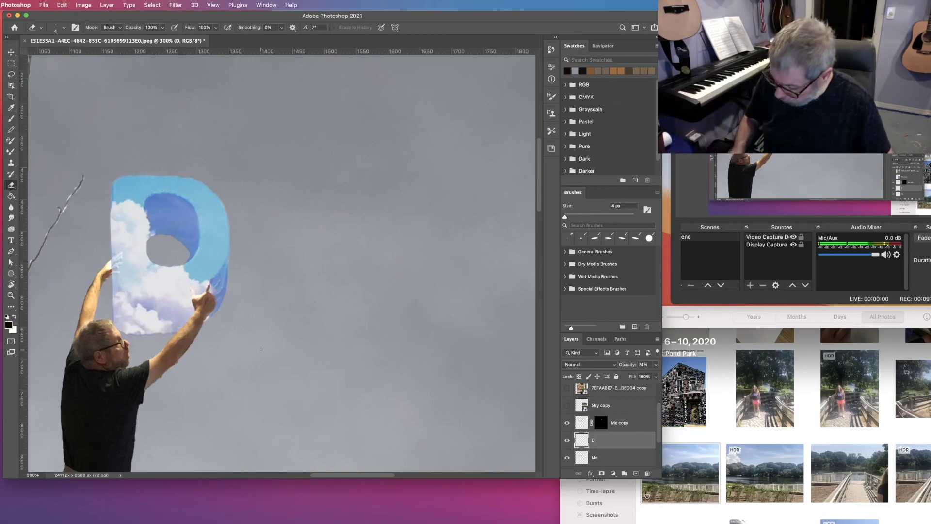
pyautogui.press('z')
pyautogui.click(212, 281)
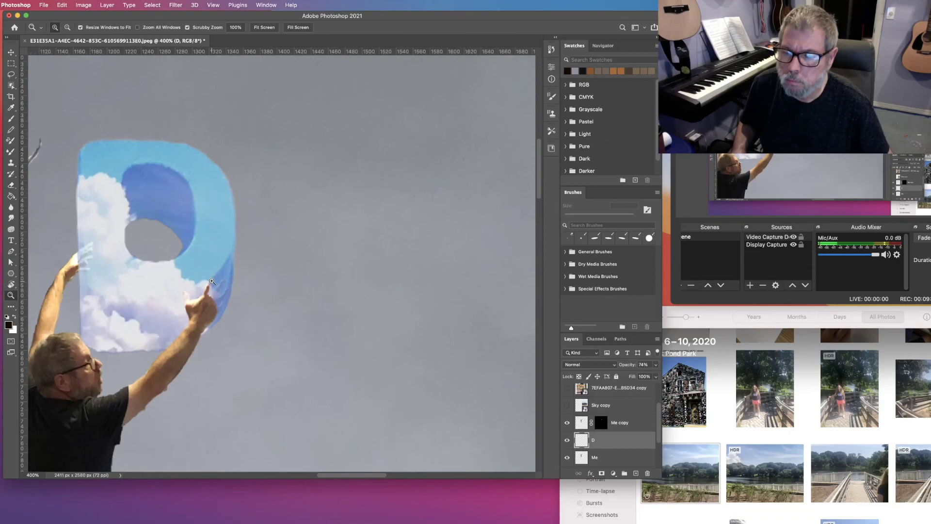
pyautogui.click(212, 281)
pyautogui.click(212, 282)
pyautogui.click(212, 281)
pyautogui.click(212, 281)
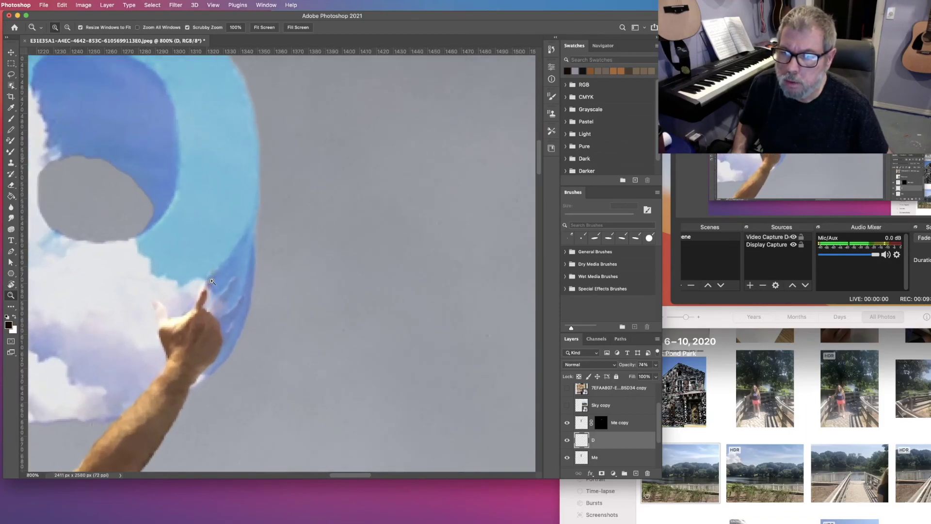
pyautogui.click(212, 281)
pyautogui.click(212, 282)
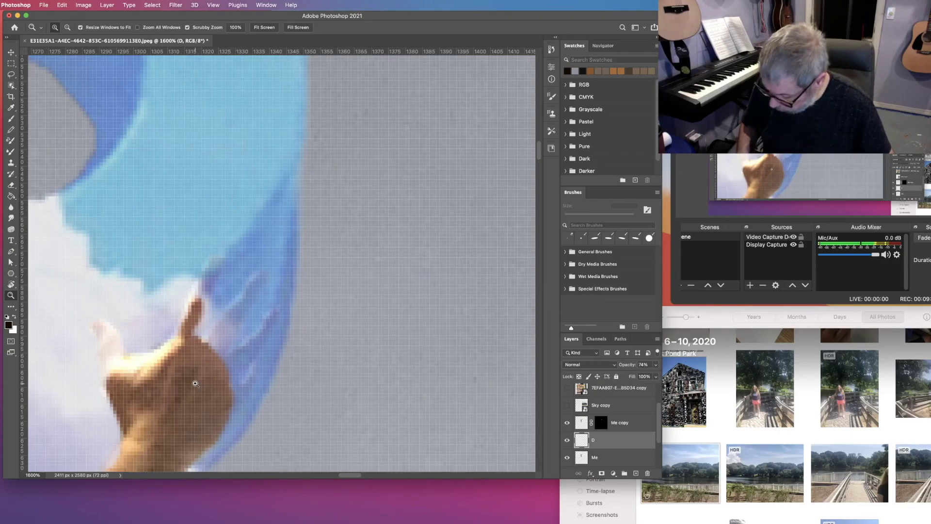
pyautogui.press('e')
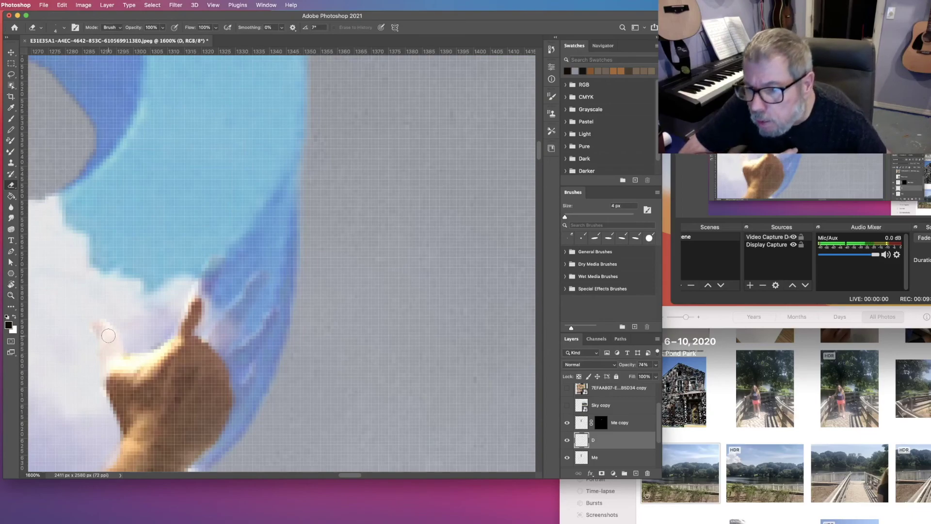
pyautogui.moveTo(114, 341); pyautogui.dragTo(118, 357)
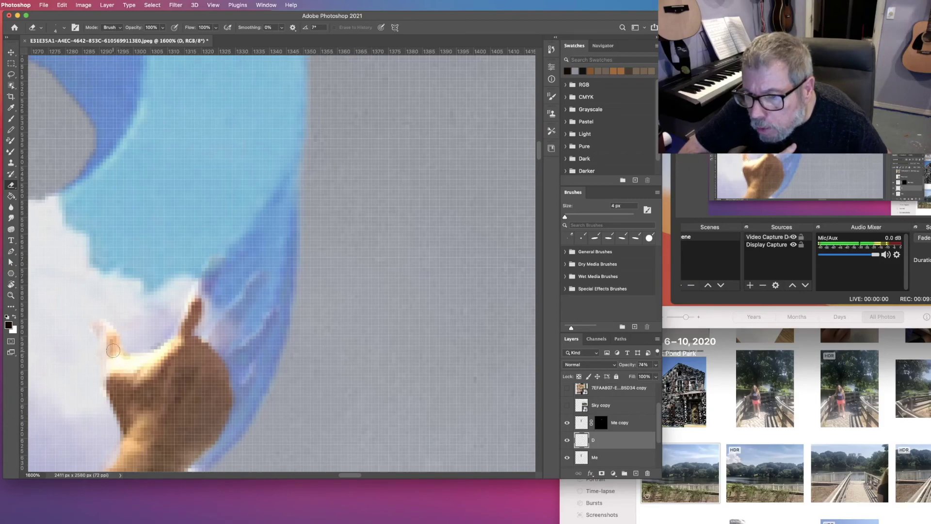
pyautogui.moveTo(109, 341); pyautogui.dragTo(116, 399)
# Erase the D layer over the hand's remaining fingers, reducing the eraser to 3 px for the fingertips.
pyautogui.moveTo(211, 266); pyautogui.dragTo(212, 347)
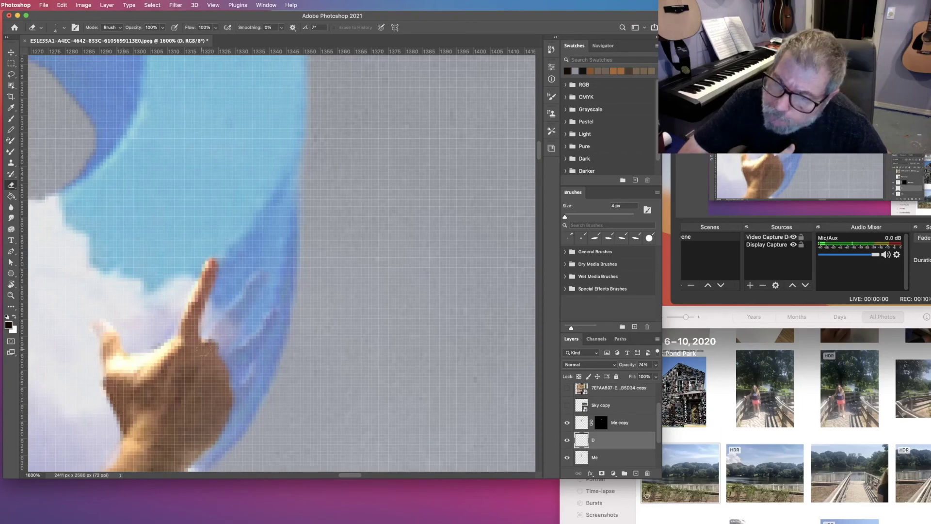
pyautogui.moveTo(238, 304); pyautogui.dragTo(218, 347)
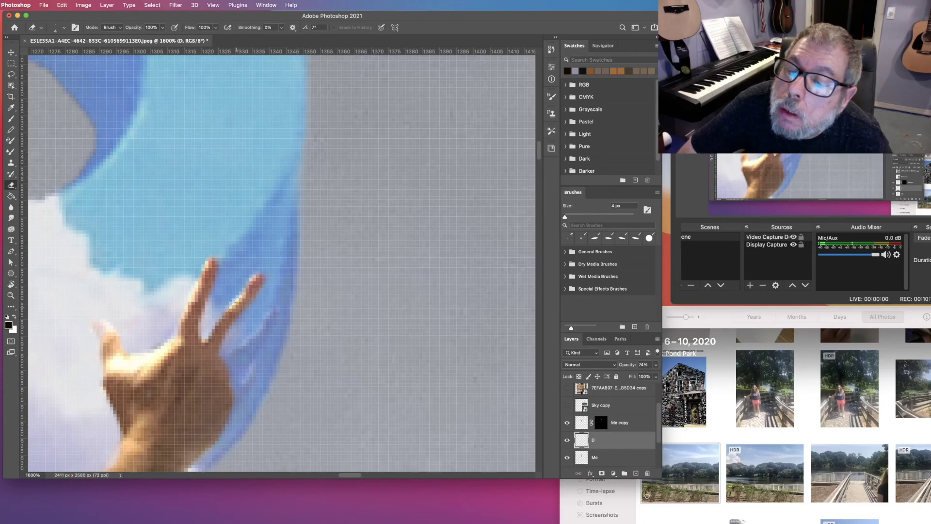
pyautogui.moveTo(249, 340); pyautogui.dragTo(235, 365)
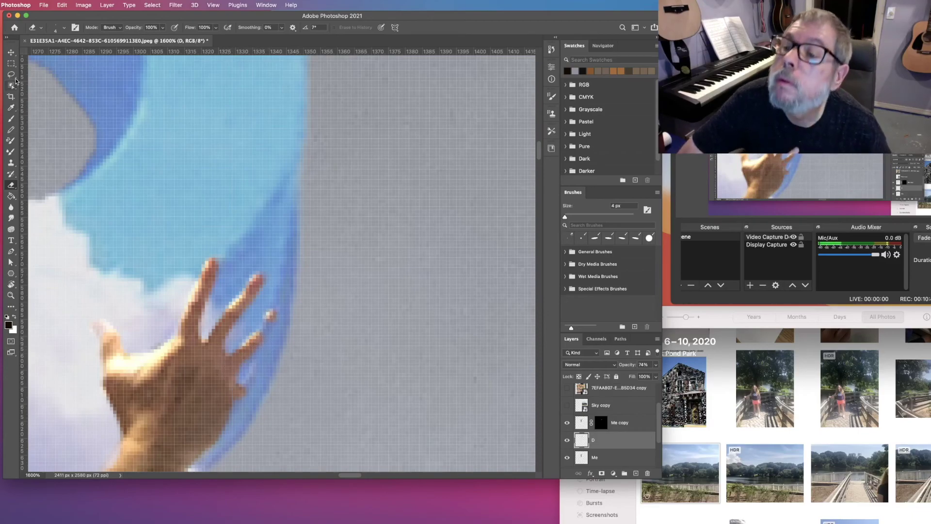
pyautogui.click(64, 28)
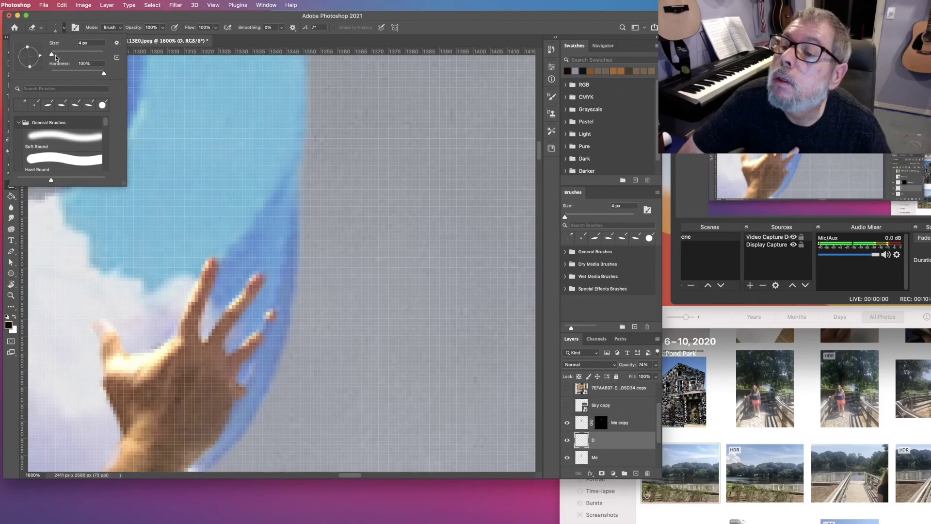
pyautogui.moveTo(51, 54); pyautogui.dragTo(51, 54)
pyautogui.press('Return')
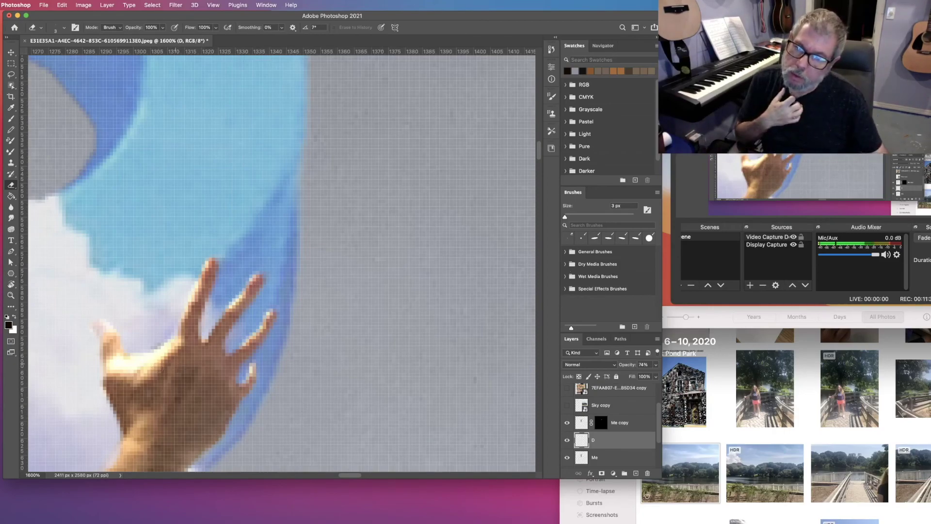
# Select the Me copy layer and check the whole composite and its layer stack.
pyautogui.hotkey('alt', ']')
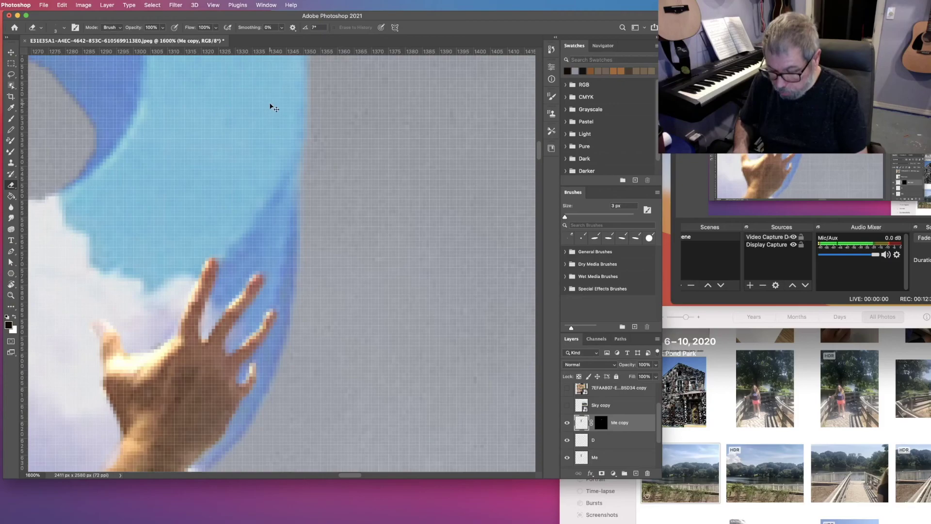
pyautogui.press('super+0')
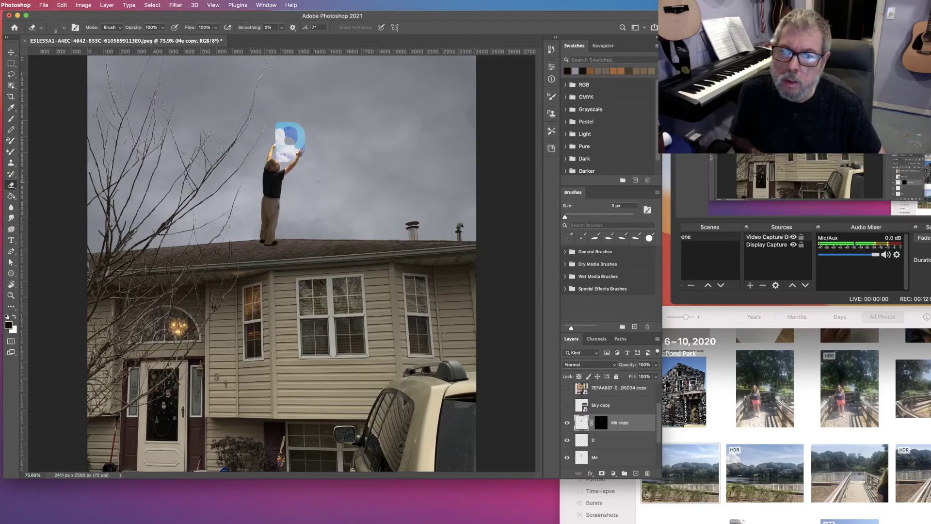
pyautogui.scroll(2, 621, 412)
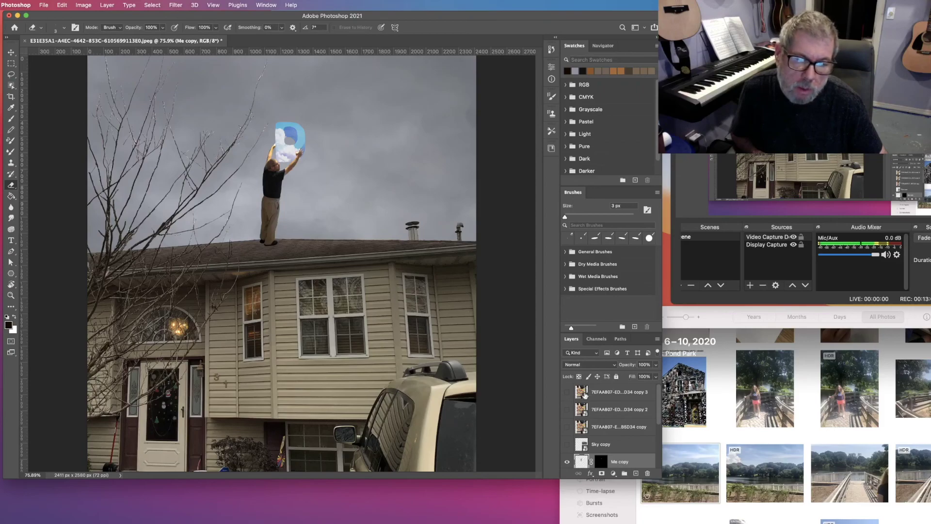
pyautogui.scroll(-2, 634, 416)
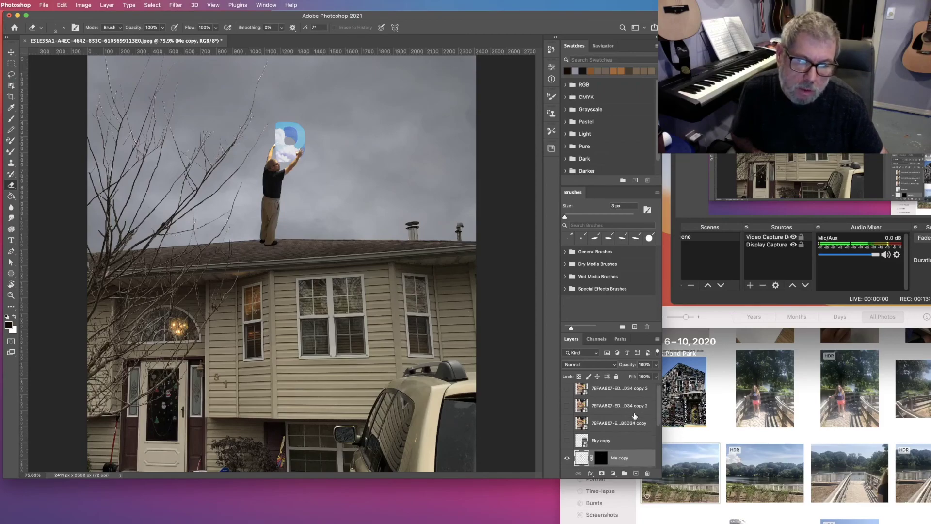
pyautogui.scroll(2, 634, 415)
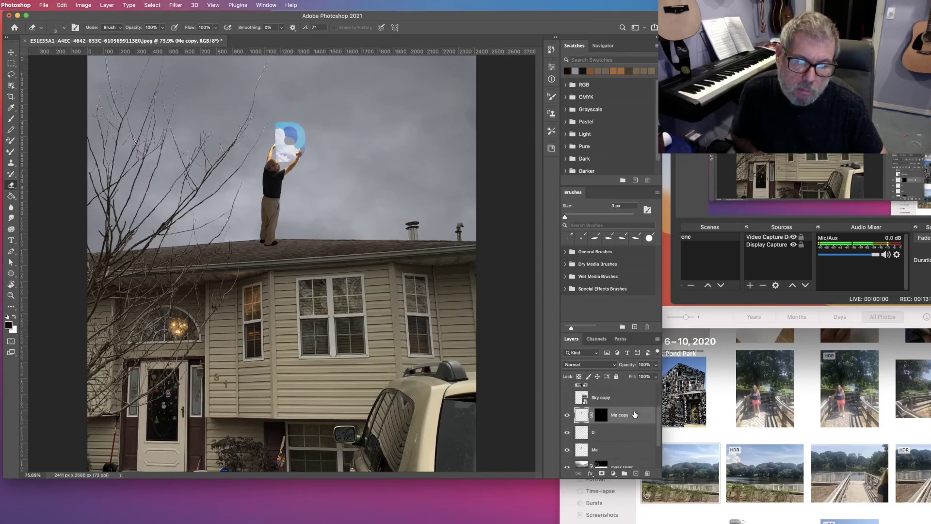
pyautogui.scroll(1, 620, 449)
# Find the alphabet puzzle board picture in the photo library and place it in the composite as the top layer.
pyautogui.scroll(-10, 826, 512)
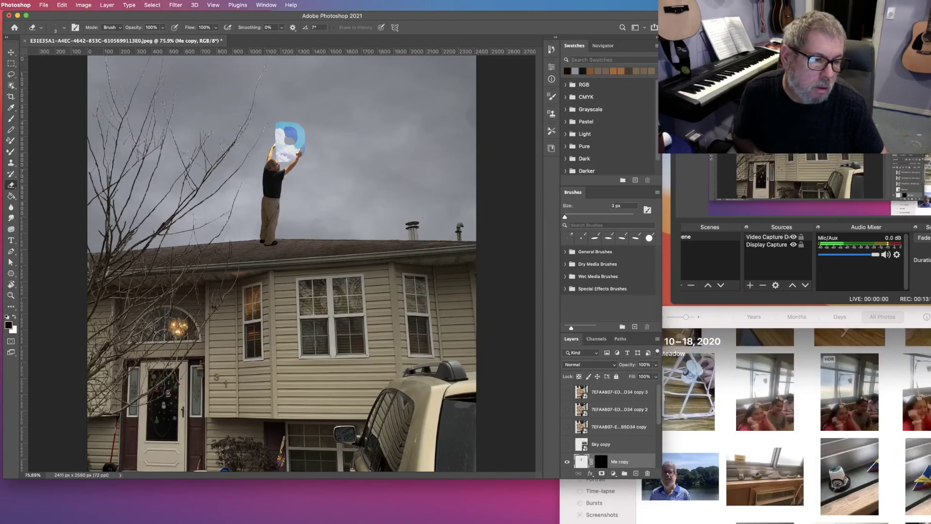
pyautogui.scroll(-15, 796, 422)
pyautogui.scroll(-15, 795, 422)
pyautogui.scroll(-15, 844, 467)
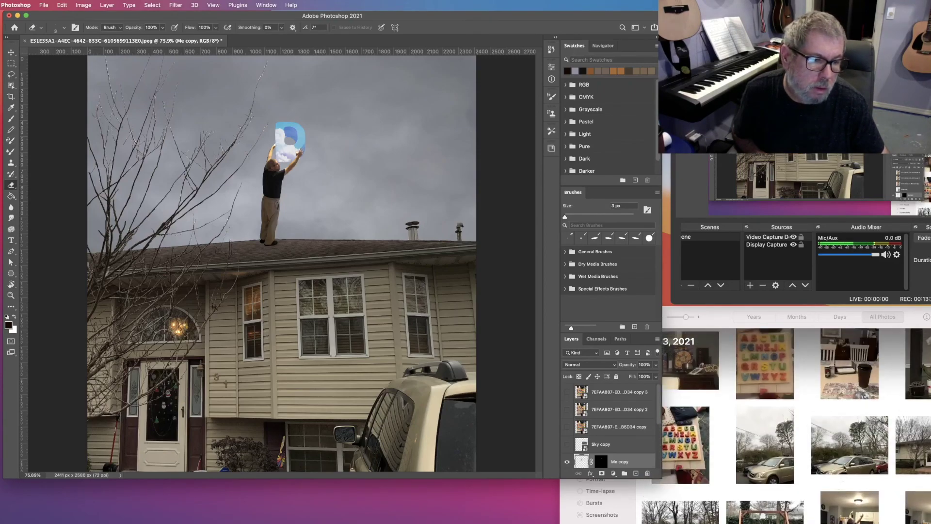
pyautogui.scroll(2, 844, 467)
pyautogui.click(843, 467)
pyautogui.moveTo(765, 399); pyautogui.dragTo(291, 276)
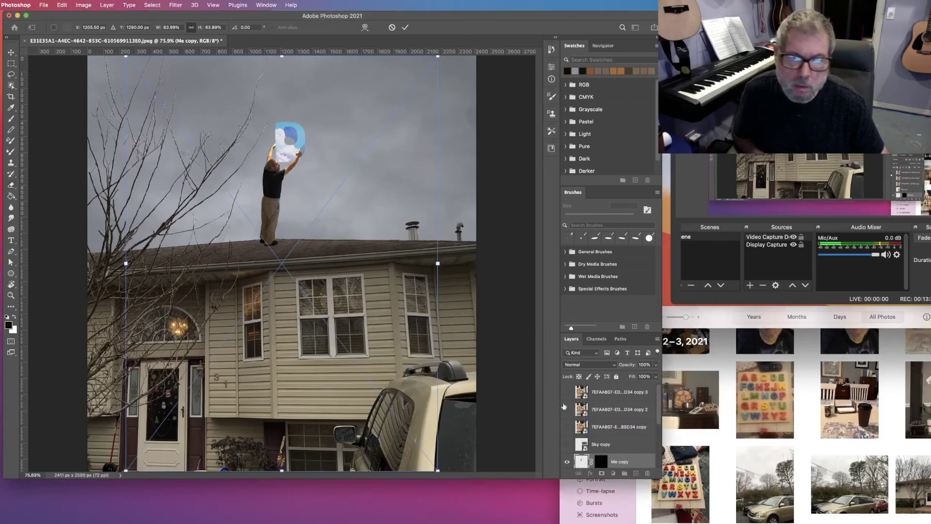
pyautogui.moveTo(615, 462); pyautogui.dragTo(616, 400)
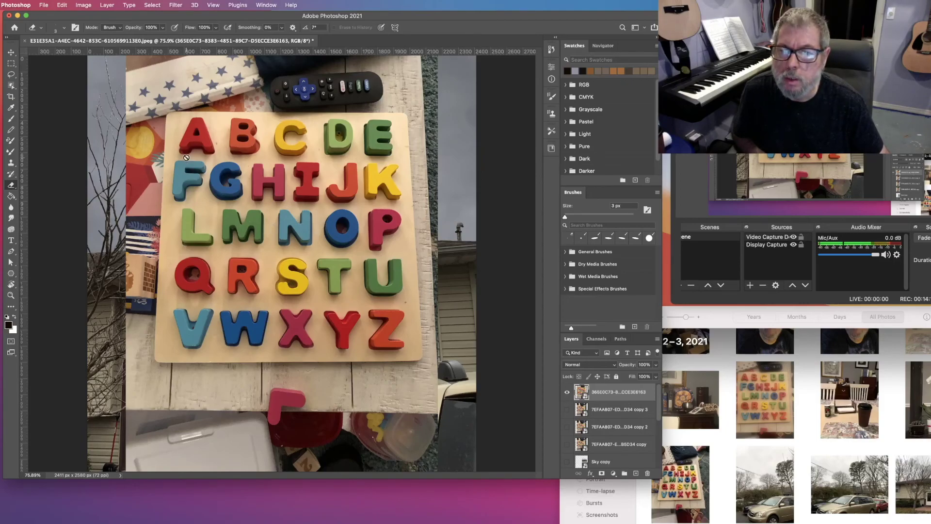
# Select the letters A, B and C on the puzzle board with the Object Selection tool.
pyautogui.click(11, 86)
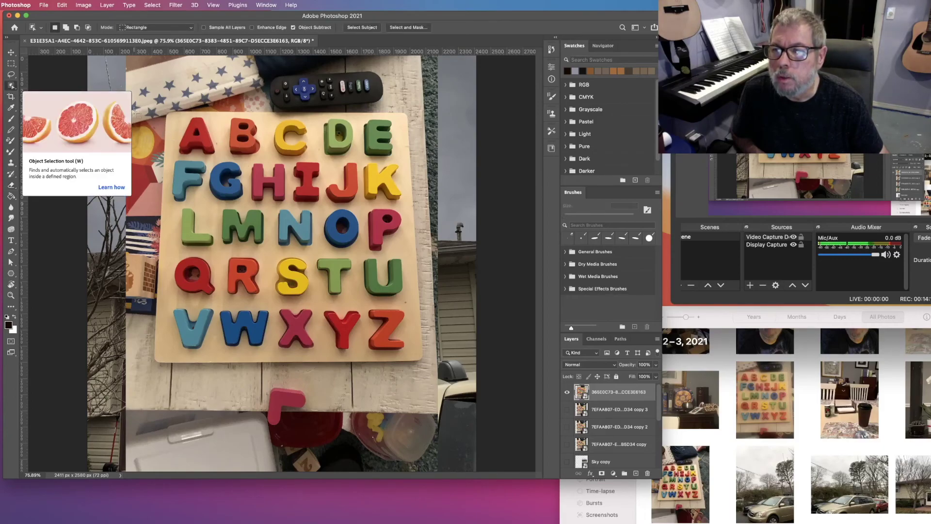
pyautogui.moveTo(174, 118); pyautogui.dragTo(314, 156)
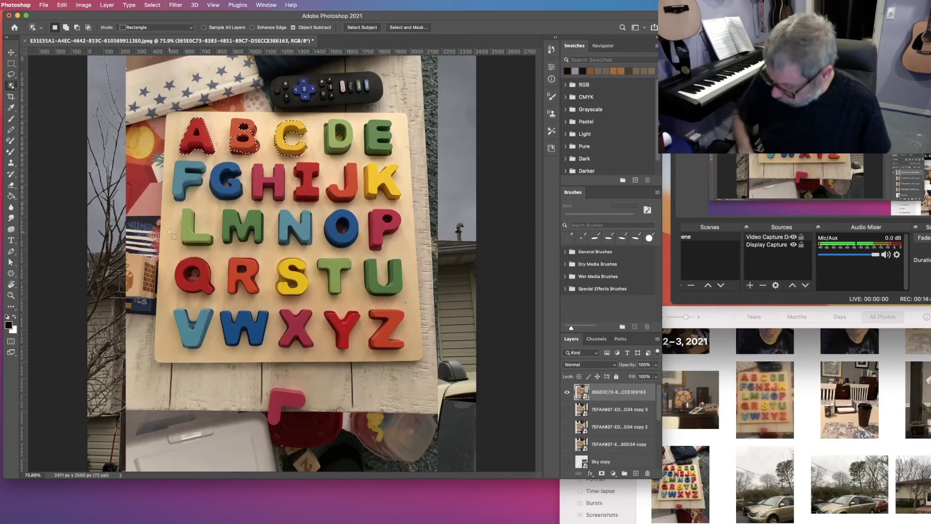
# With the Lasso, subtract the shaded lower side of the A and its inner hole from the selection.
pyautogui.press('z')
pyautogui.moveTo(222, 208); pyautogui.dragTo(236, 214)
pyautogui.scroll(1, 236, 214)
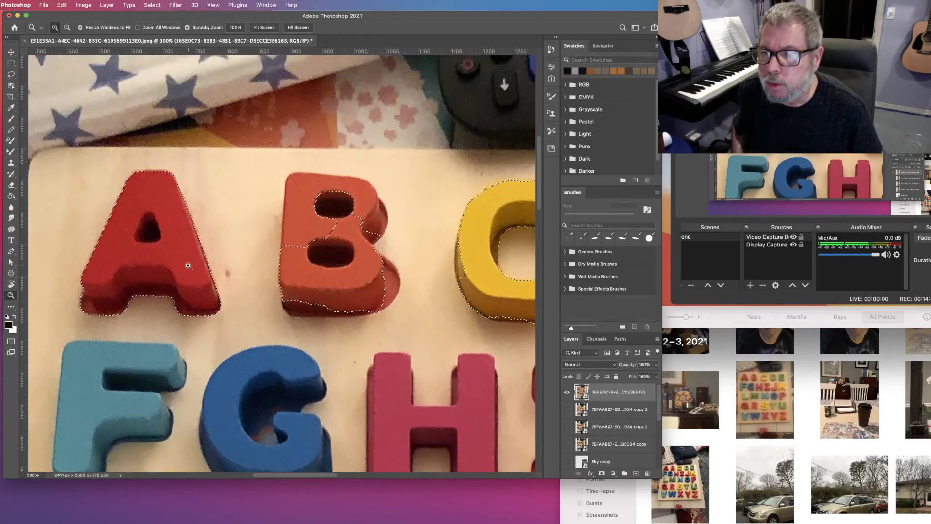
pyautogui.click(11, 73)
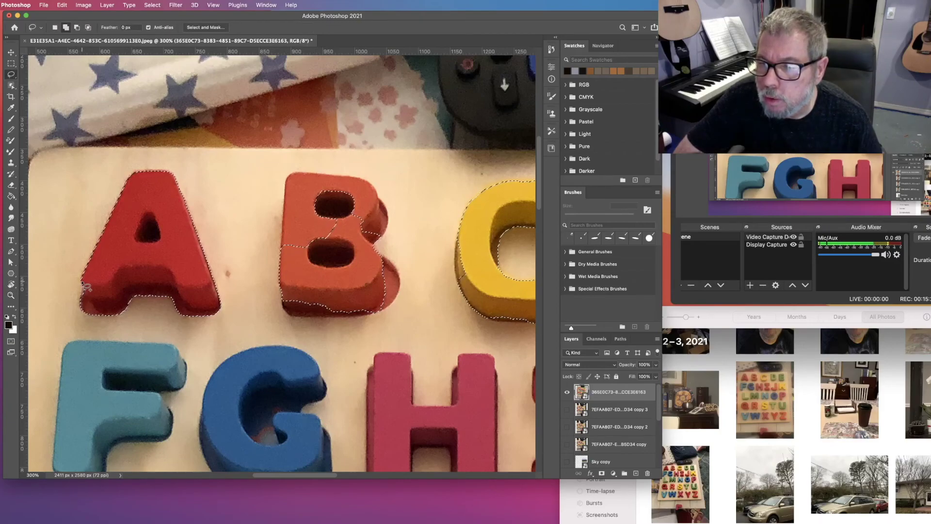
pyautogui.moveTo(85, 287)
pyautogui.mouseDown()
pyautogui.moveTo(115, 279)
pyautogui.moveTo(121, 267)
pyautogui.moveTo(237, 284)
pyautogui.mouseUp()
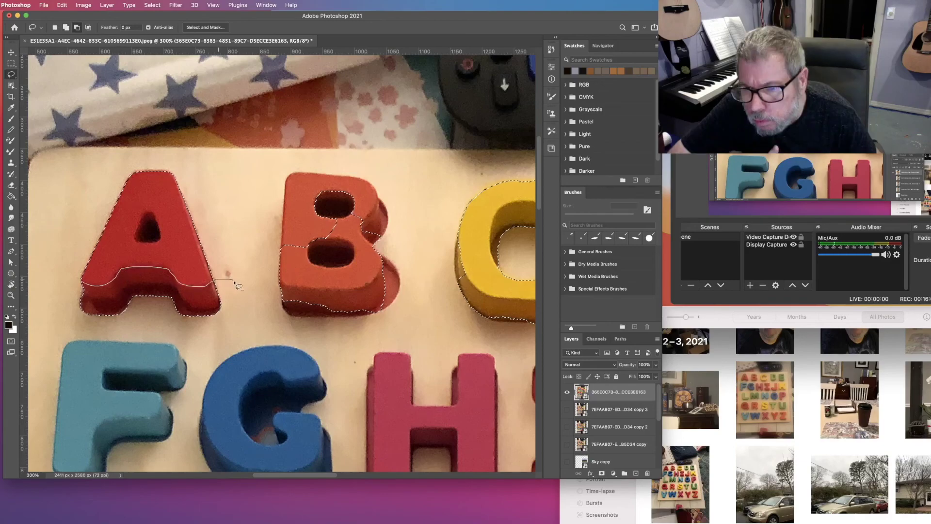
pyautogui.moveTo(231, 338); pyautogui.dragTo(94, 320)
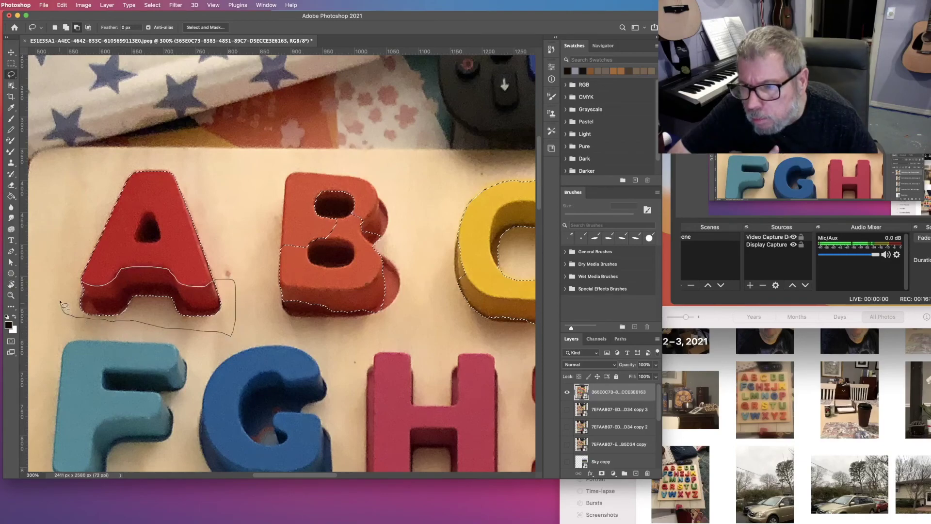
pyautogui.moveTo(81, 286); pyautogui.dragTo(65, 306)
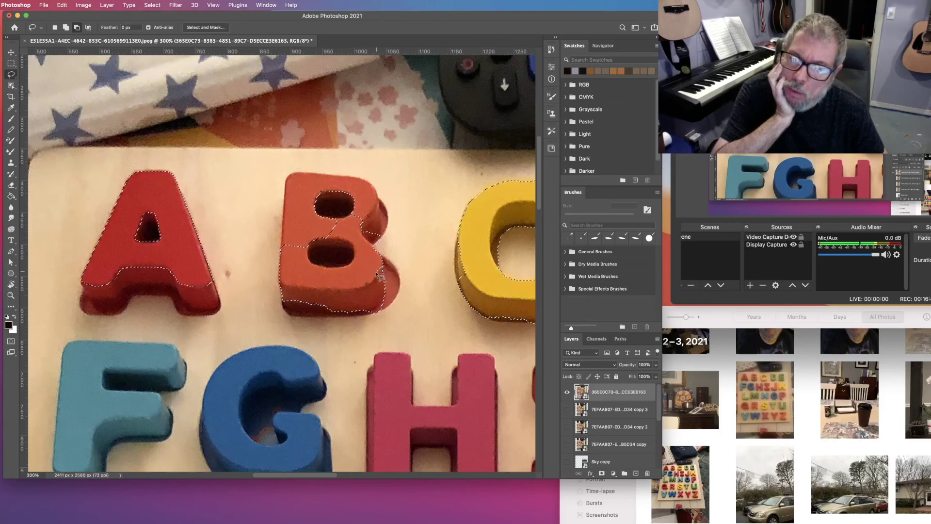
# Refine the B's selection to its flat front face, subtracting the shaded sides and adding the missing parts.
pyautogui.moveTo(384, 282)
pyautogui.mouseDown()
pyautogui.moveTo(273, 284)
pyautogui.moveTo(403, 297)
pyautogui.mouseUp()
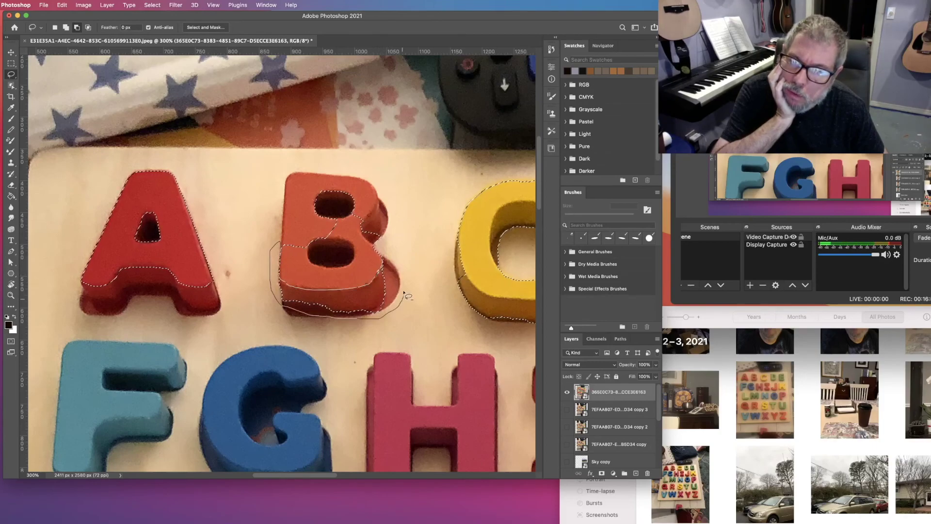
pyautogui.moveTo(389, 266); pyautogui.dragTo(388, 261)
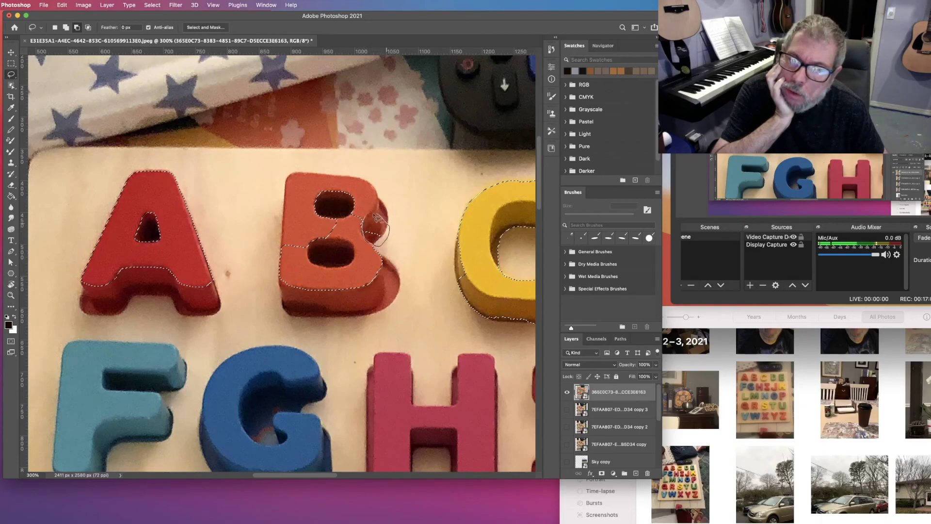
pyautogui.moveTo(379, 218); pyautogui.dragTo(369, 227)
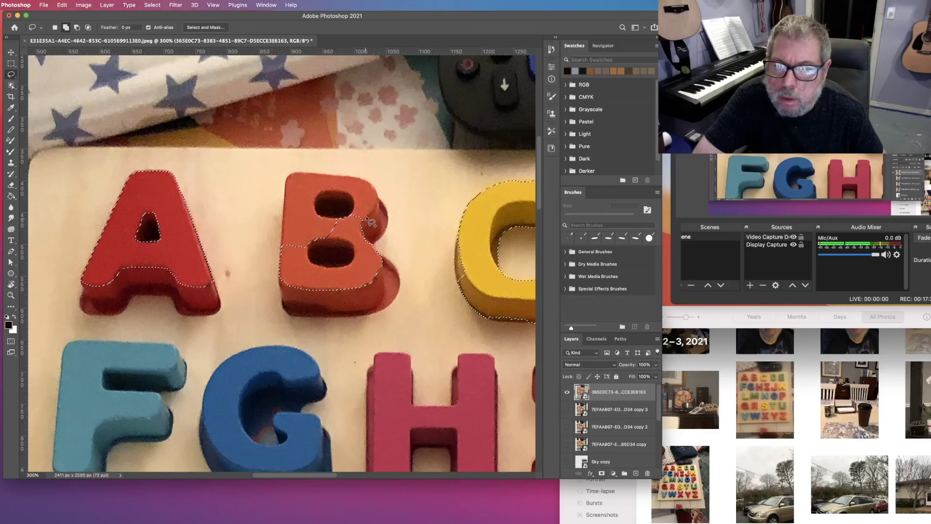
pyautogui.moveTo(381, 212); pyautogui.dragTo(344, 234)
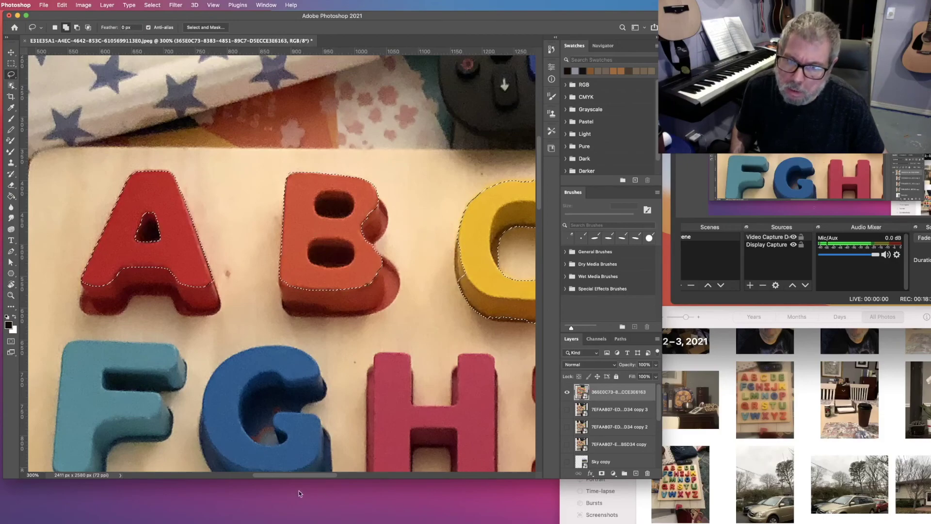
# Add the tip of the C's lower arm to the selection and subtract the letter's shaded sides.
pyautogui.moveTo(278, 476); pyautogui.dragTo(316, 476)
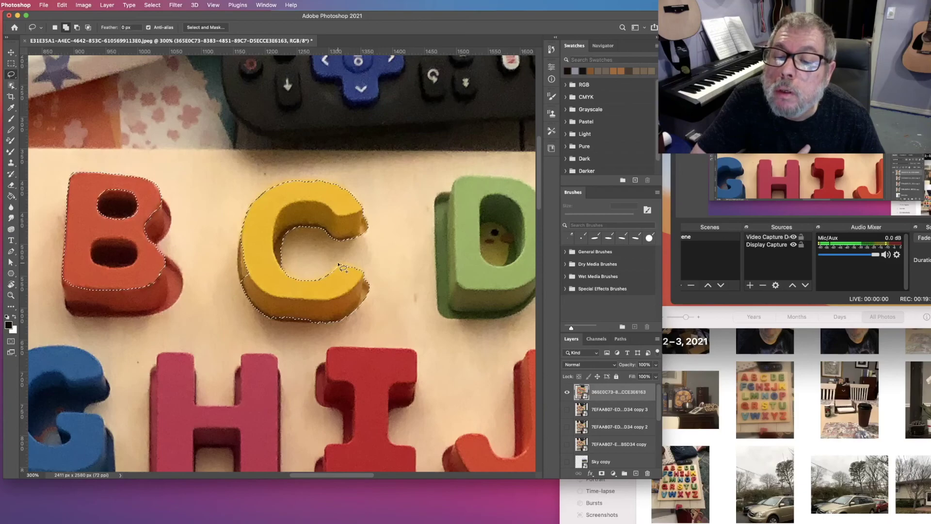
pyautogui.moveTo(340, 265)
pyautogui.mouseDown()
pyautogui.moveTo(315, 276)
pyautogui.moveTo(280, 275)
pyautogui.moveTo(311, 282)
pyautogui.moveTo(358, 274)
pyautogui.mouseUp()
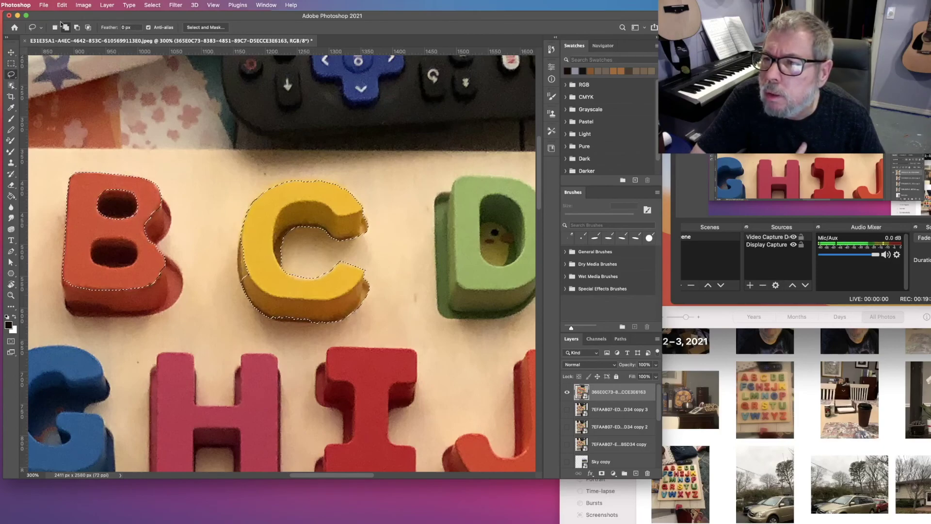
pyautogui.click(76, 28)
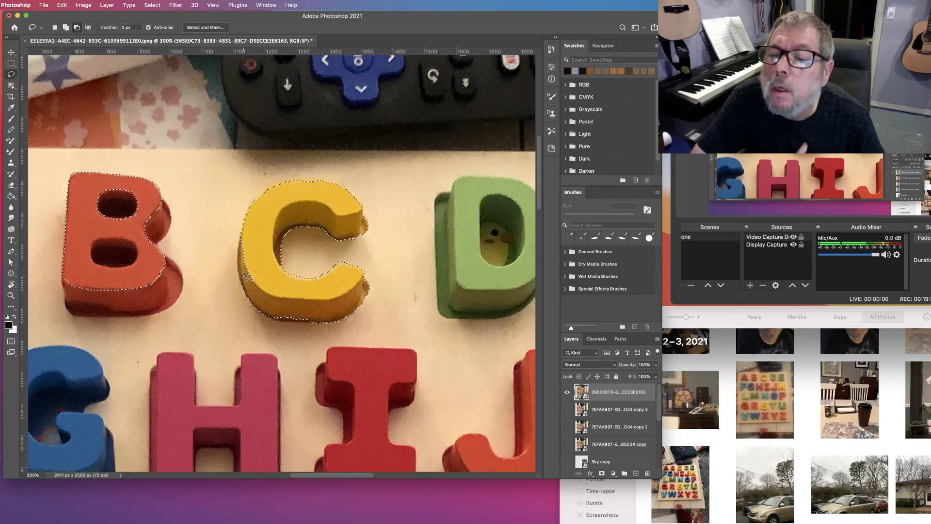
pyautogui.moveTo(251, 281)
pyautogui.mouseDown()
pyautogui.moveTo(286, 297)
pyautogui.moveTo(368, 285)
pyautogui.mouseUp()
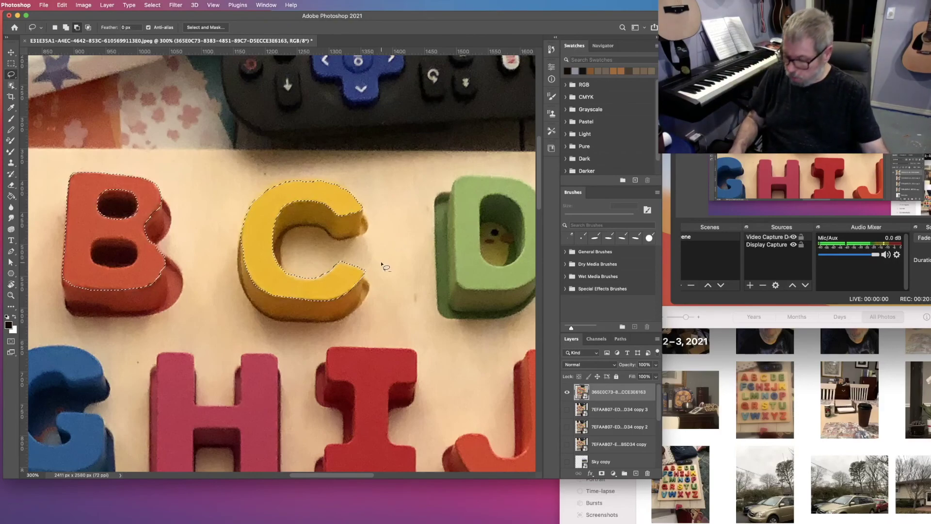
# Rasterize the puzzle photo layer and delete everything outside the A, B and C by inverting the selection.
pyautogui.press('super+0')
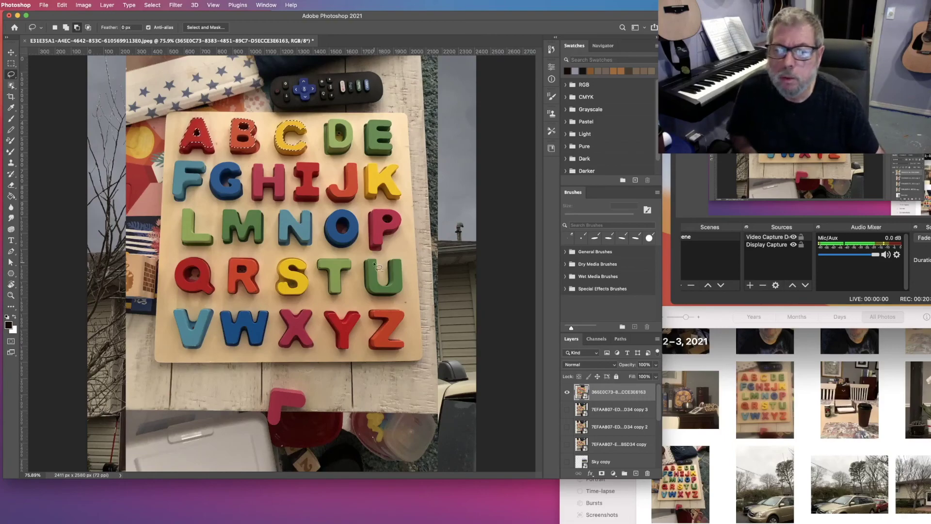
pyautogui.rightClick(635, 399)
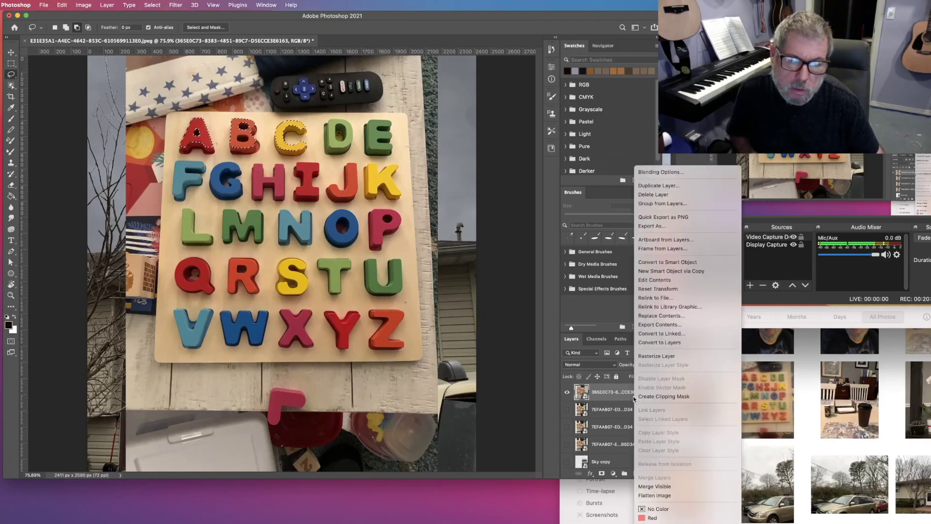
pyautogui.click(107, 8)
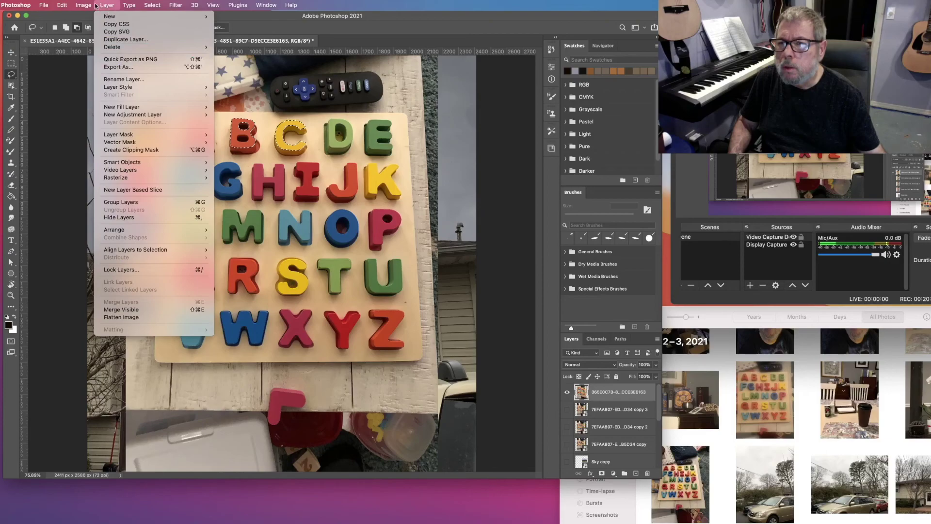
pyautogui.moveTo(149, 4)
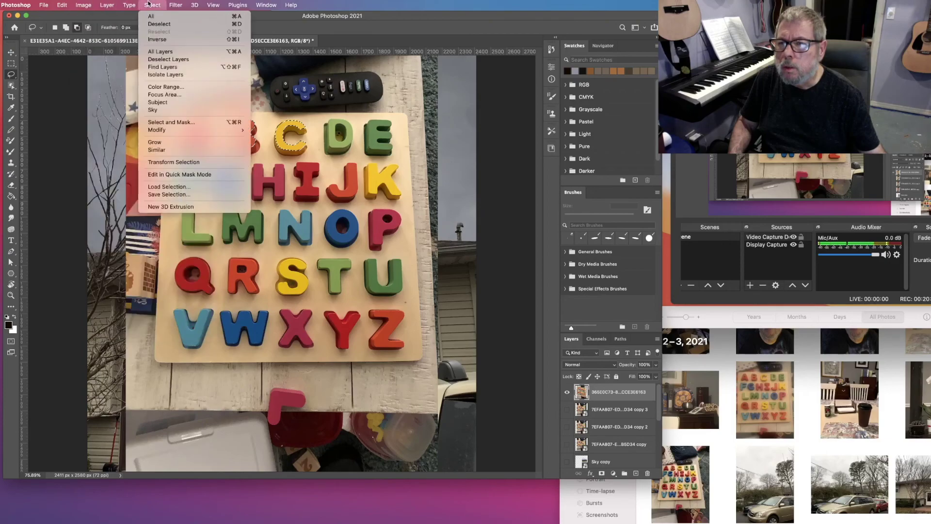
pyautogui.click(167, 39)
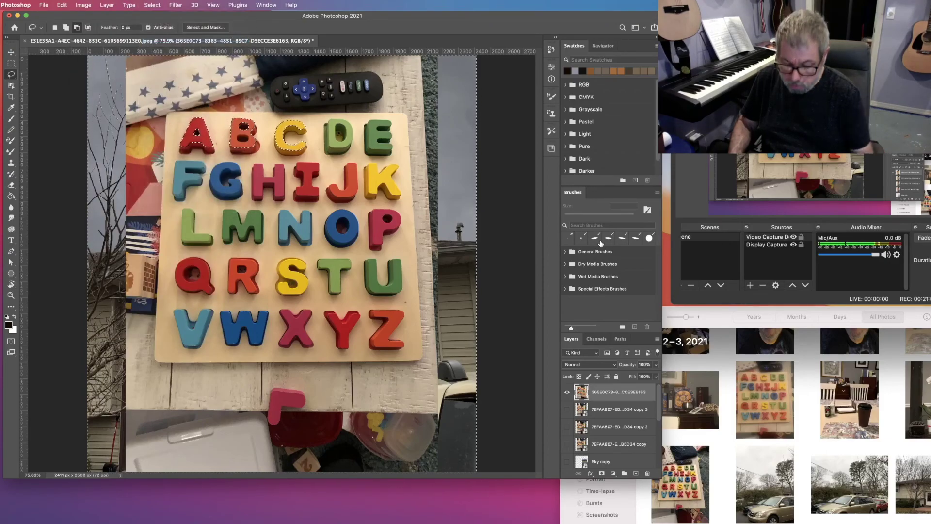
pyautogui.press('Delete')
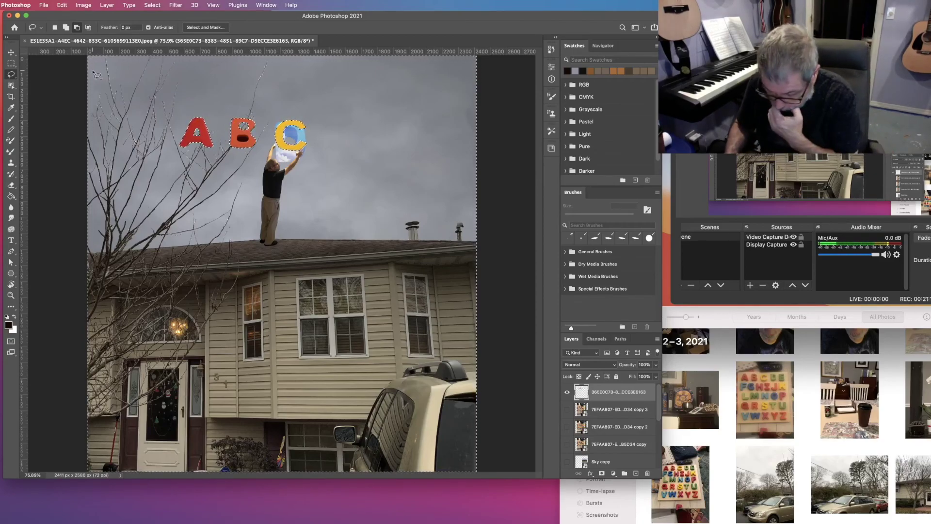
# Deselect and move the A, B and C into the open sky on the far side of the held D, above the roof vents.
pyautogui.press('super+d')
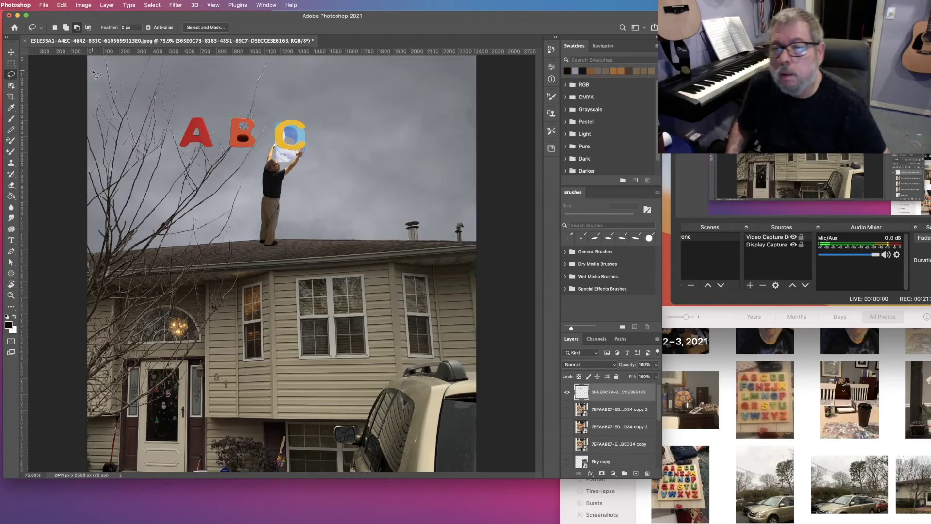
pyautogui.click(13, 52)
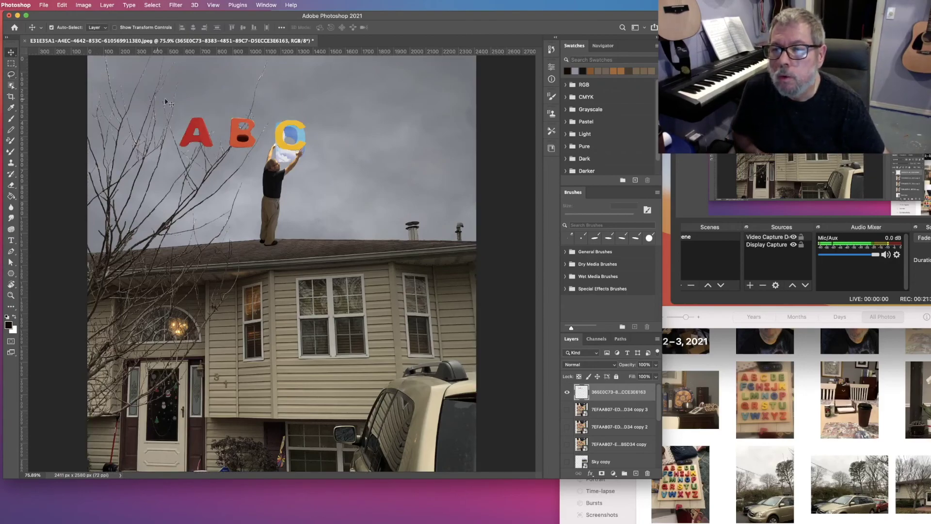
pyautogui.moveTo(236, 139); pyautogui.dragTo(390, 125)
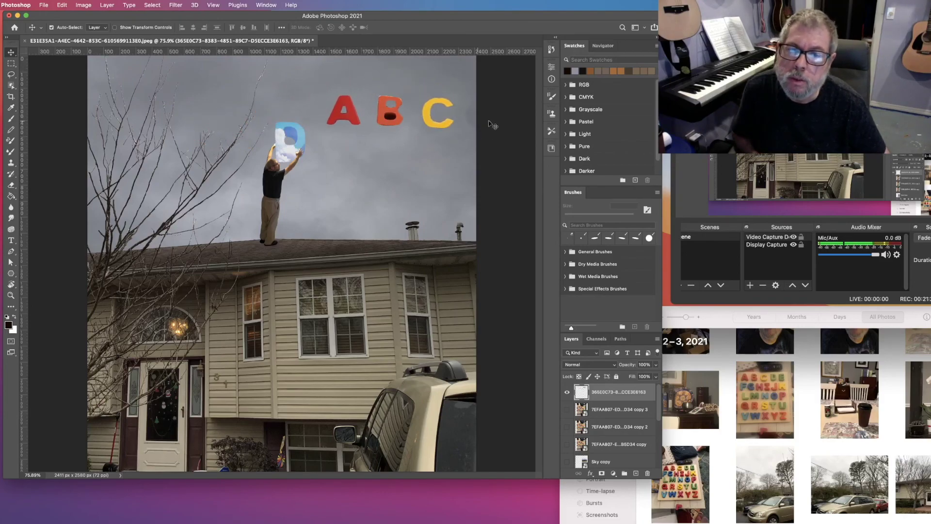
# Lasso the dark area in the B's lower hole, delete it and deselect.
pyautogui.press('z')
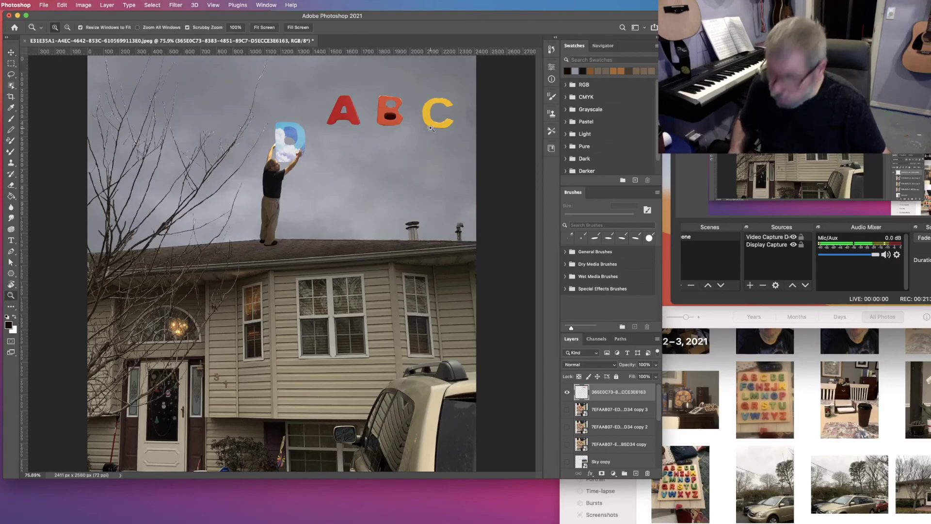
pyautogui.moveTo(432, 131); pyautogui.dragTo(465, 130)
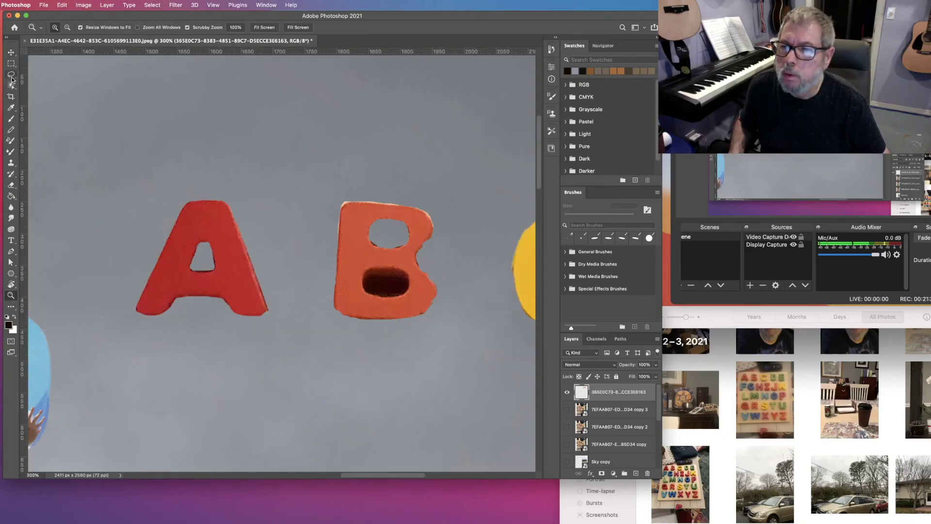
pyautogui.click(12, 76)
pyautogui.moveTo(406, 273)
pyautogui.mouseDown()
pyautogui.moveTo(367, 270)
pyautogui.moveTo(363, 279)
pyautogui.moveTo(385, 291)
pyautogui.mouseUp()
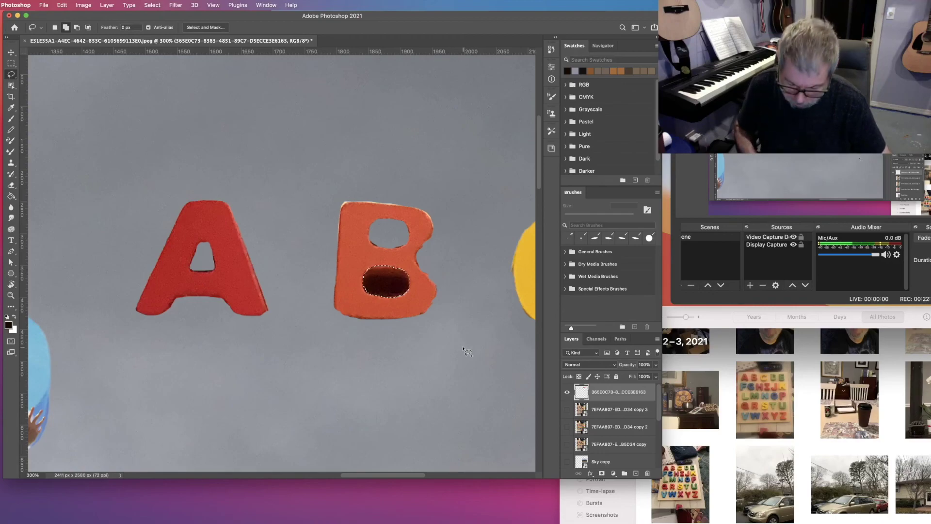
pyautogui.press('Delete')
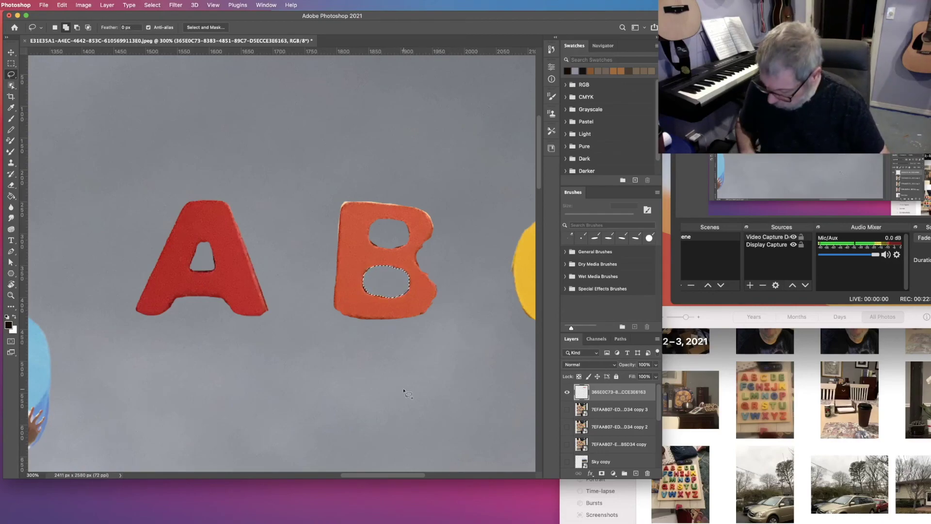
pyautogui.press('super+minus')
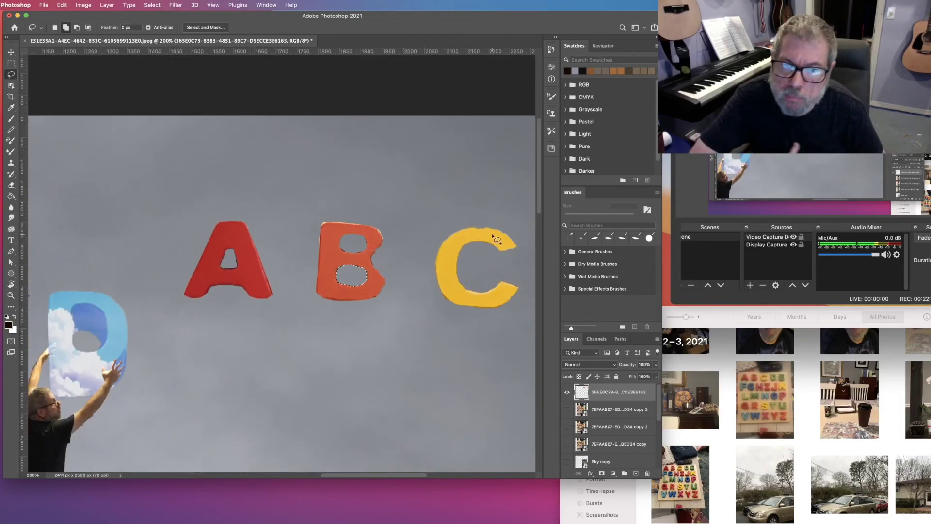
pyautogui.press('super+d')
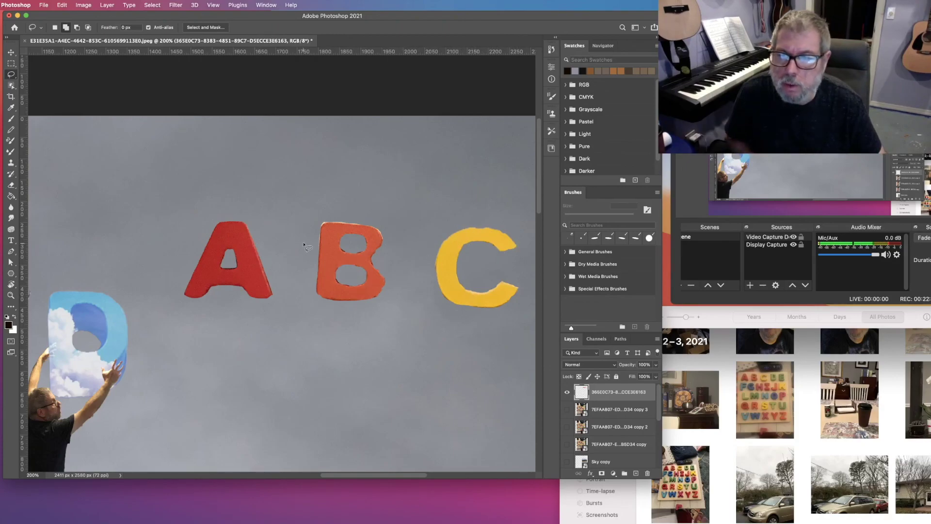
# Move the Sky copy layer above the cut-out letters' layer and rename the letters' layer ABC.
pyautogui.click(612, 460)
pyautogui.moveTo(617, 461); pyautogui.dragTo(621, 389)
pyautogui.doubleClick(607, 412)
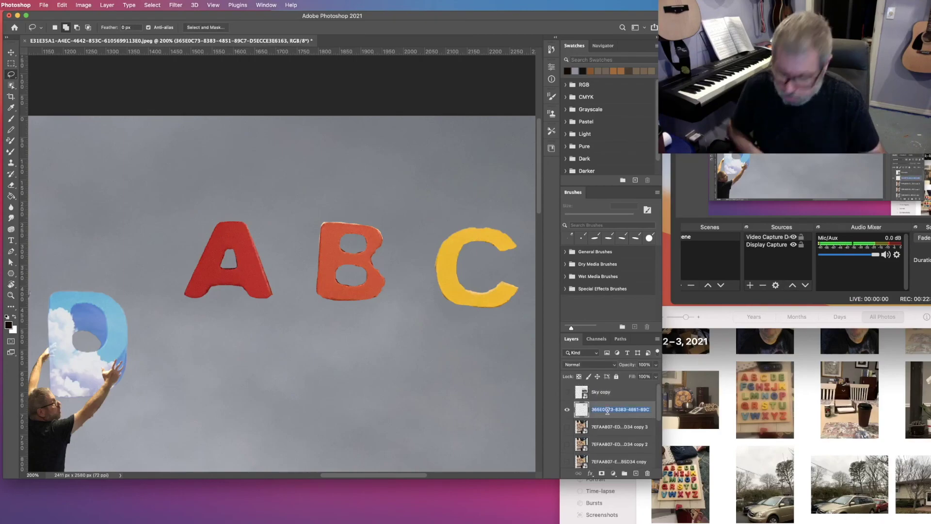
pyautogui.write('ABC')
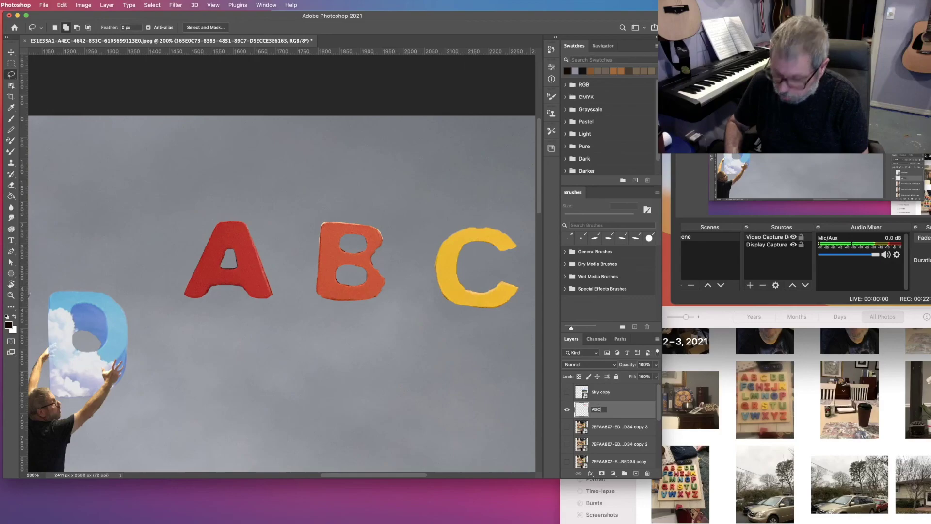
pyautogui.press('Return')
# Show the Sky copy layer, clear the selection, and position its sky over the A, B and C at 100% opacity.
pyautogui.click(633, 393)
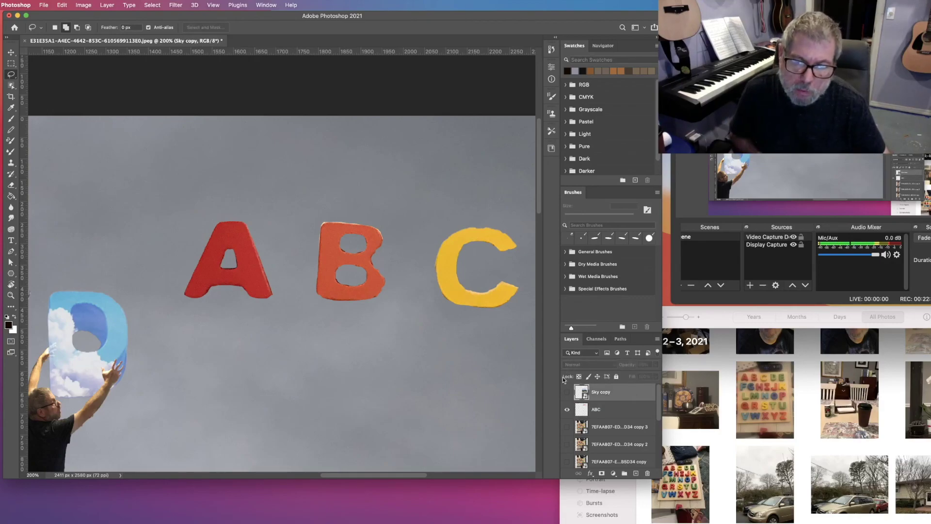
pyautogui.click(566, 391)
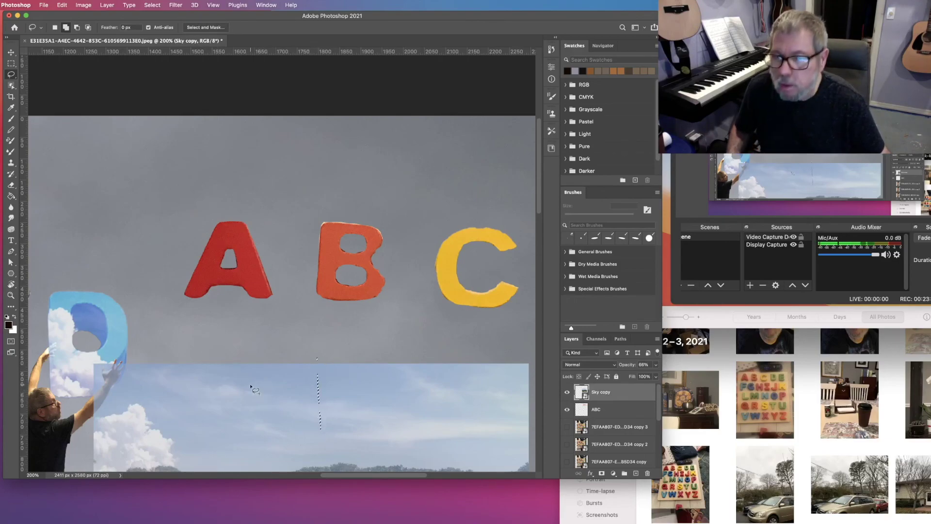
pyautogui.click(153, 6)
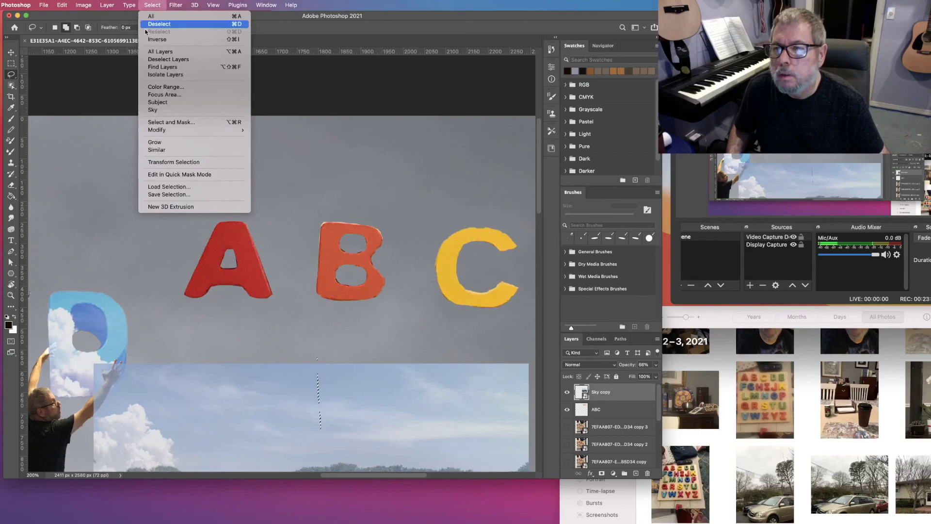
pyautogui.click(150, 24)
pyautogui.click(11, 54)
pyautogui.moveTo(326, 376); pyautogui.dragTo(324, 227)
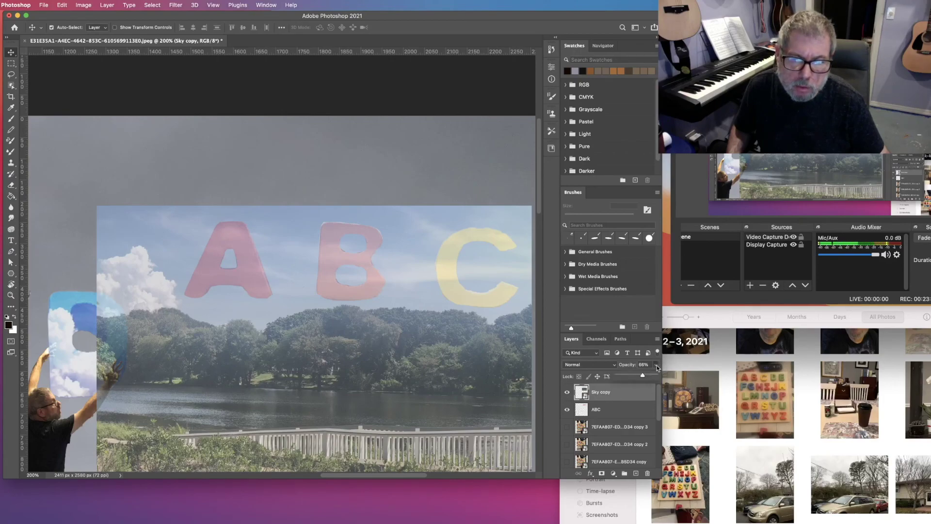
pyautogui.moveTo(647, 377); pyautogui.dragTo(657, 378)
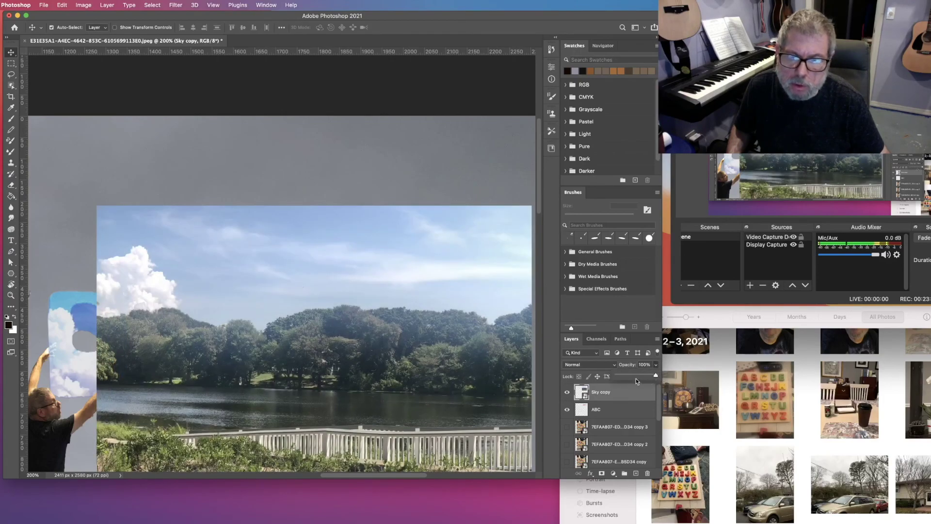
# Hide the Sky copy layer and desaturate the ABC layer.
pyautogui.click(566, 393)
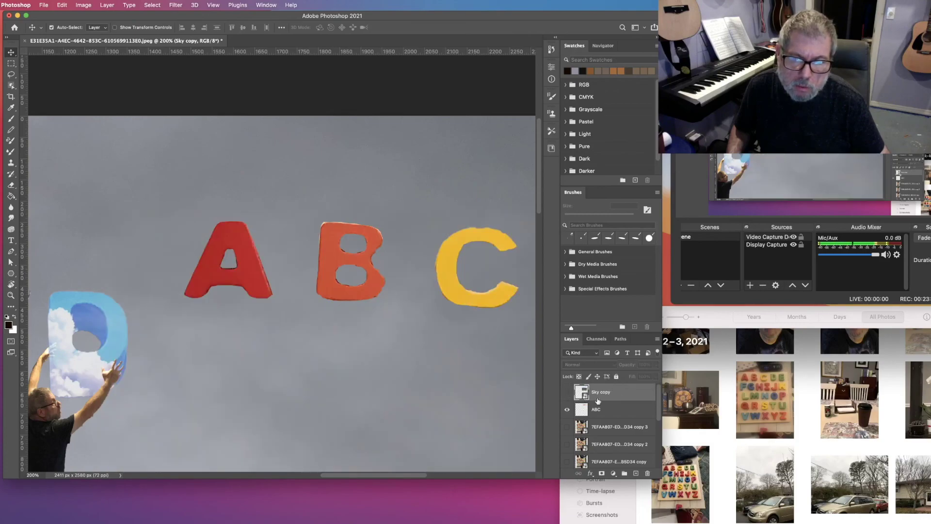
pyautogui.click(626, 414)
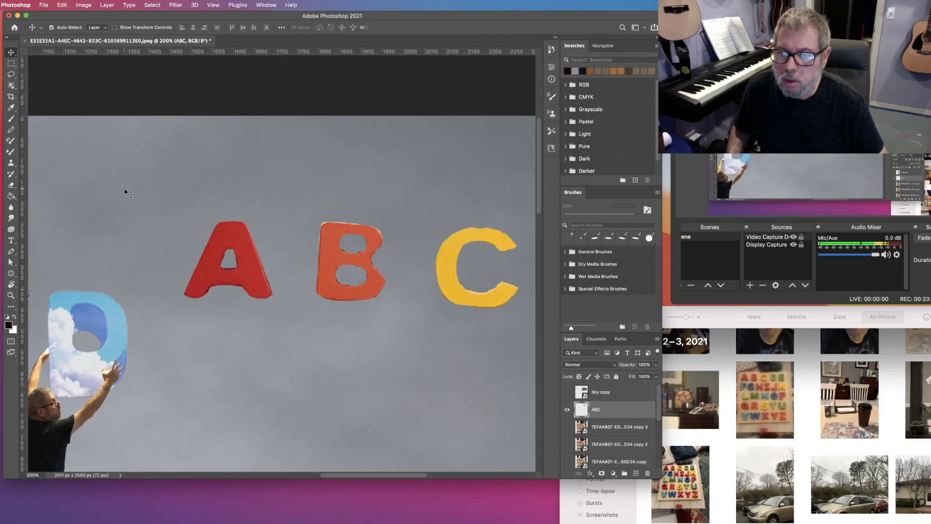
pyautogui.click(83, 5)
pyautogui.moveTo(96, 29)
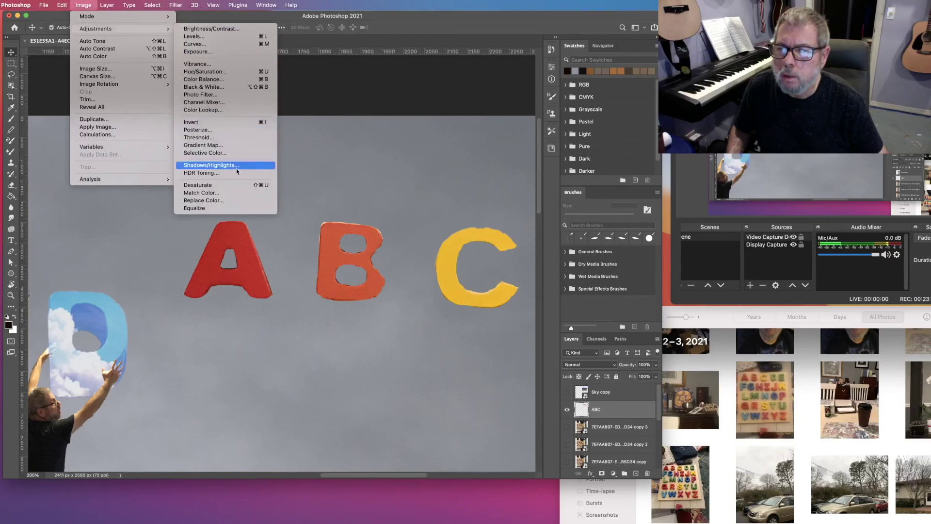
pyautogui.click(243, 185)
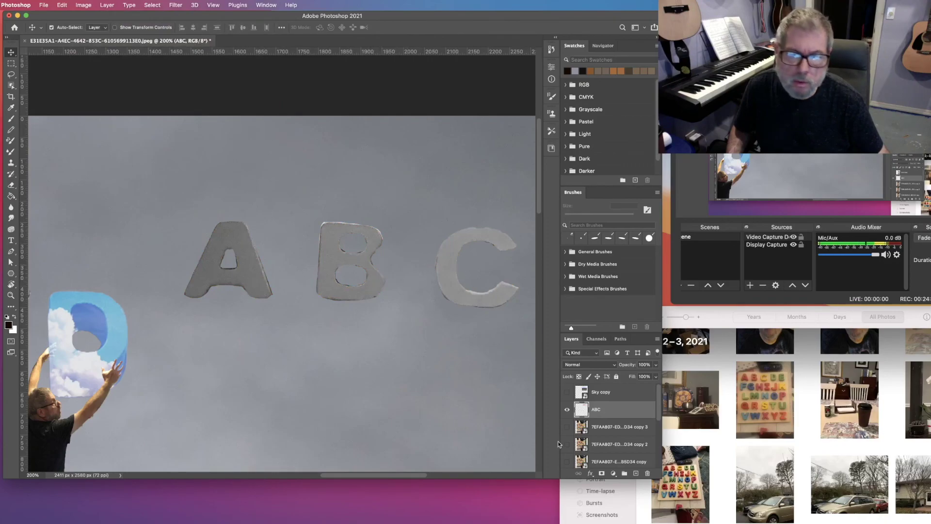
# Show the Sky copy layer again and load the ABC layer's pixels as a selection.
pyautogui.click(567, 393)
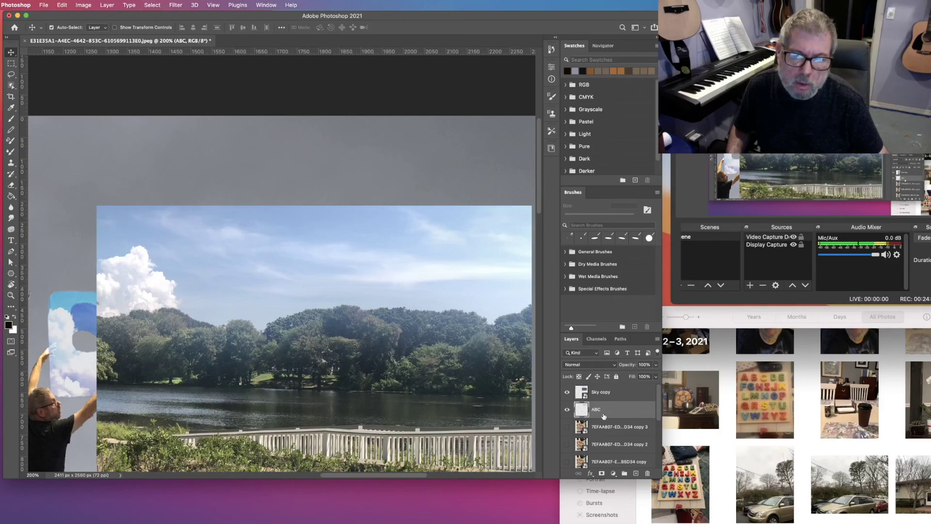
pyautogui.rightClick(582, 412)
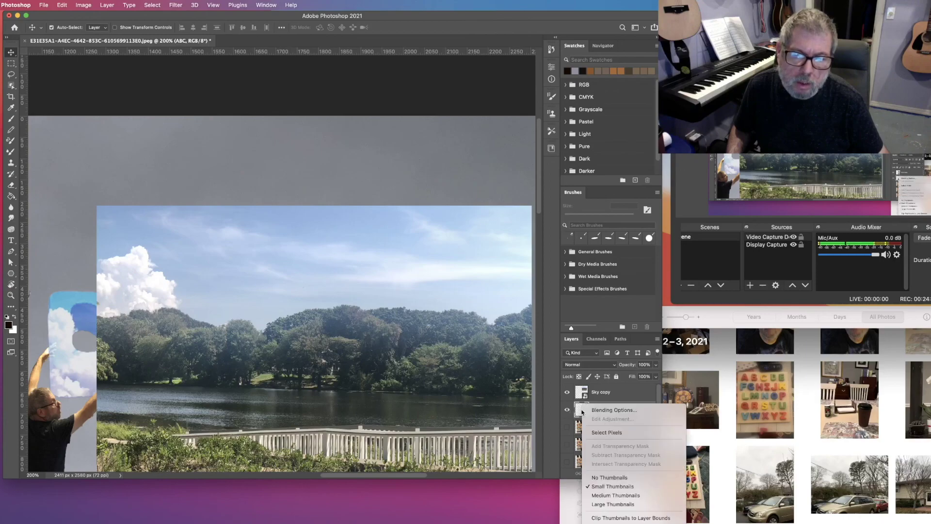
pyautogui.click(603, 437)
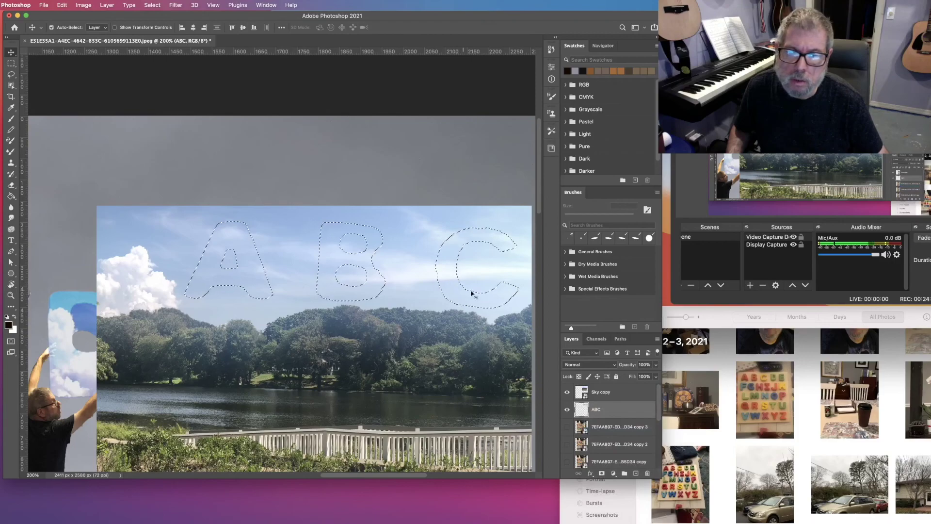
# Rasterize the Sky copy layer, invert the selection and delete the photo outside the letter shapes.
pyautogui.click(634, 397)
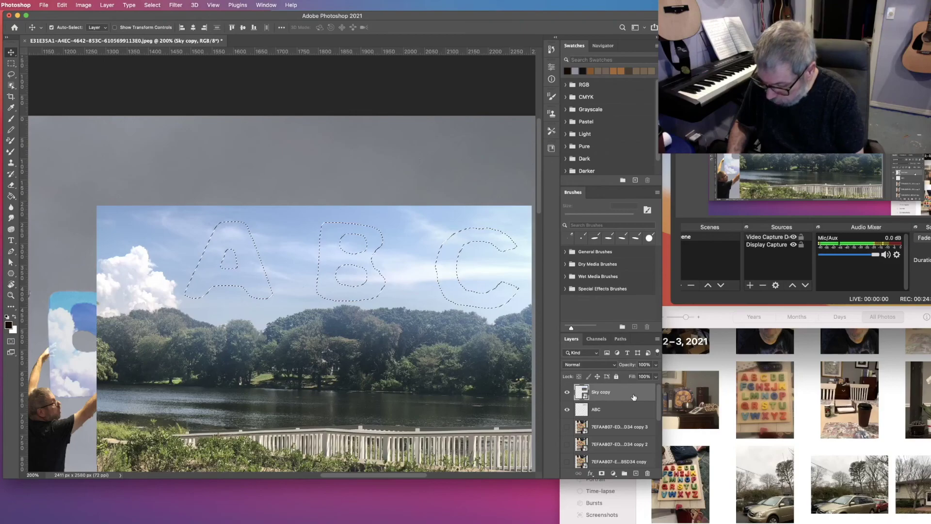
pyautogui.press('i')
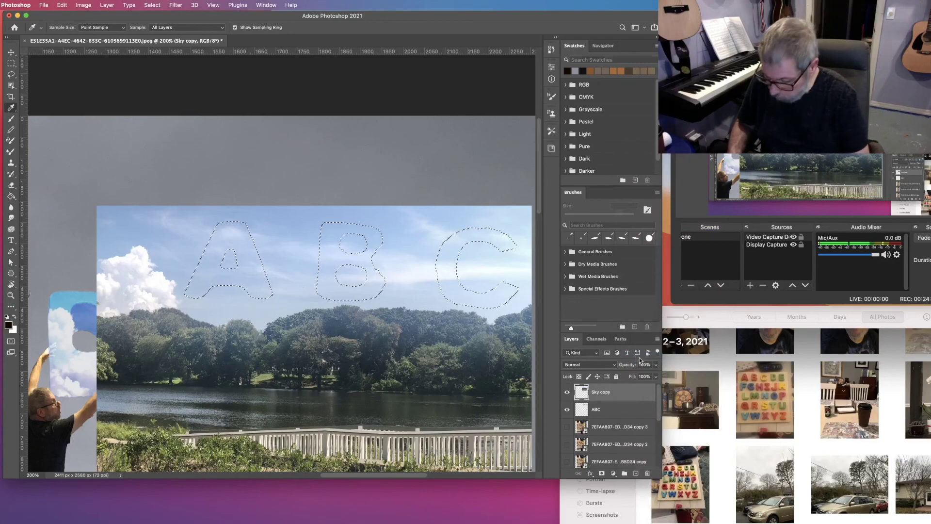
pyautogui.press('super+shift+i')
pyautogui.press('v')
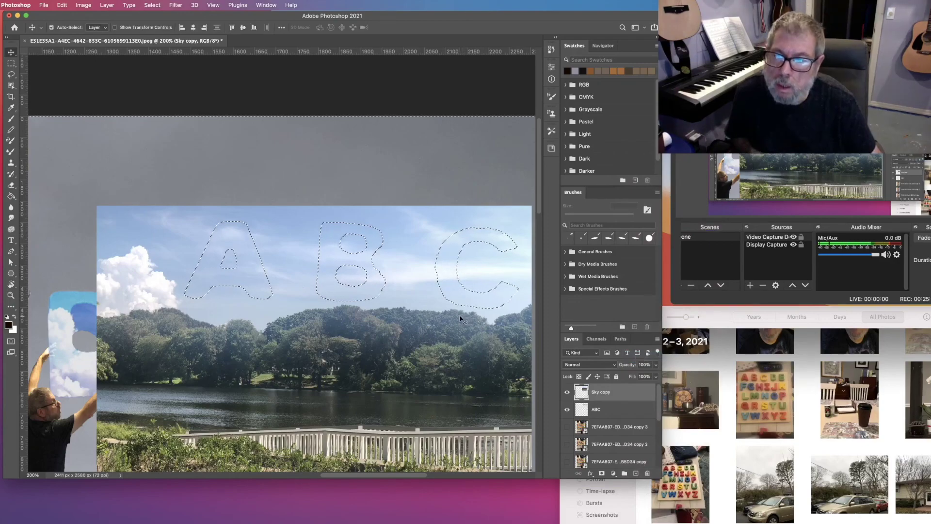
pyautogui.press('Delete')
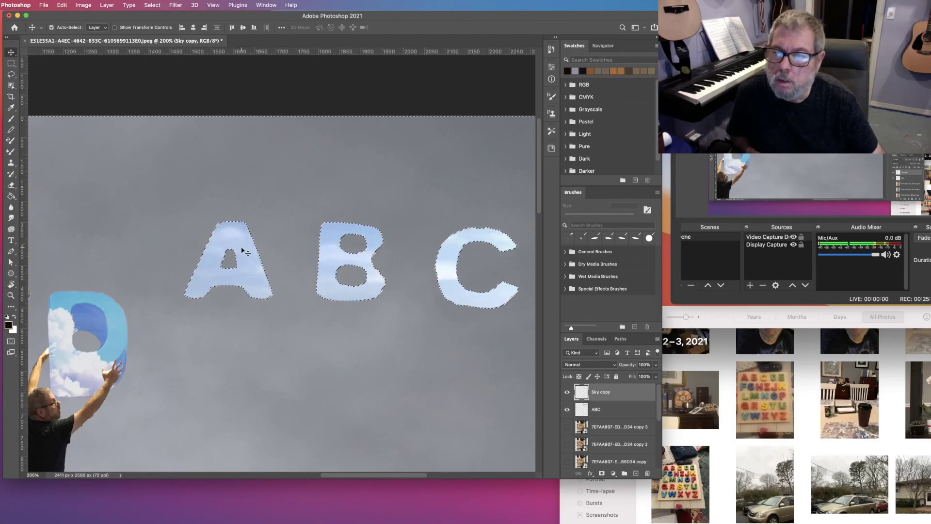
# Deselect and merge the sky-filled letters down into the ABC layer.
pyautogui.click(147, 8)
pyautogui.click(154, 26)
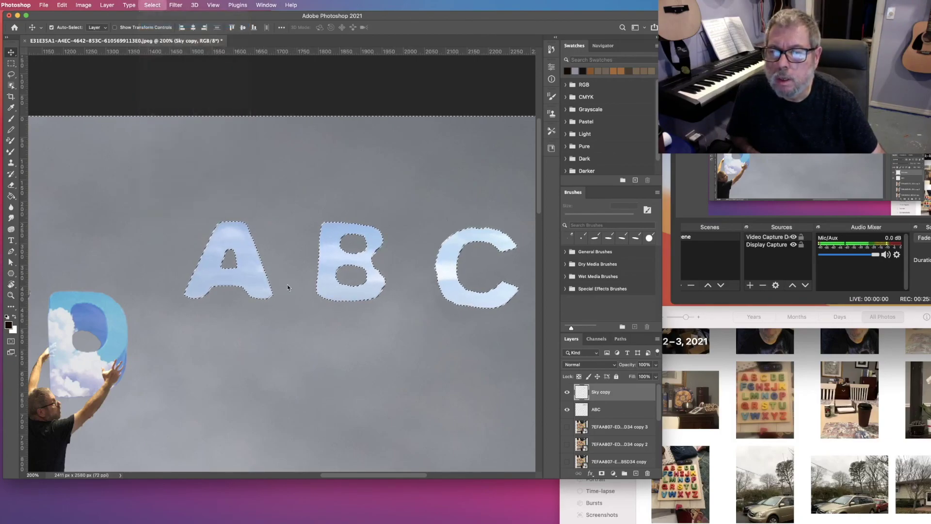
pyautogui.scroll(3, 339, 243)
pyautogui.rightClick(631, 394)
pyautogui.click(650, 477)
# Move the sky-filled A, B and C above the held D, placing the A and B over the bare branches.
pyautogui.moveTo(257, 371); pyautogui.dragTo(133, 320)
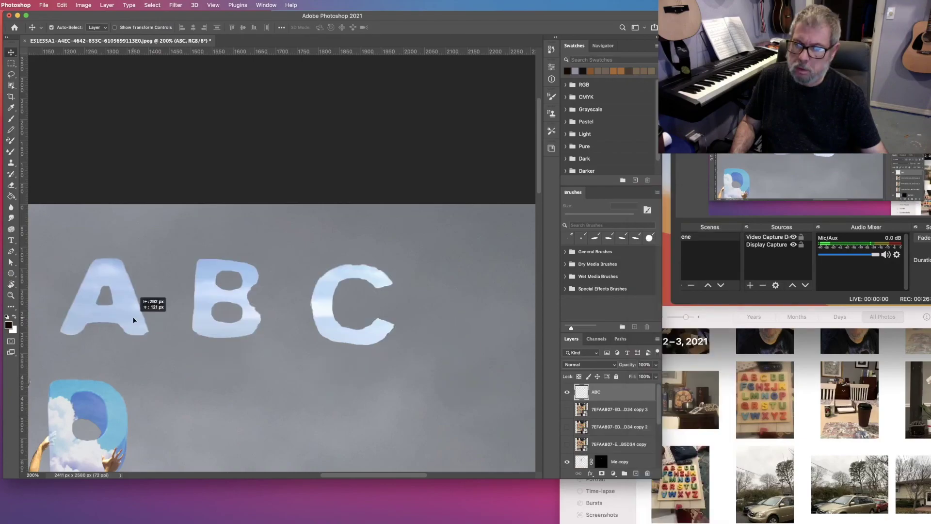
pyautogui.scroll(2, 247, 425)
pyautogui.scroll(-2, 194, 427)
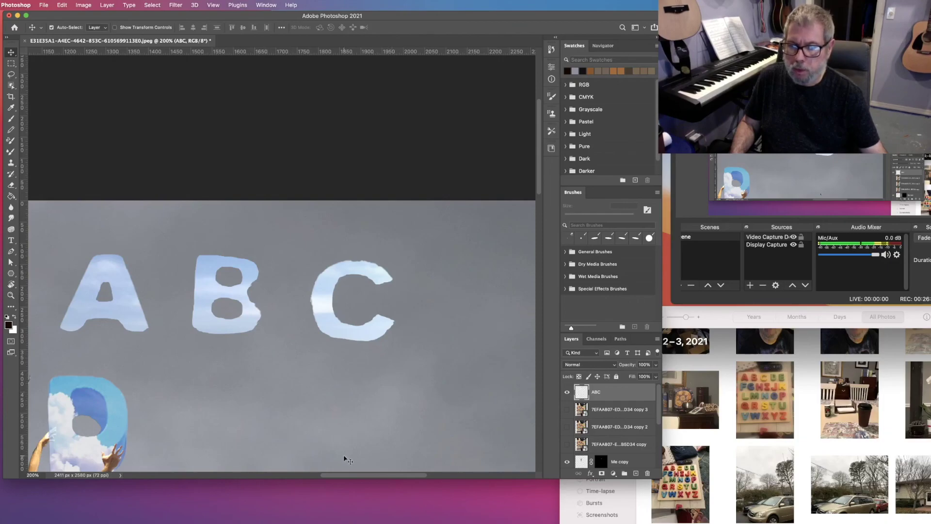
pyautogui.moveTo(371, 477); pyautogui.dragTo(293, 475)
pyautogui.moveTo(507, 316); pyautogui.dragTo(229, 288)
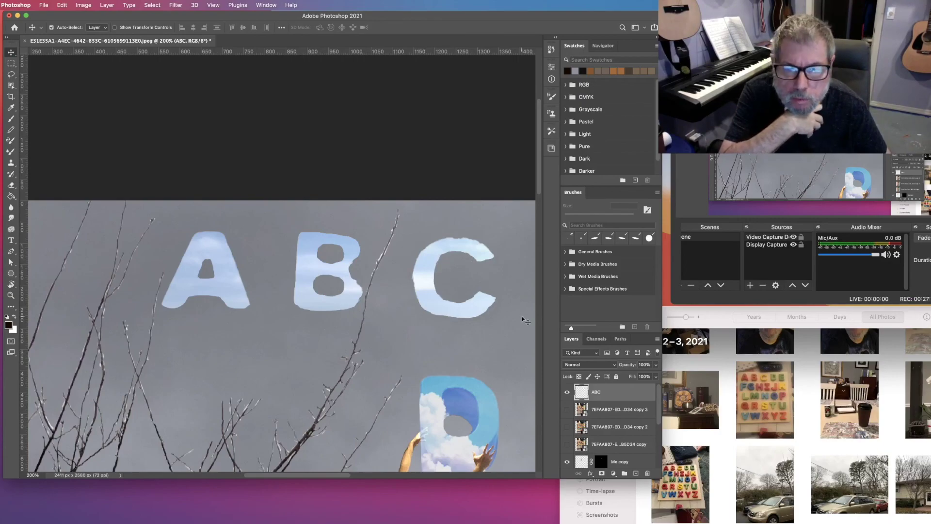
pyautogui.click(425, 335)
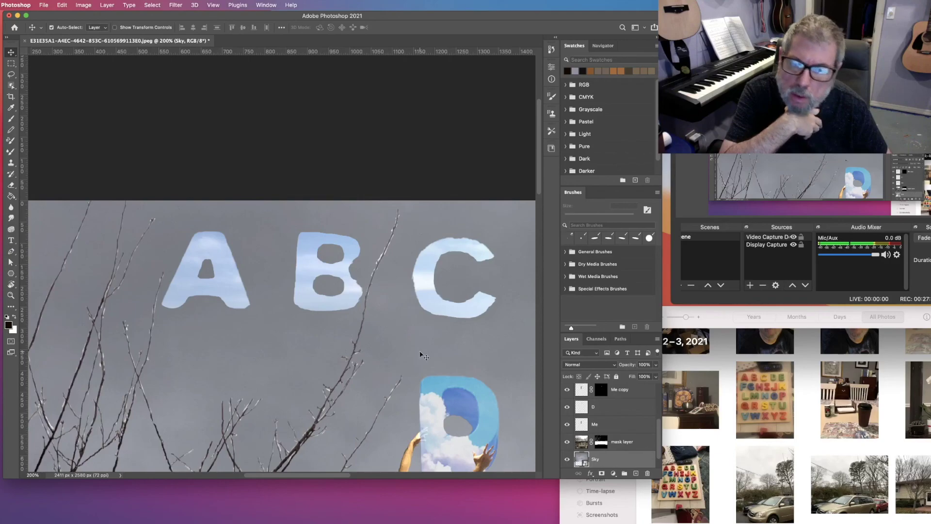
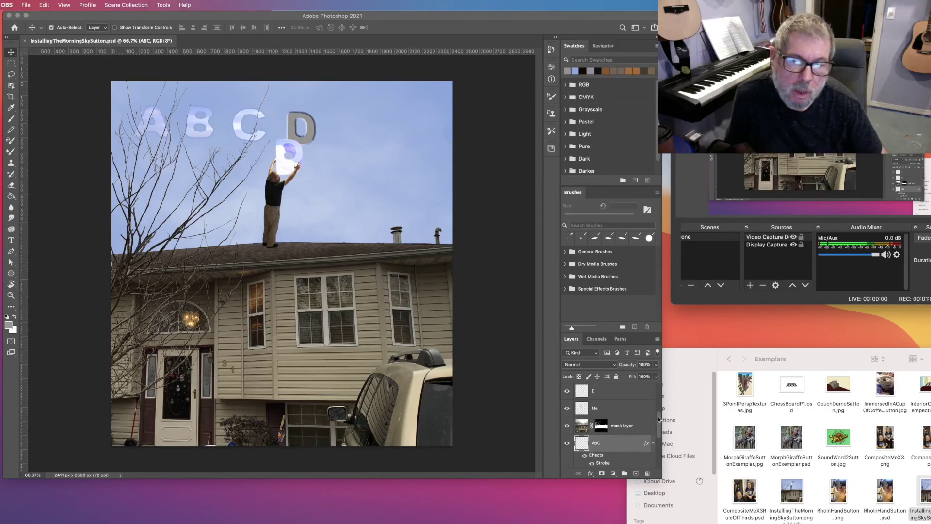
# Show the full alphabet puzzle photo layer in InstallingTheMorningSkySutton.psd.
pyautogui.moveTo(660, 430); pyautogui.dragTo(664, 393)
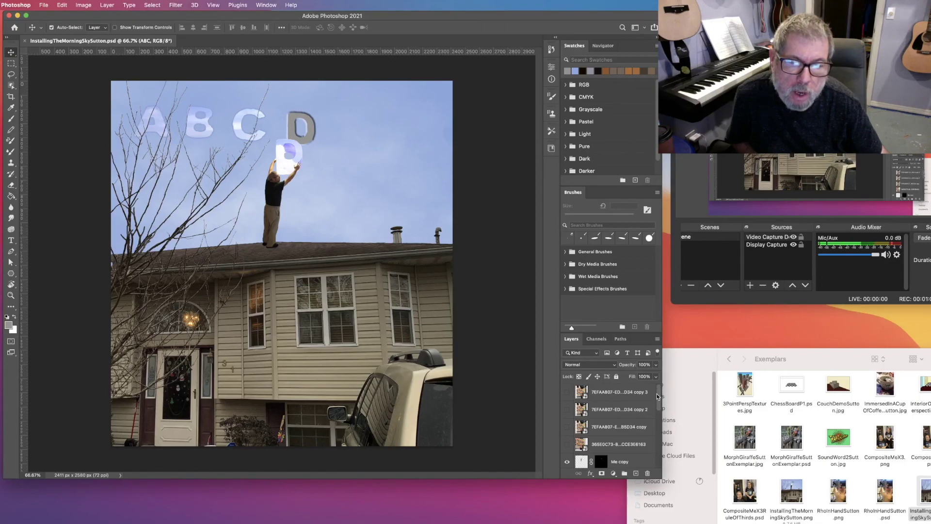
pyautogui.scroll(-5, 630, 402)
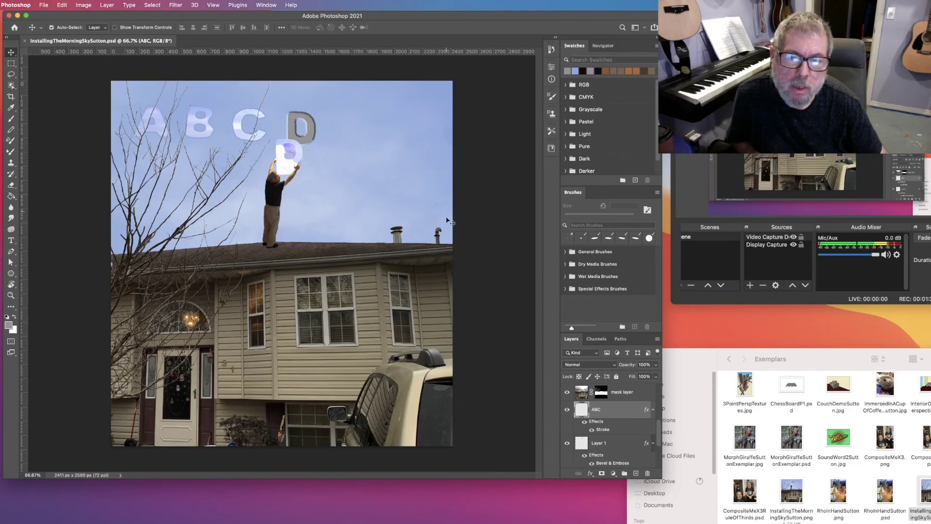
pyautogui.moveTo(661, 429); pyautogui.dragTo(654, 386)
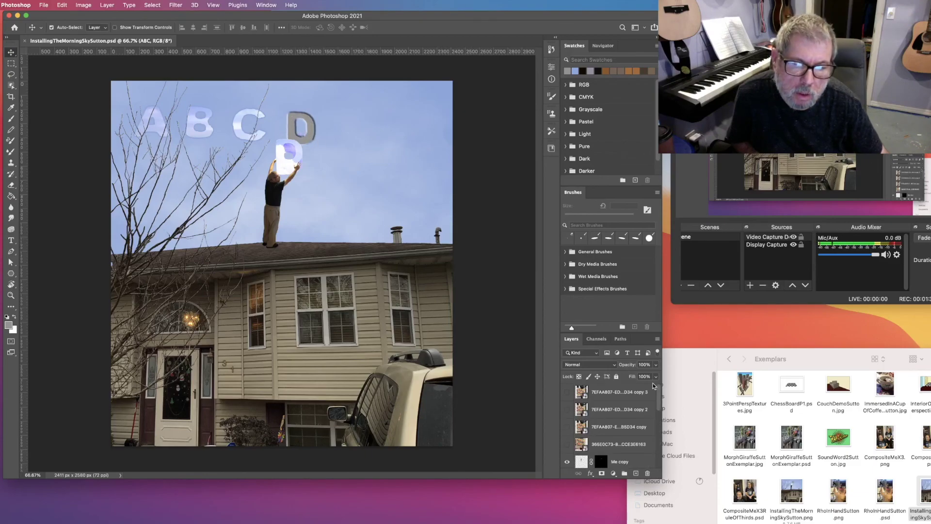
pyautogui.click(568, 444)
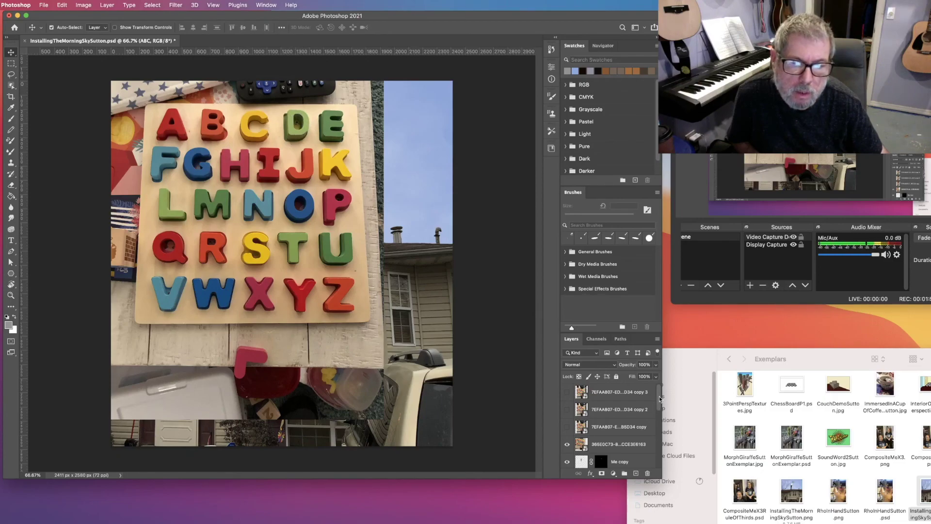
# Rename Layer 1, the one with the Bevel & Emboss effect, as DSocket.
pyautogui.moveTo(659, 400); pyautogui.dragTo(659, 438)
pyautogui.click(600, 443)
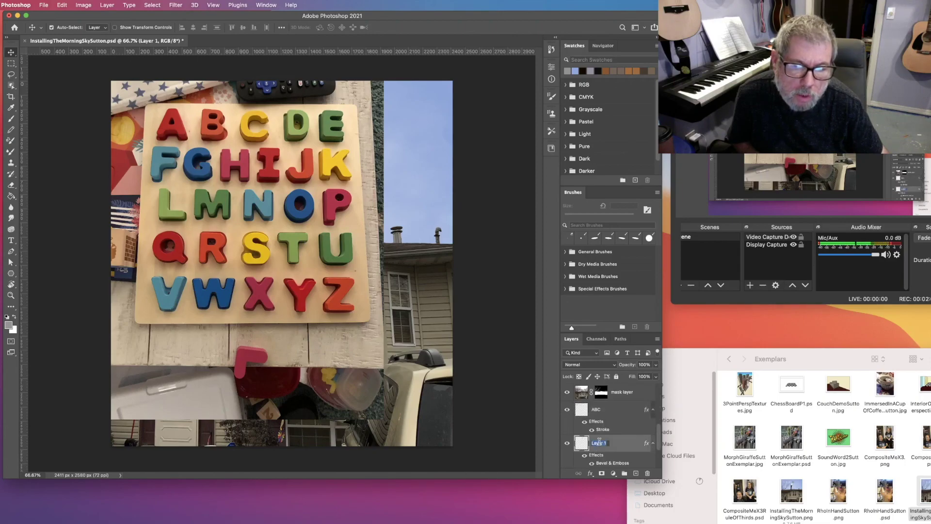
pyautogui.doubleClick(602, 443)
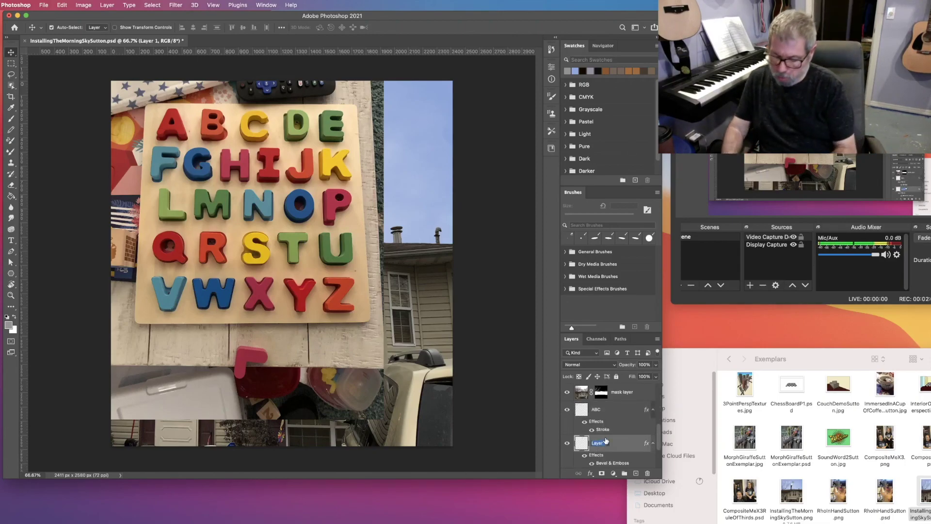
pyautogui.write('D')
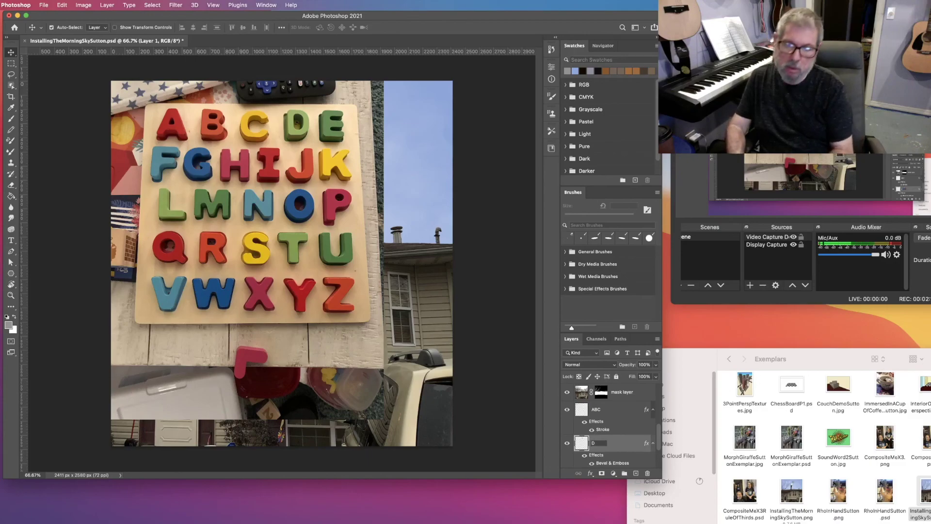
pyautogui.write('S')
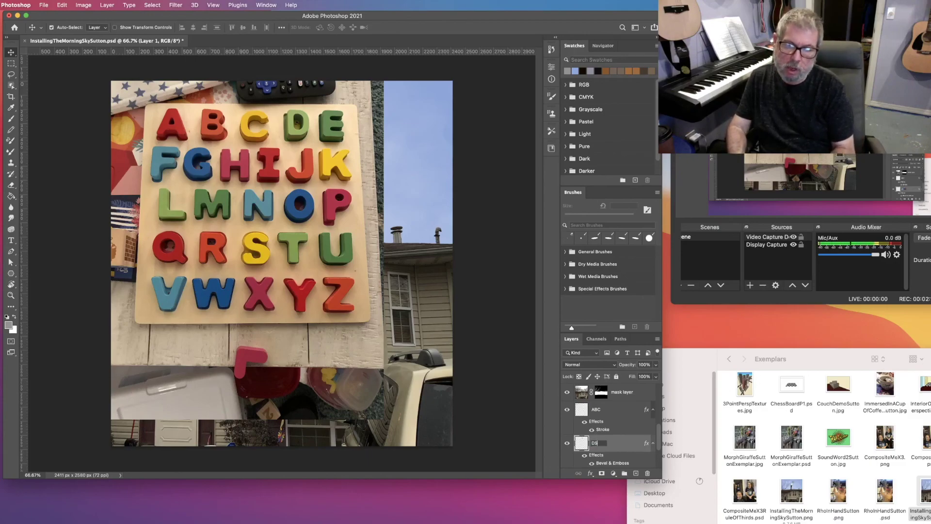
pyautogui.write('ocket')
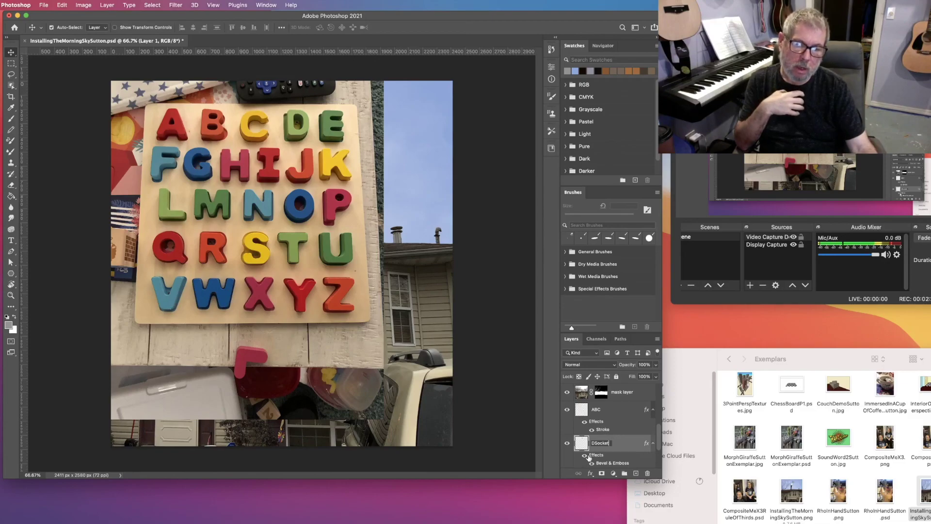
pyautogui.scroll(-1, 591, 456)
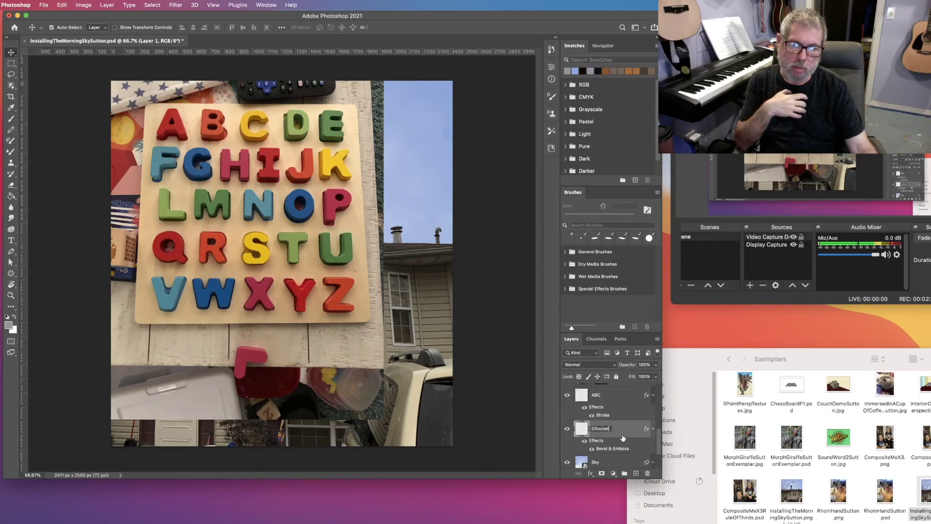
pyautogui.scroll(5, 625, 437)
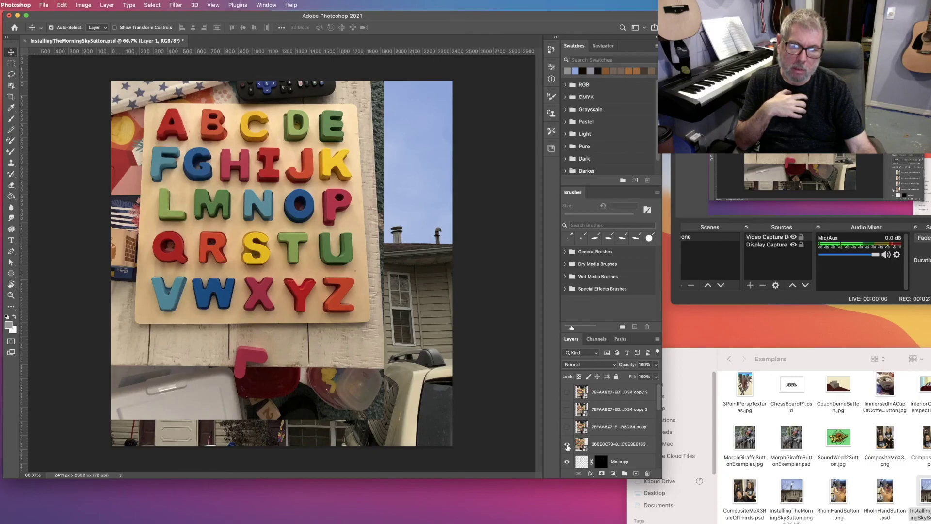
# Hide the alphabet puzzle photo layer directly above the Me copy layer.
pyautogui.click(567, 460)
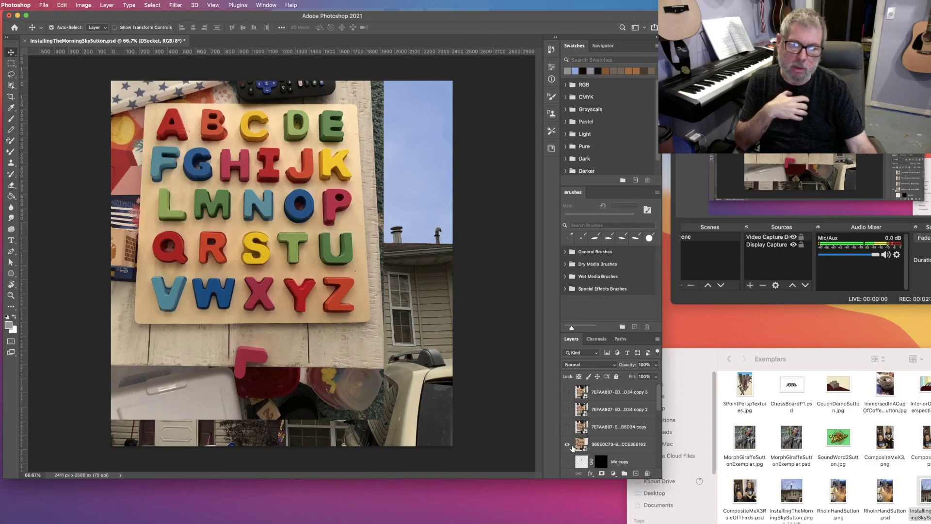
pyautogui.click(569, 445)
# Review the DSocket layer's Bevel & Emboss settings and style options, and compare the socket with its effects off and on.
pyautogui.scroll(-5, 660, 453)
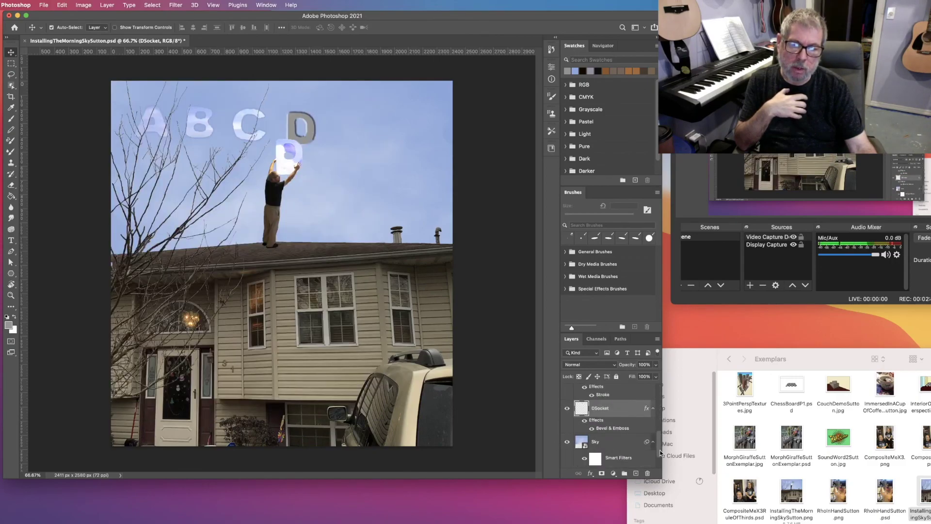
pyautogui.click(584, 420)
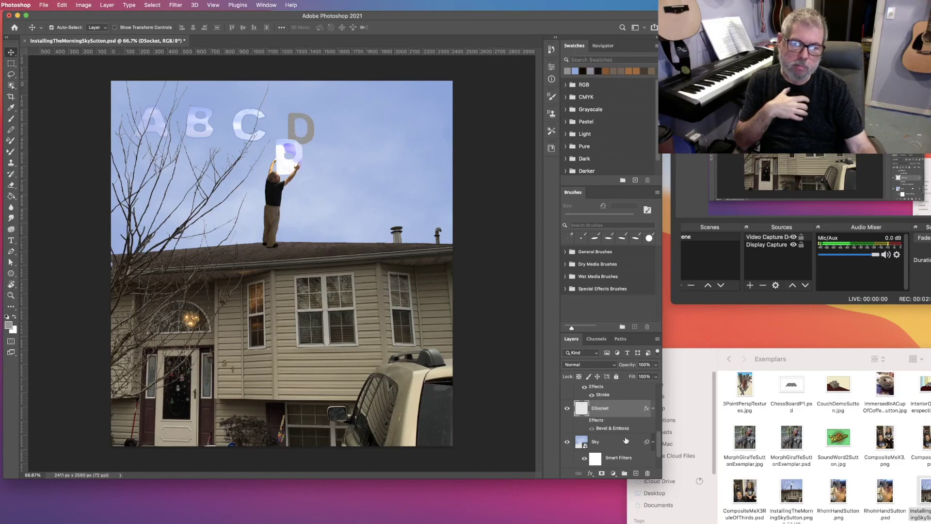
pyautogui.click(588, 475)
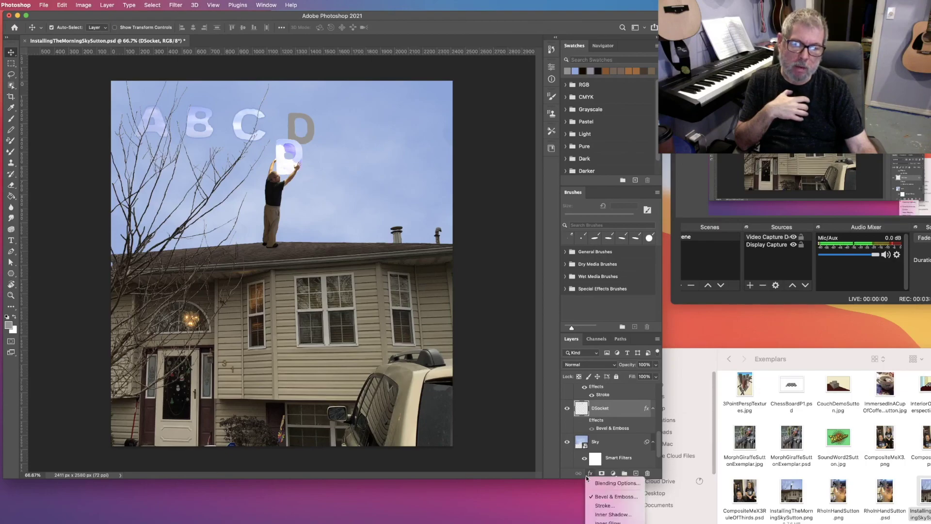
pyautogui.click(617, 497)
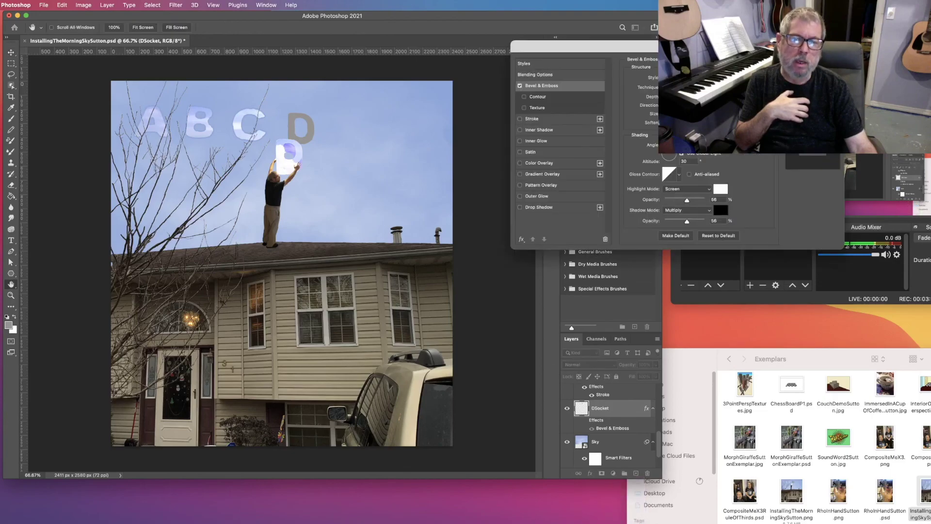
pyautogui.moveTo(703, 48); pyautogui.dragTo(528, 126)
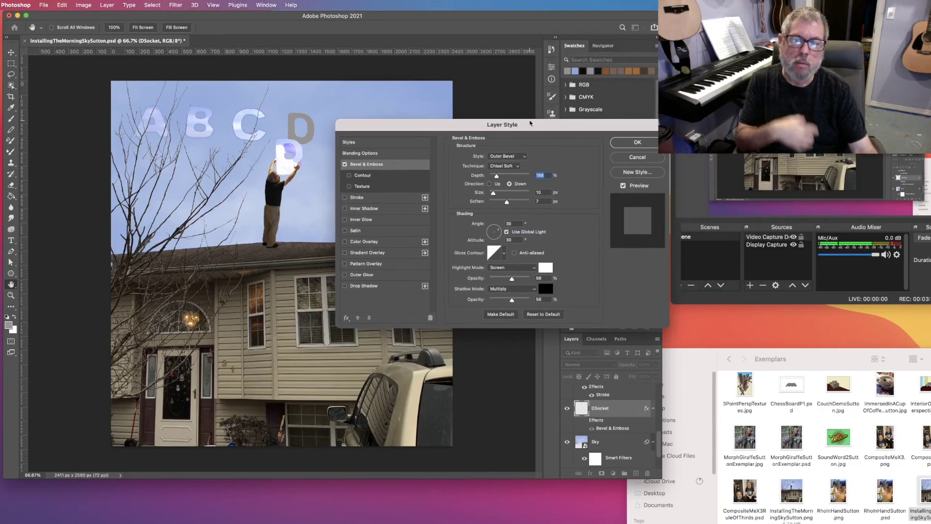
pyautogui.click(526, 158)
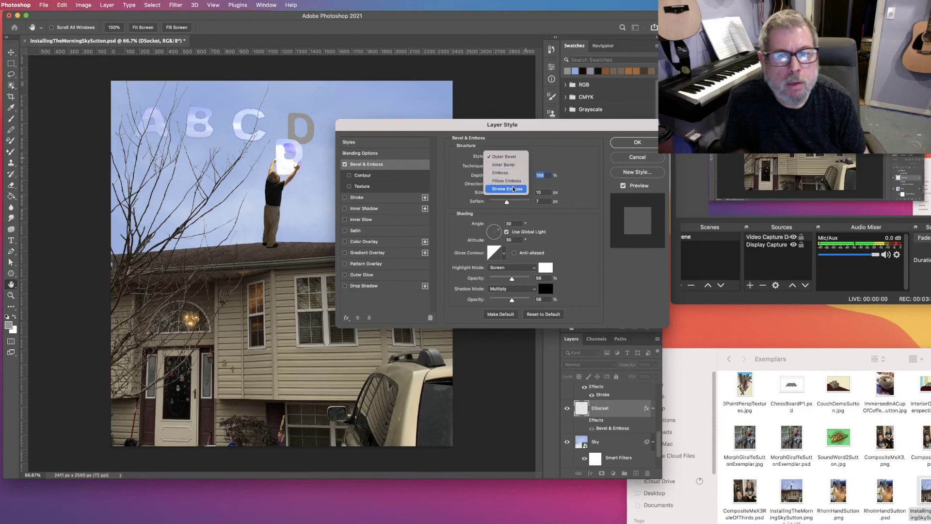
pyautogui.click(520, 157)
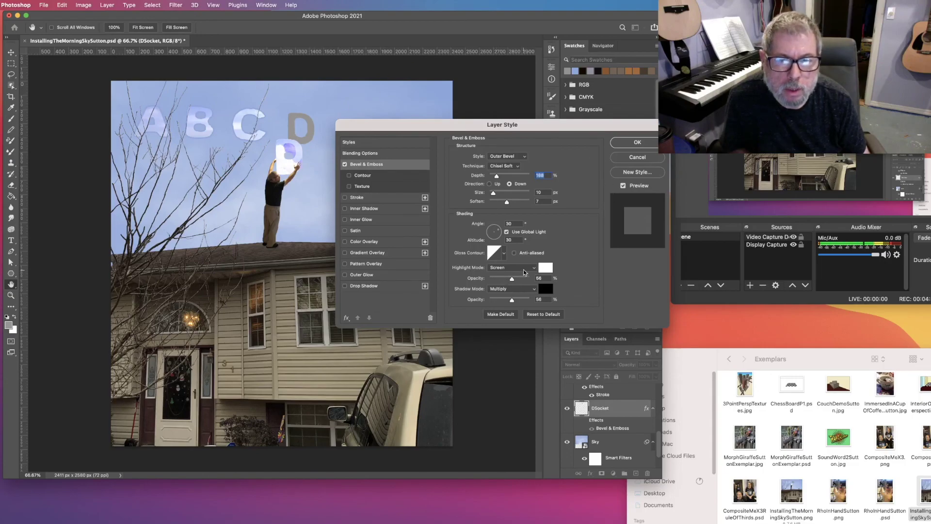
pyautogui.click(633, 160)
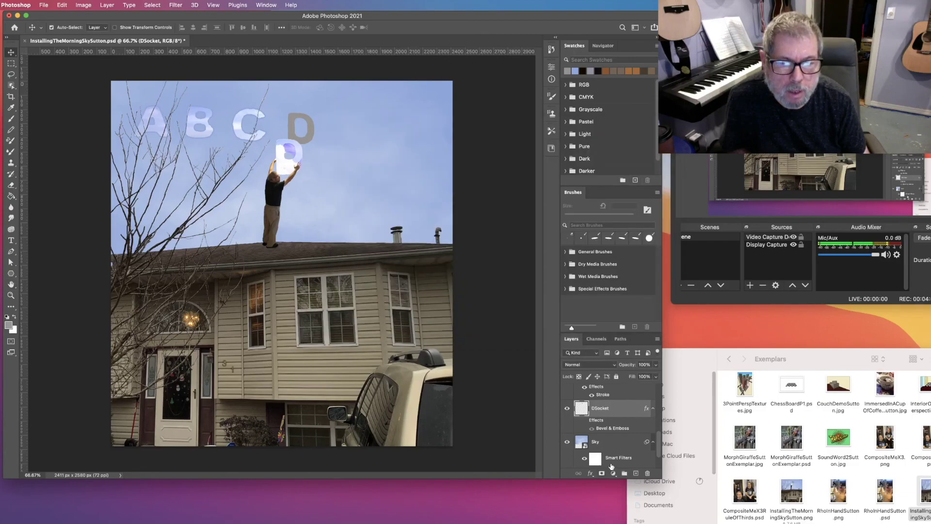
pyautogui.scroll(-1, 587, 461)
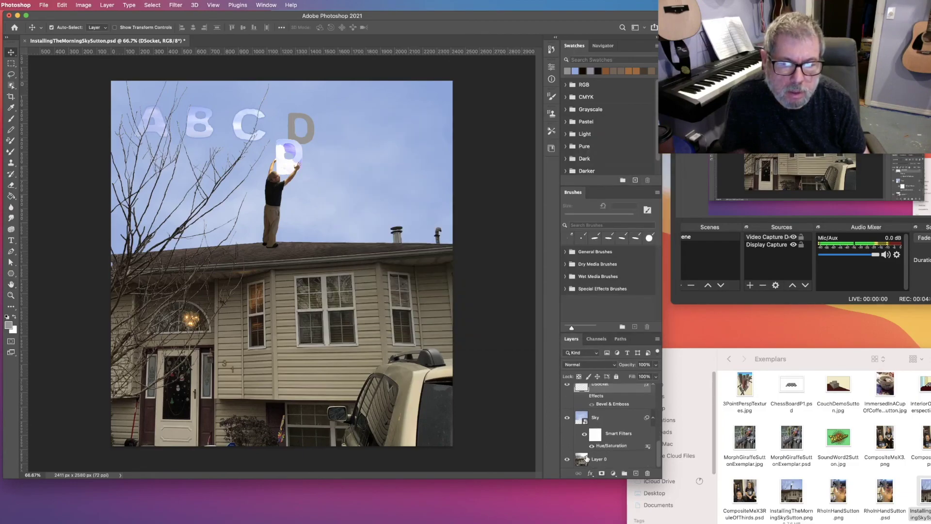
pyautogui.scroll(2, 588, 449)
pyautogui.click(583, 440)
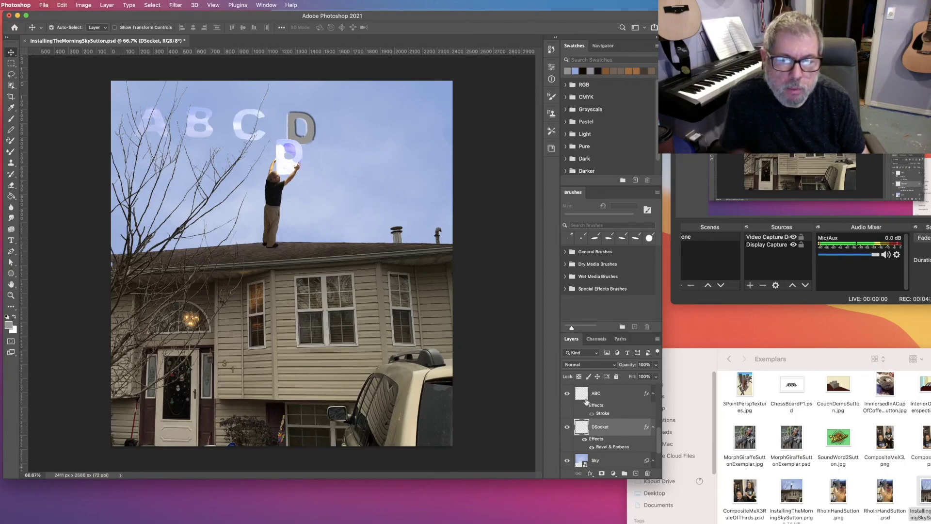
# Try other blues for the ABC layer's Stroke effect, sampling the sky at #9db2dd and picking shades such as #8395ba.
pyautogui.click(620, 397)
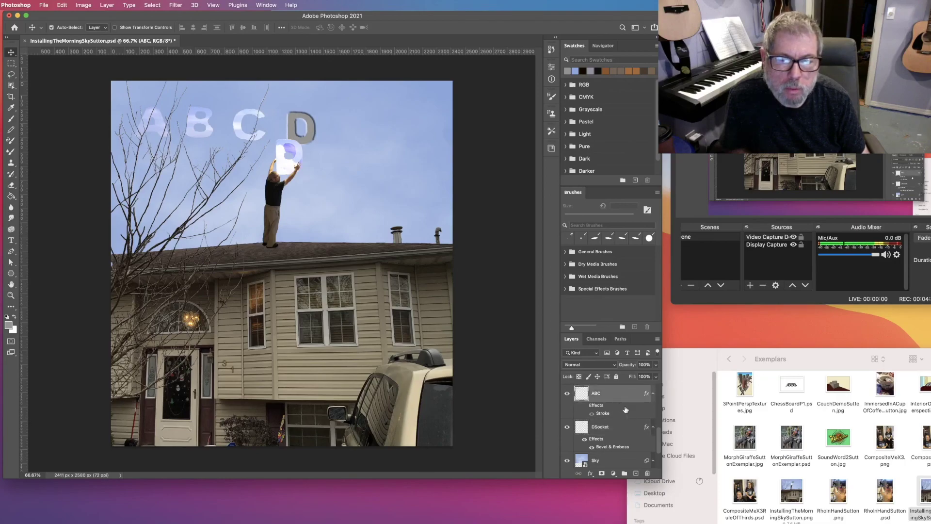
pyautogui.click(590, 474)
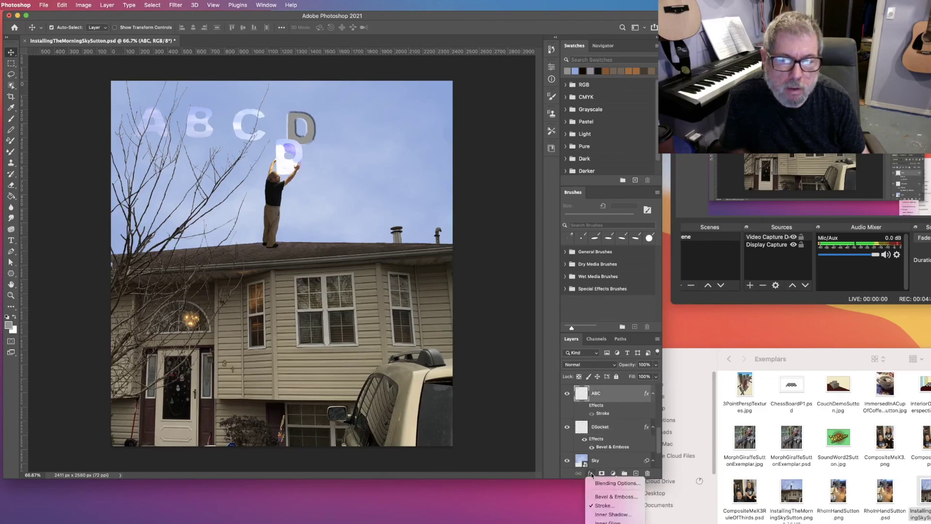
pyautogui.click(614, 506)
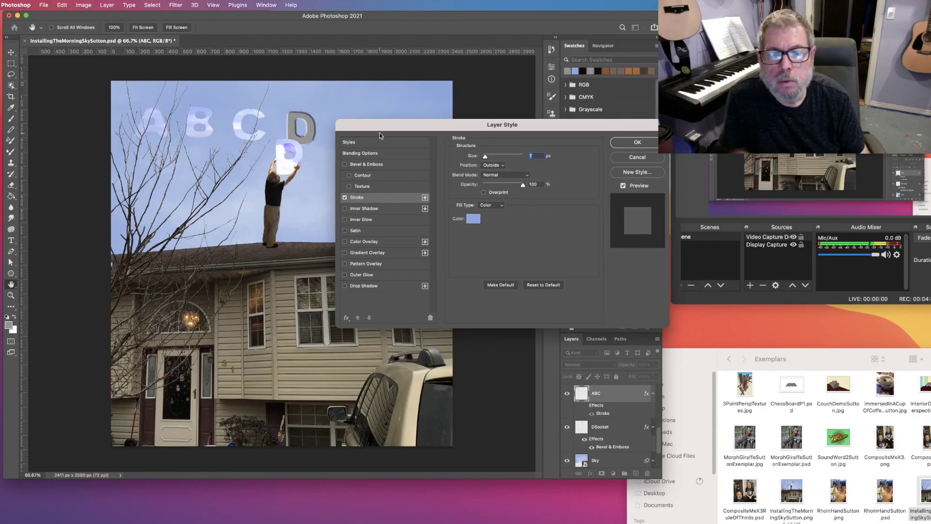
pyautogui.click(470, 219)
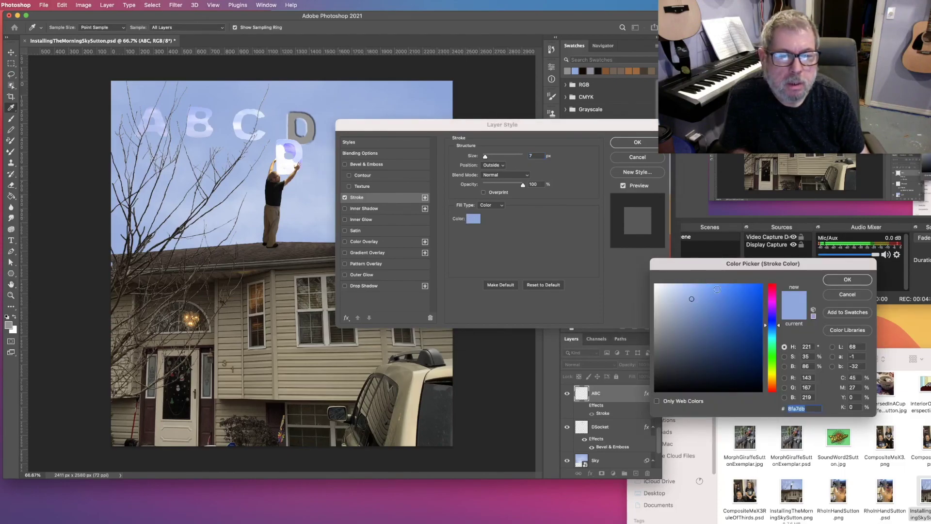
pyautogui.click(336, 107)
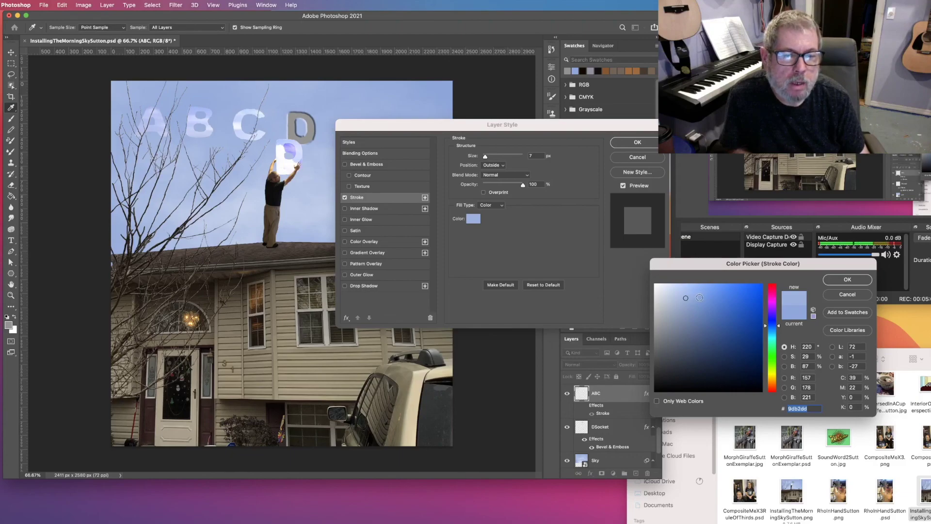
pyautogui.click(699, 298)
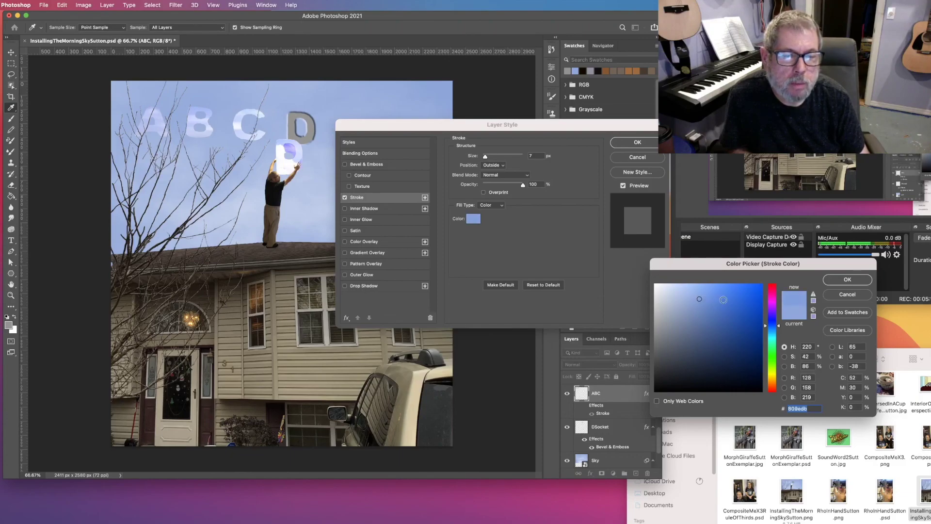
pyautogui.click(685, 299)
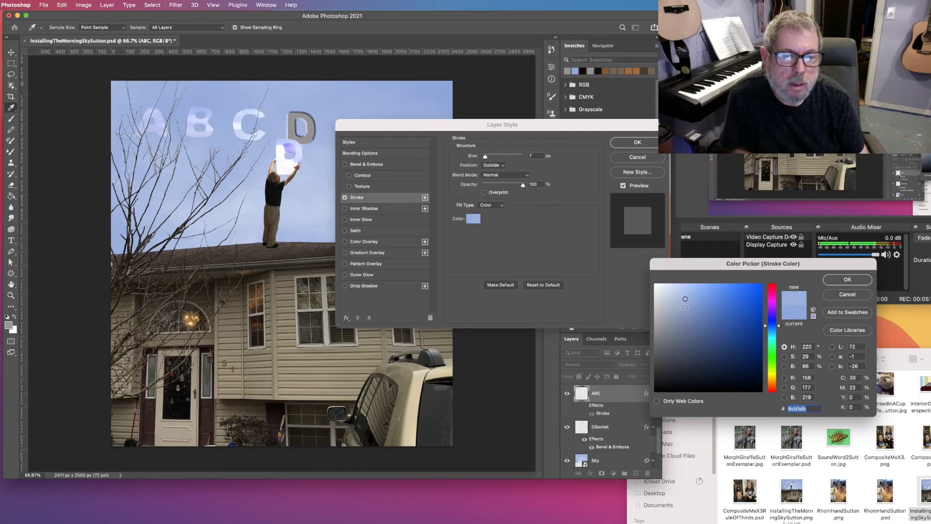
pyautogui.click(686, 311)
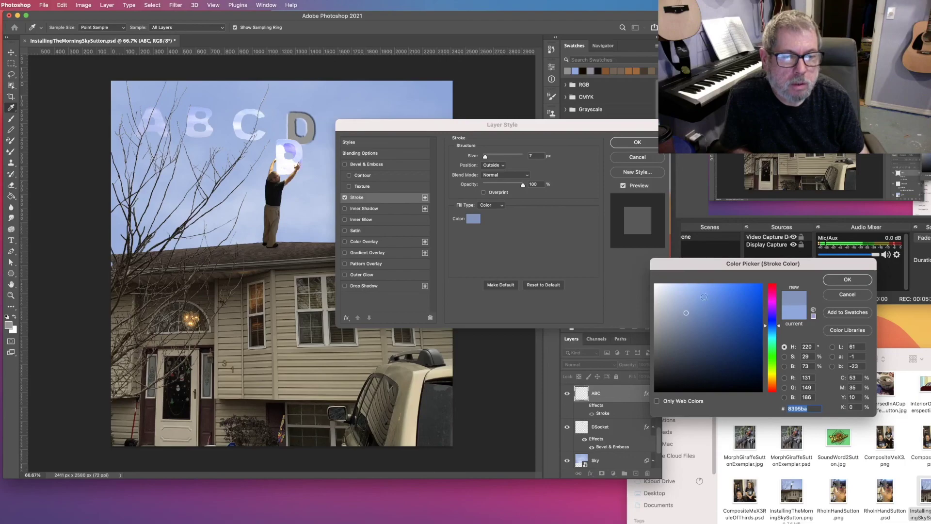
pyautogui.click(846, 280)
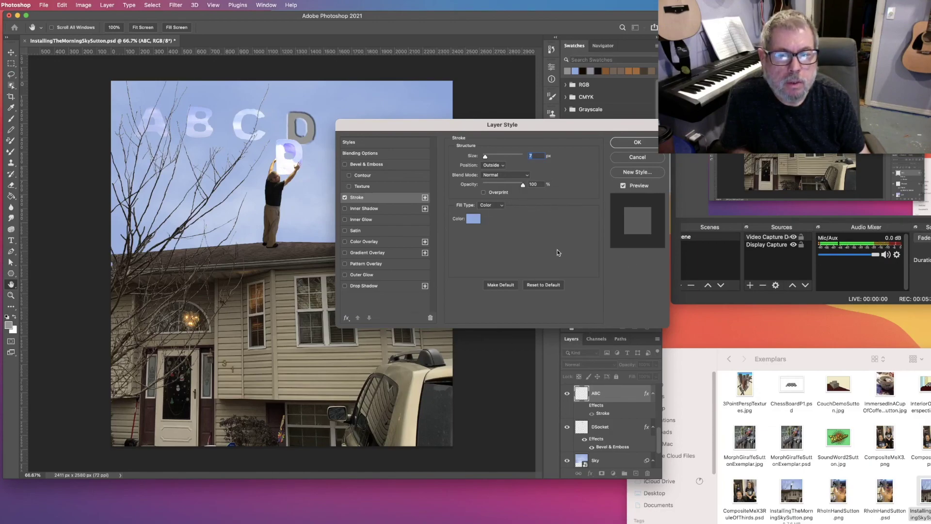
pyautogui.click(638, 157)
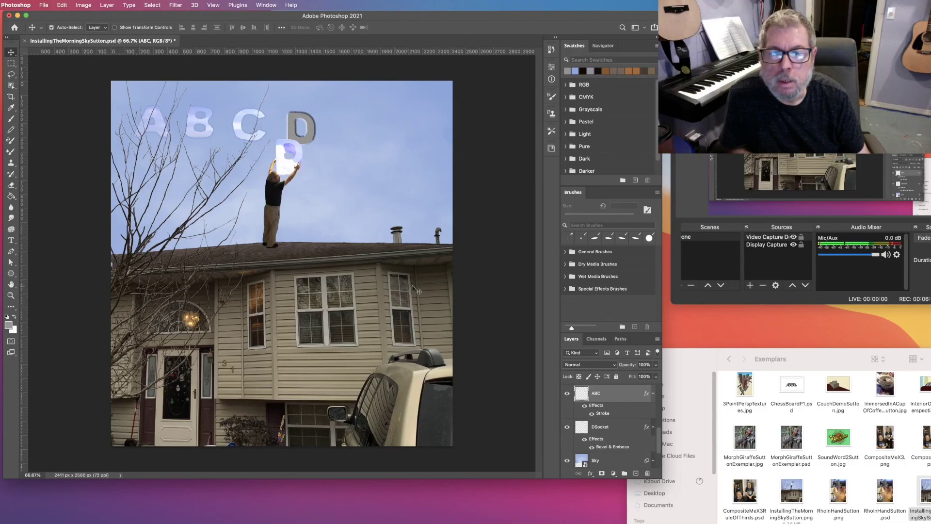
# Select the Sky layer and turn off its smart filters.
pyautogui.moveTo(658, 433); pyautogui.dragTo(664, 409)
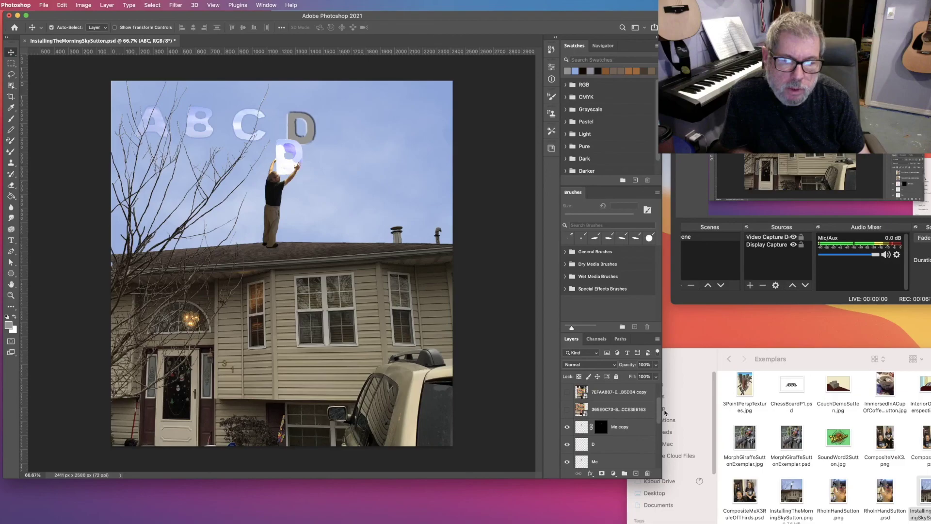
pyautogui.click(631, 449)
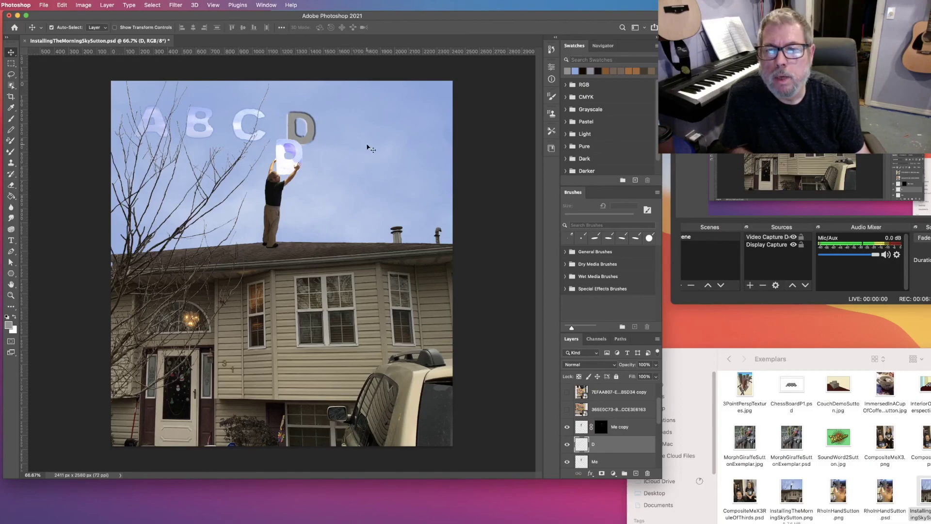
pyautogui.scroll(-3, 631, 446)
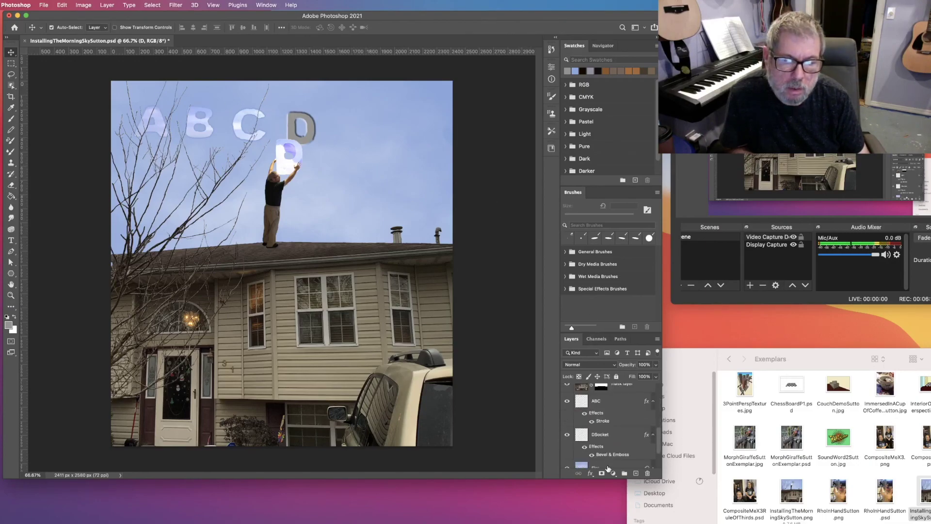
pyautogui.scroll(-3, 609, 463)
pyautogui.click(608, 432)
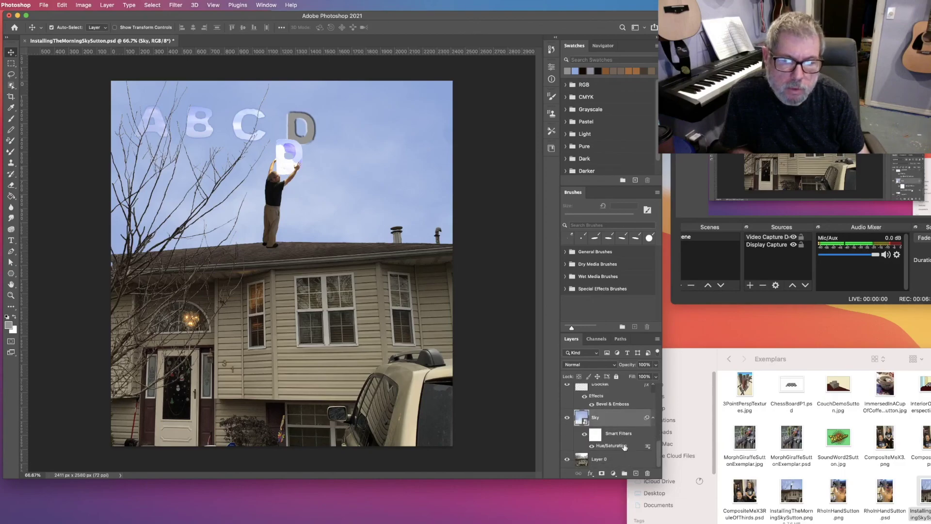
pyautogui.click(585, 437)
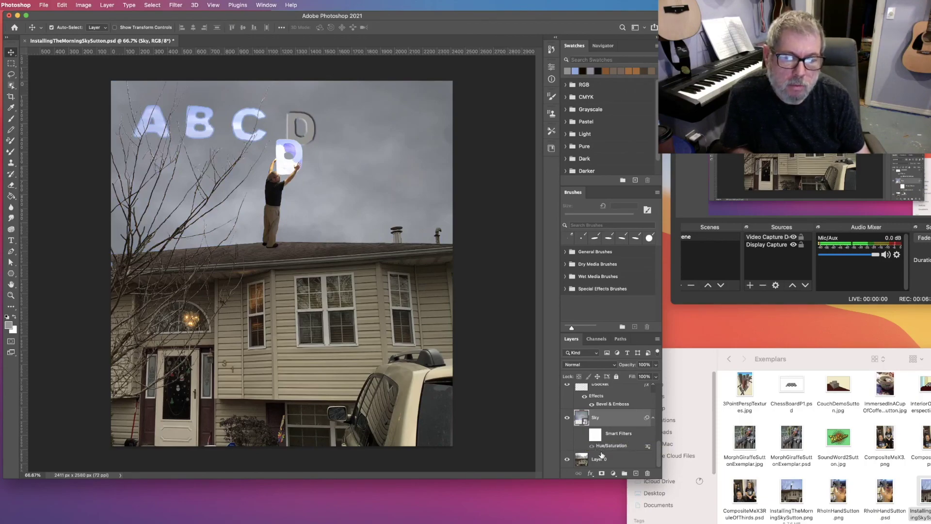
# Try colorizing the Sky layer with Hue/Saturation at hue 230, saturation 45 and lightness +26, and turn its existing smart filters back on.
pyautogui.click(83, 6)
pyautogui.moveTo(92, 30)
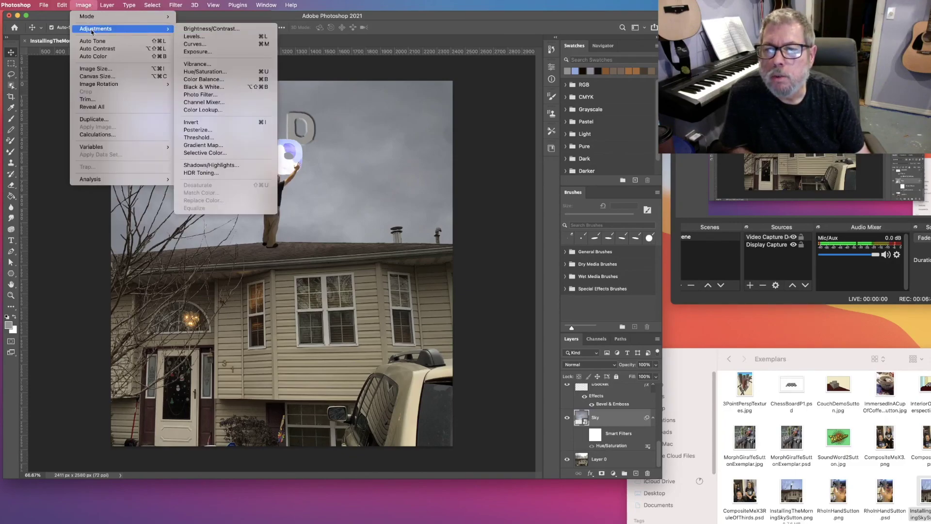
pyautogui.click(213, 71)
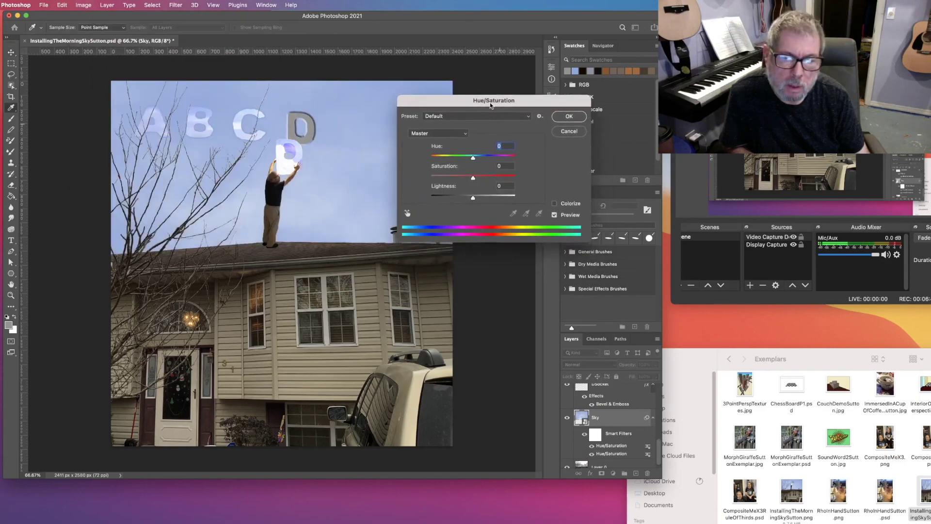
pyautogui.moveTo(491, 106); pyautogui.dragTo(499, 90)
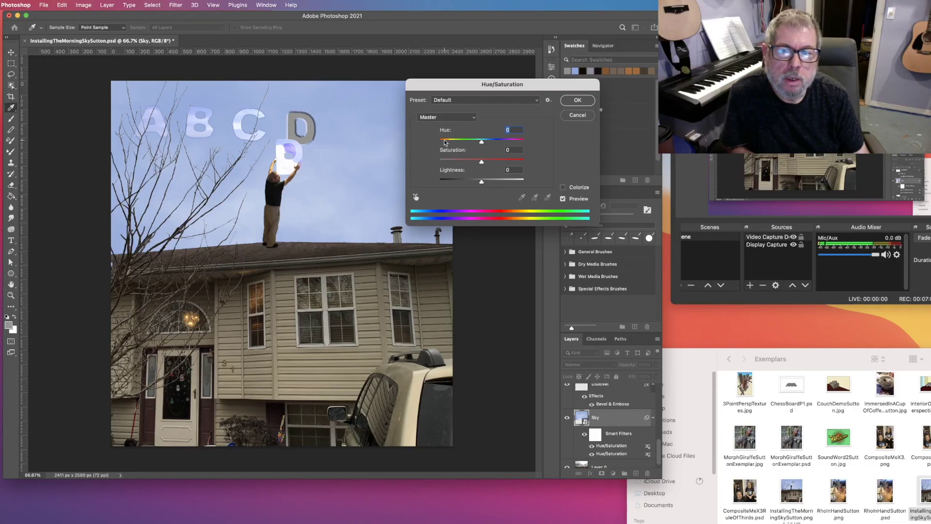
pyautogui.click(563, 188)
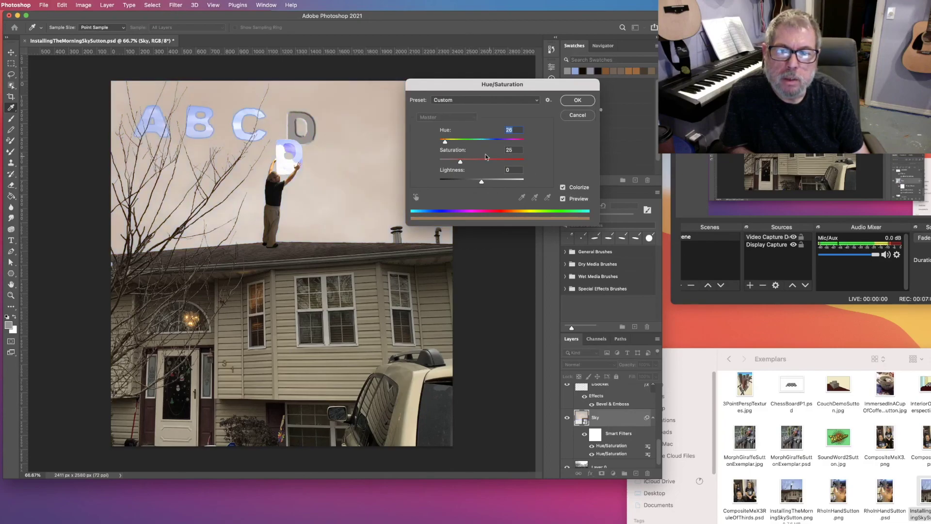
pyautogui.moveTo(446, 141); pyautogui.dragTo(490, 154)
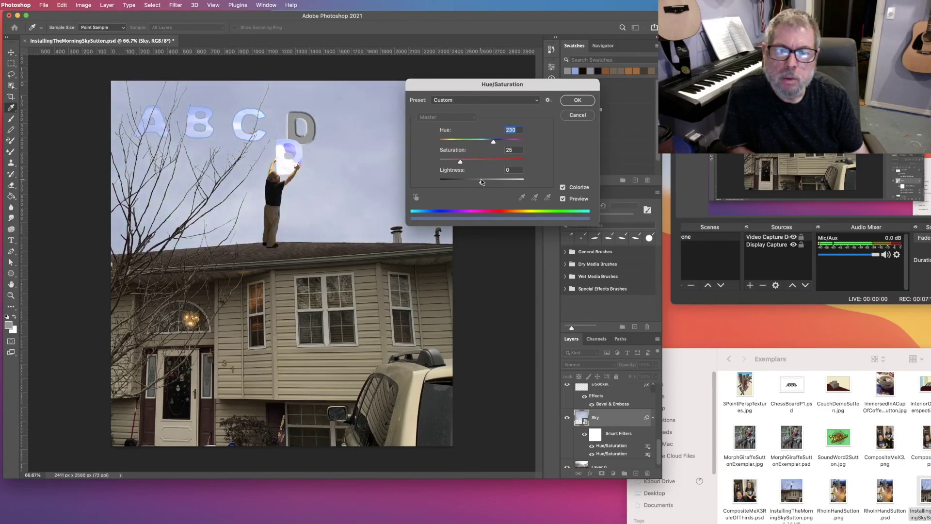
pyautogui.moveTo(461, 164); pyautogui.dragTo(475, 164)
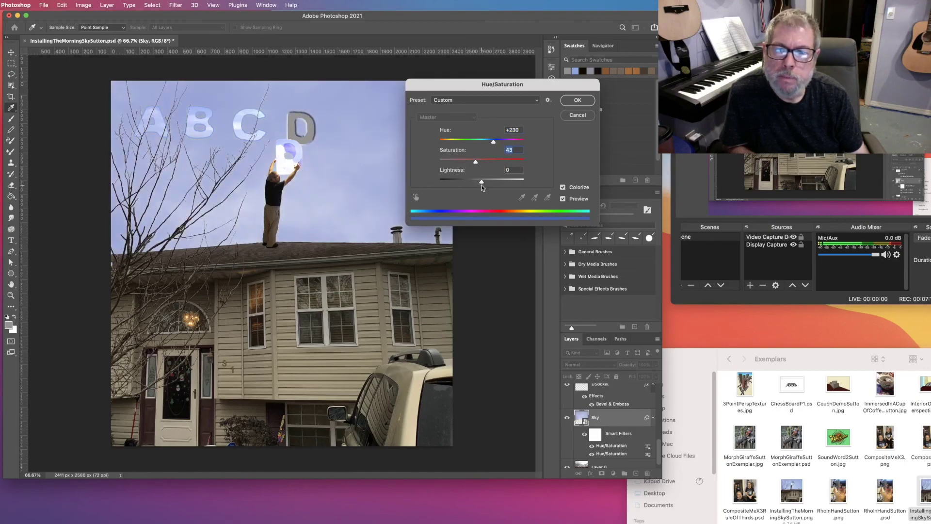
pyautogui.moveTo(482, 184); pyautogui.dragTo(476, 164)
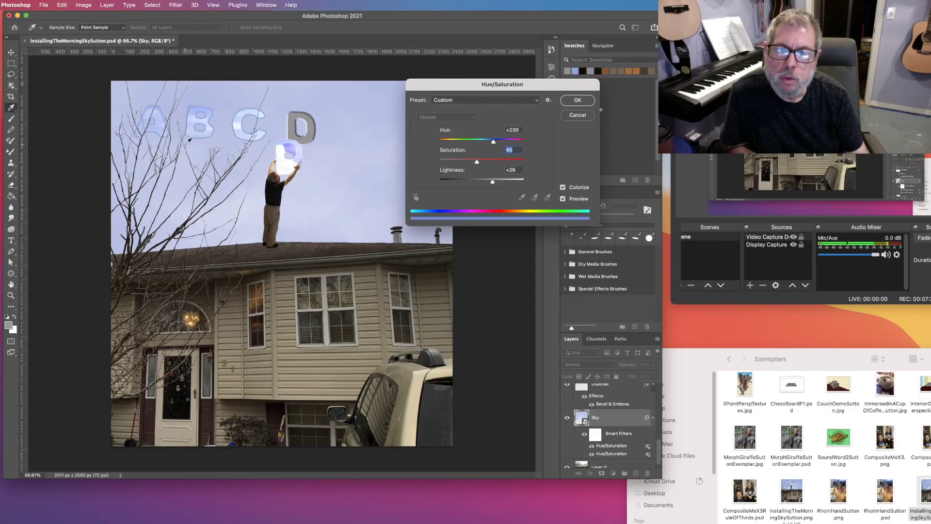
pyautogui.click(578, 115)
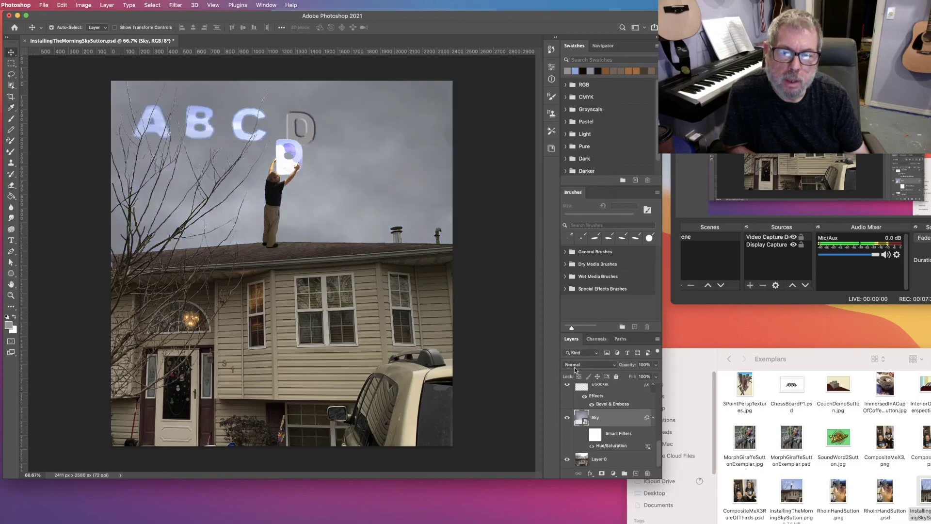
pyautogui.click(584, 434)
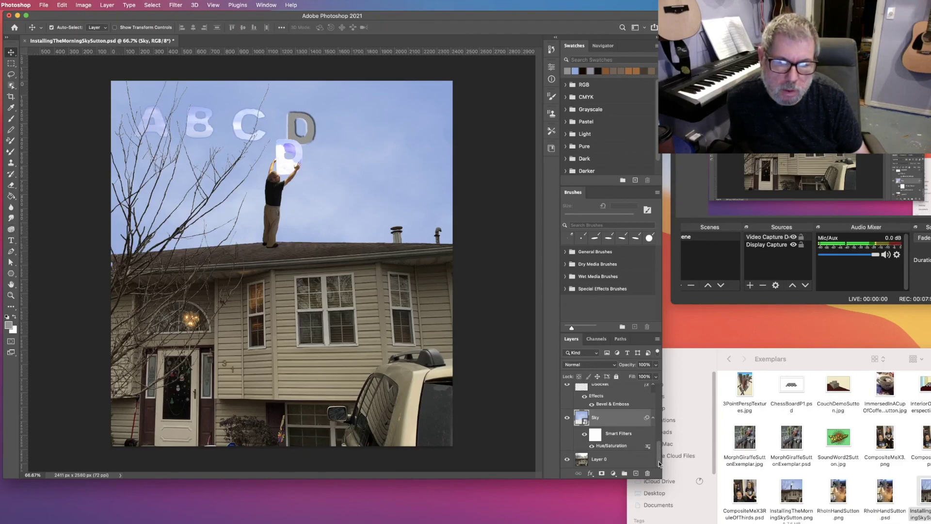
# Add a Drop Shadow effect to the Me layer, sampling the dark roof colour #362f29 as the shadow colour.
pyautogui.scroll(3, 658, 461)
pyautogui.click(606, 426)
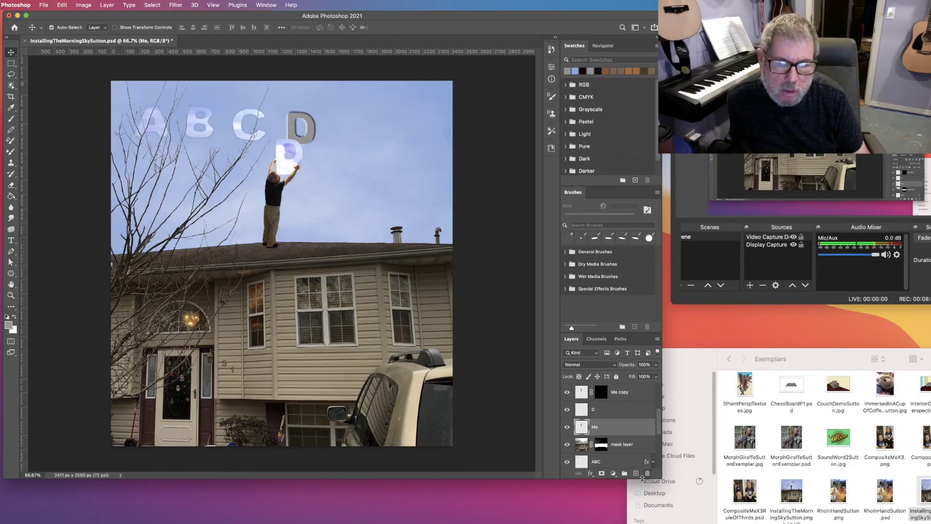
pyautogui.click(591, 474)
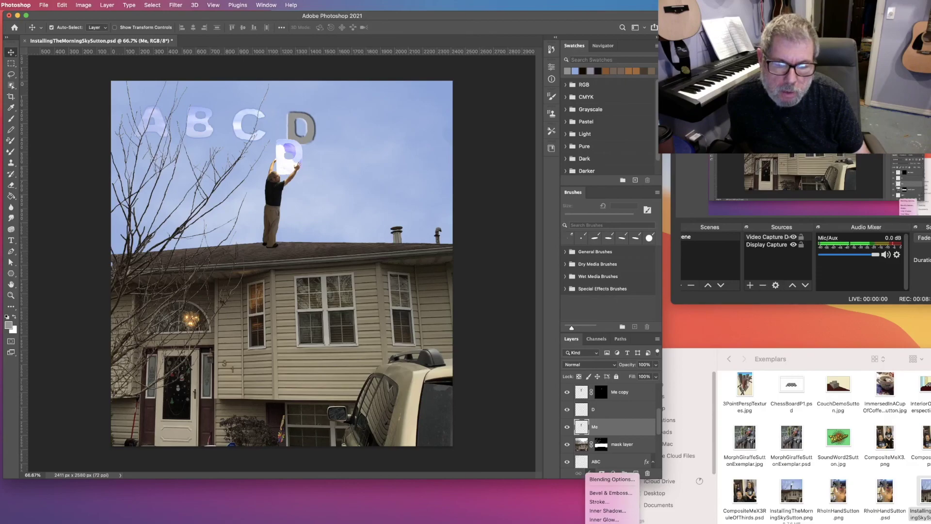
pyautogui.click(606, 519)
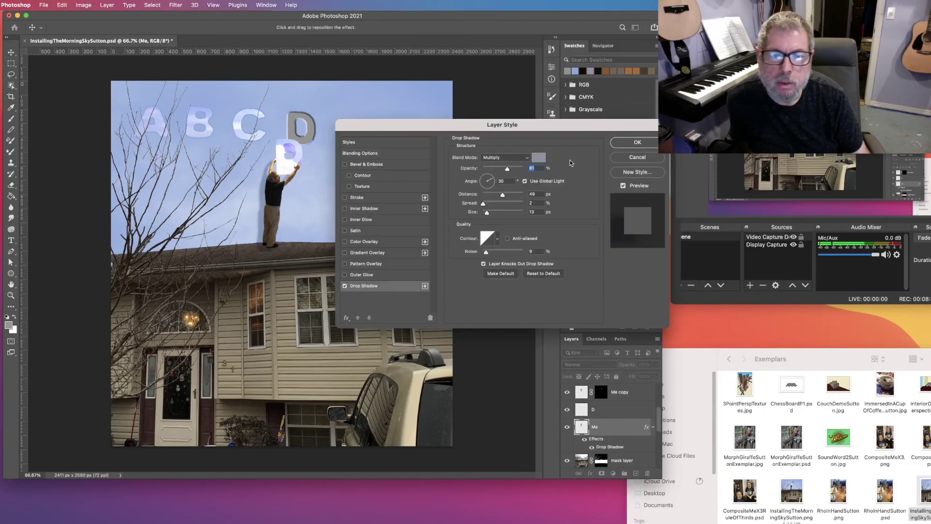
pyautogui.moveTo(547, 125); pyautogui.dragTo(695, 190)
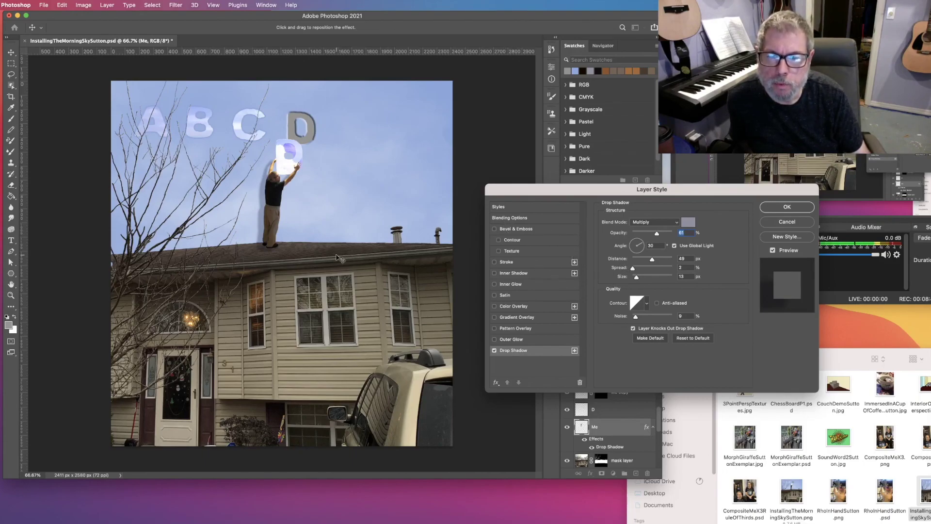
pyautogui.click(689, 222)
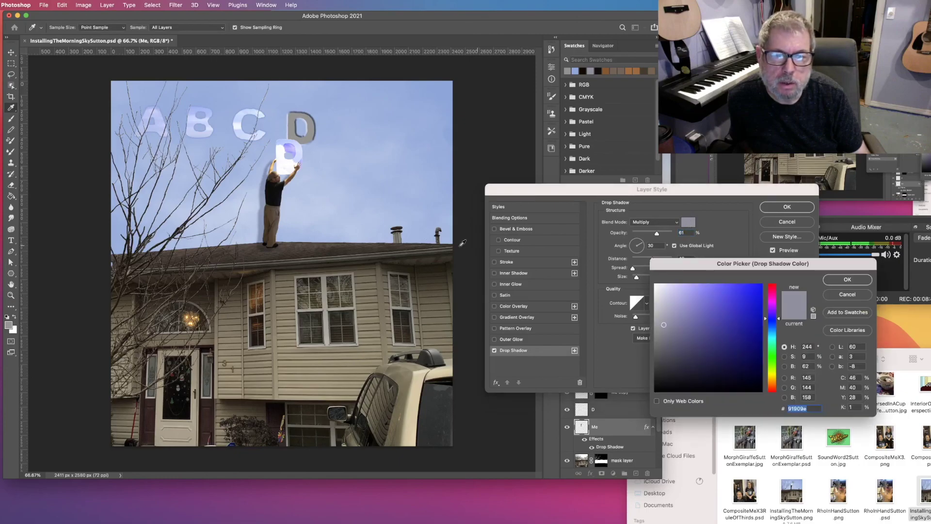
pyautogui.click(337, 248)
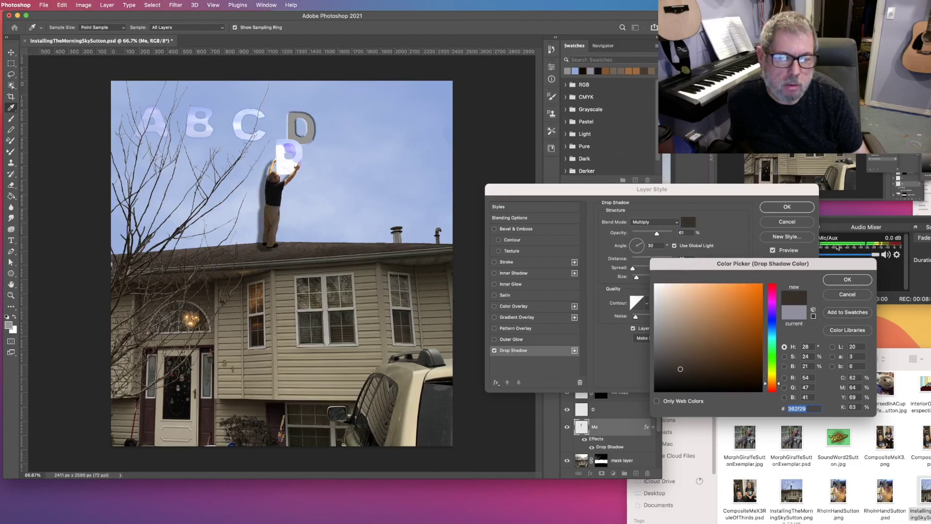
pyautogui.click(854, 280)
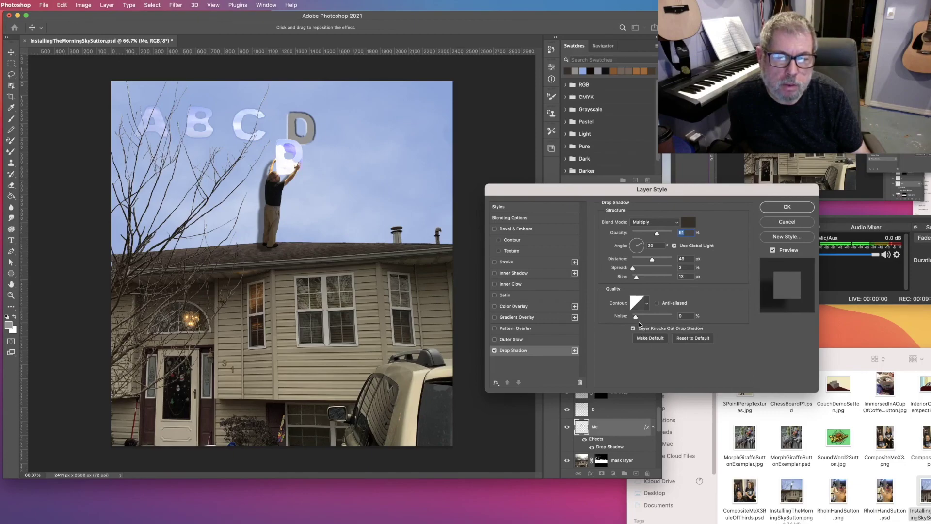
pyautogui.click(792, 208)
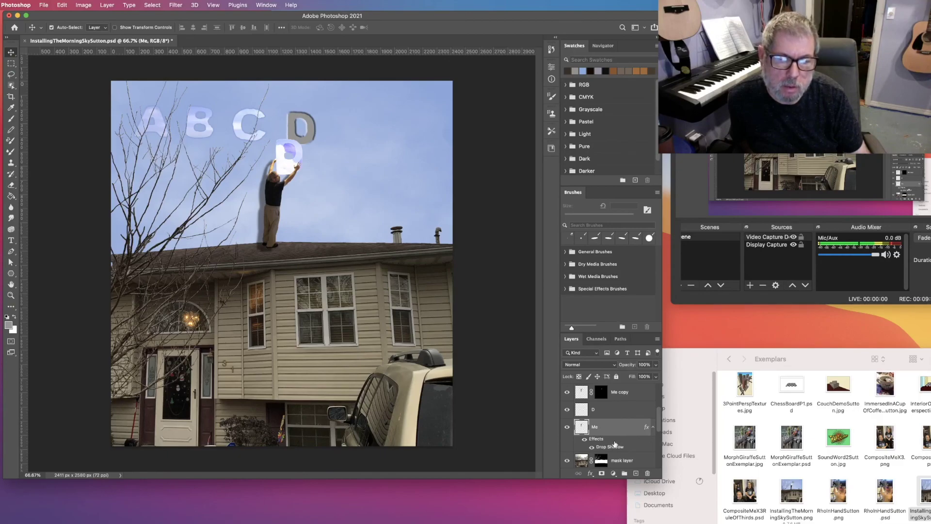
# Separate the Me layer's Drop Shadow effect into its own layer.
pyautogui.scroll(-2, 613, 441)
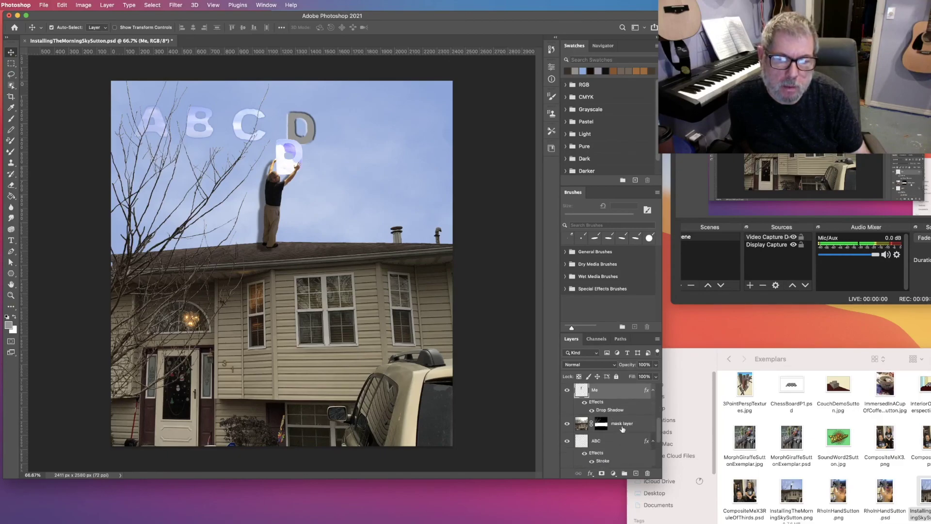
pyautogui.rightClick(597, 405)
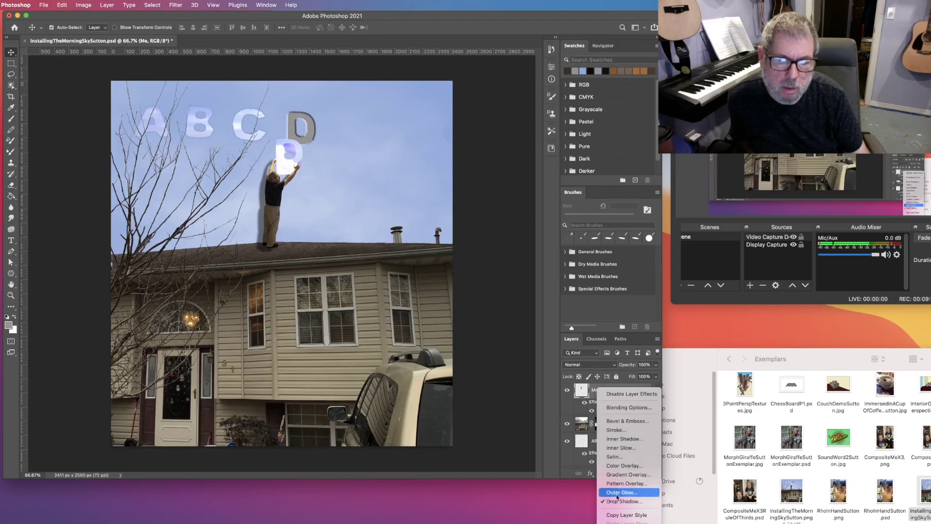
pyautogui.click(634, 519)
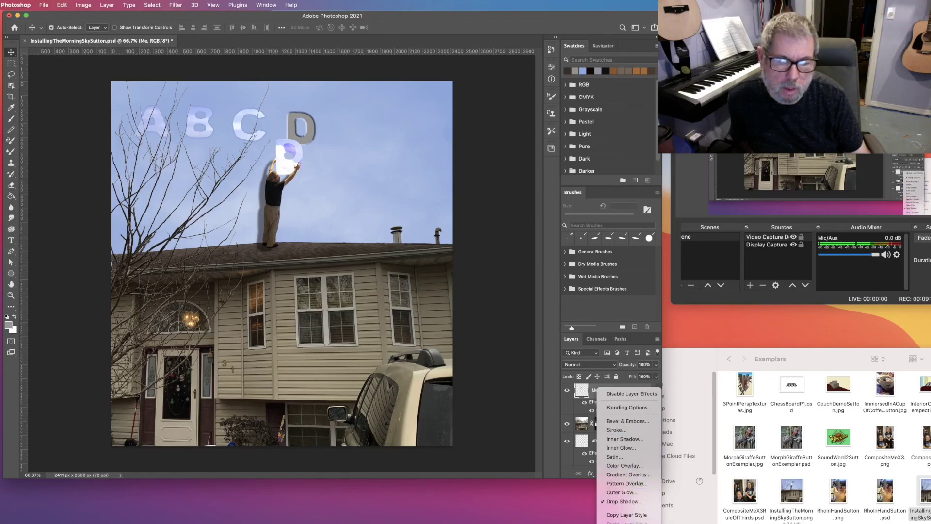
pyautogui.click(610, 394)
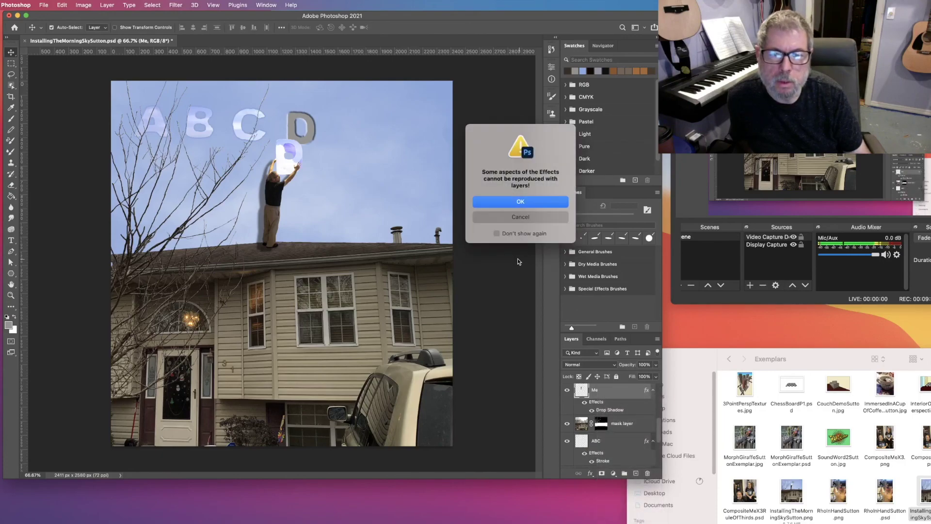
pyautogui.click(531, 205)
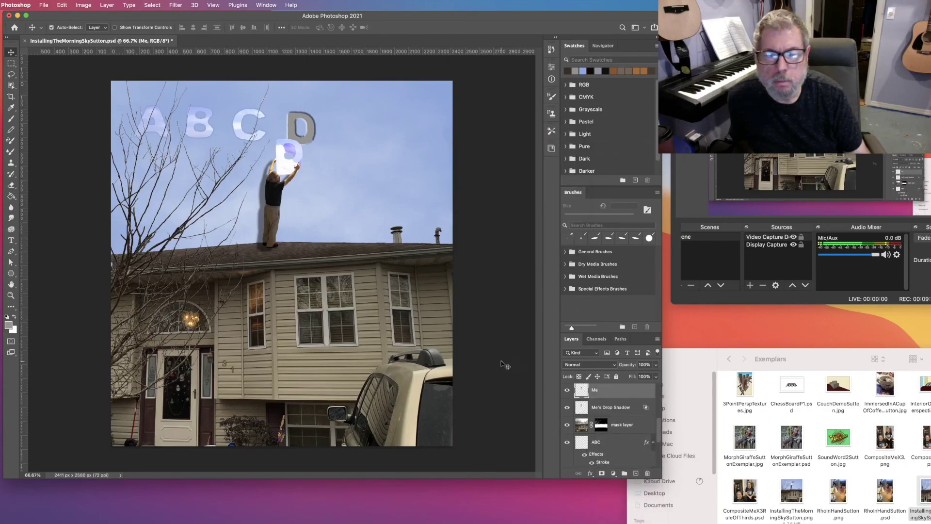
# Free-transform the separated drop shadow, rotating it about -108° and scaling it to about 54%, so it lies on the roof at the man's feet.
pyautogui.click(620, 410)
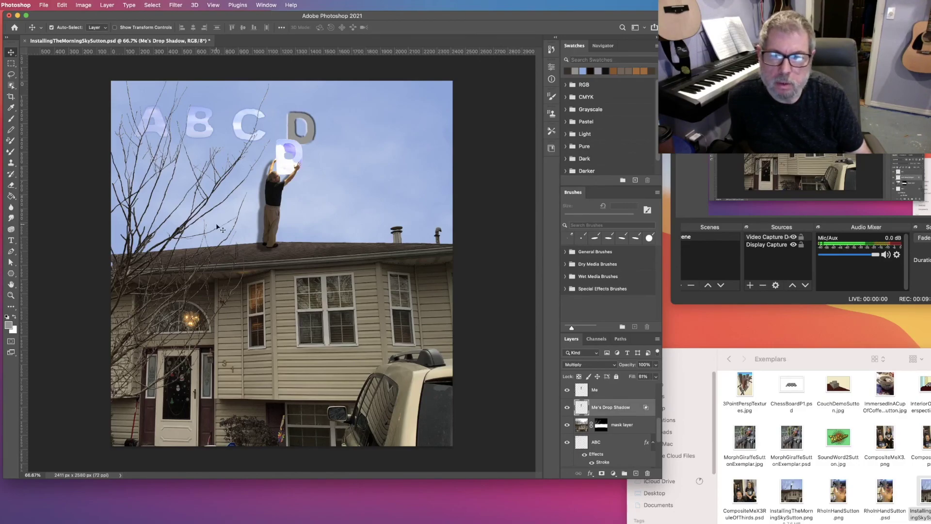
pyautogui.moveTo(270, 194); pyautogui.dragTo(238, 206)
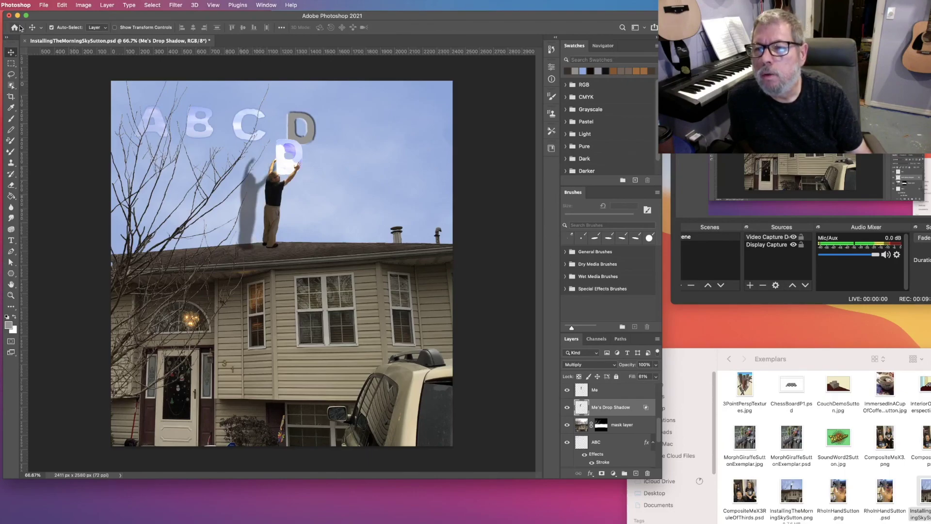
pyautogui.click(61, 5)
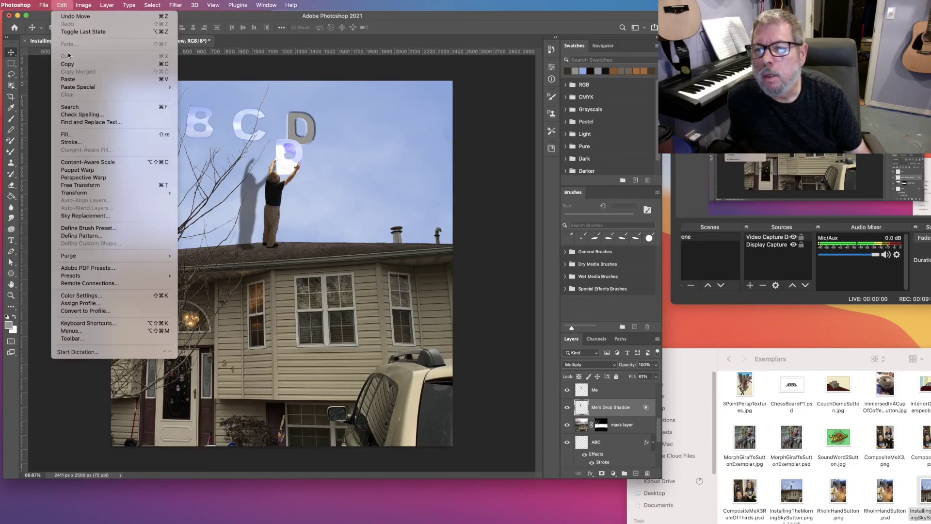
pyautogui.click(87, 186)
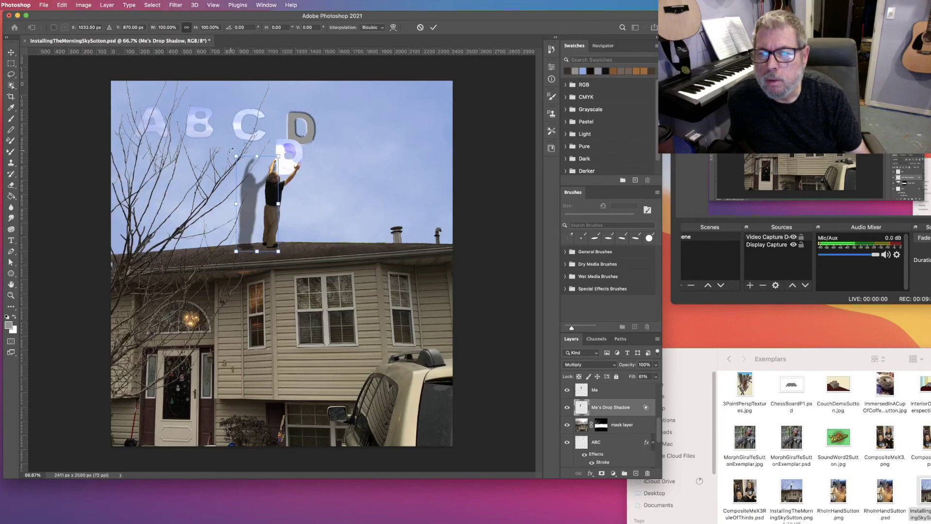
pyautogui.moveTo(229, 151); pyautogui.dragTo(143, 305)
pyautogui.moveTo(253, 218); pyautogui.dragTo(218, 256)
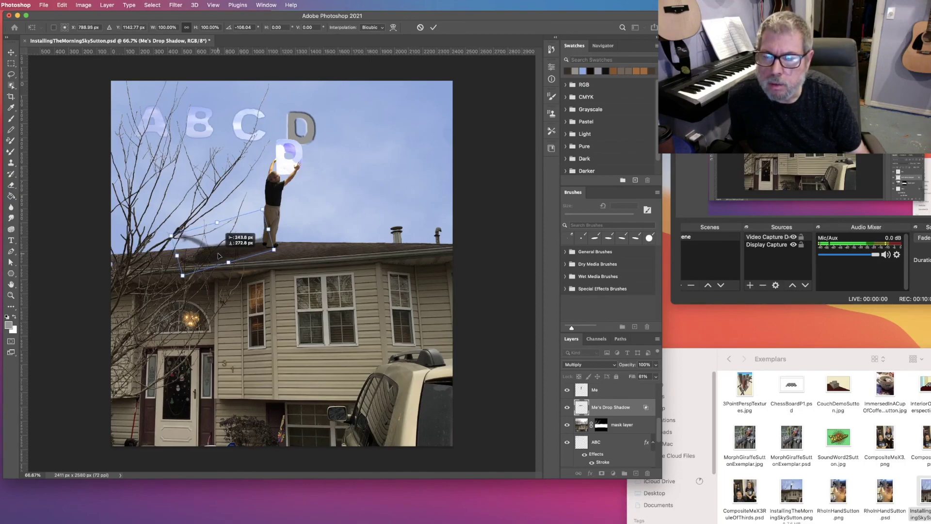
pyautogui.moveTo(216, 222); pyautogui.dragTo(245, 237)
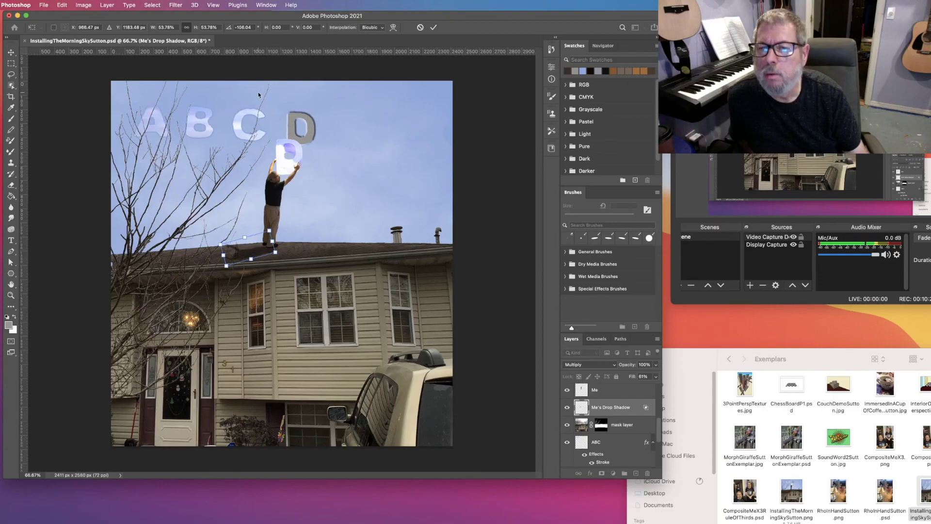
pyautogui.click(433, 27)
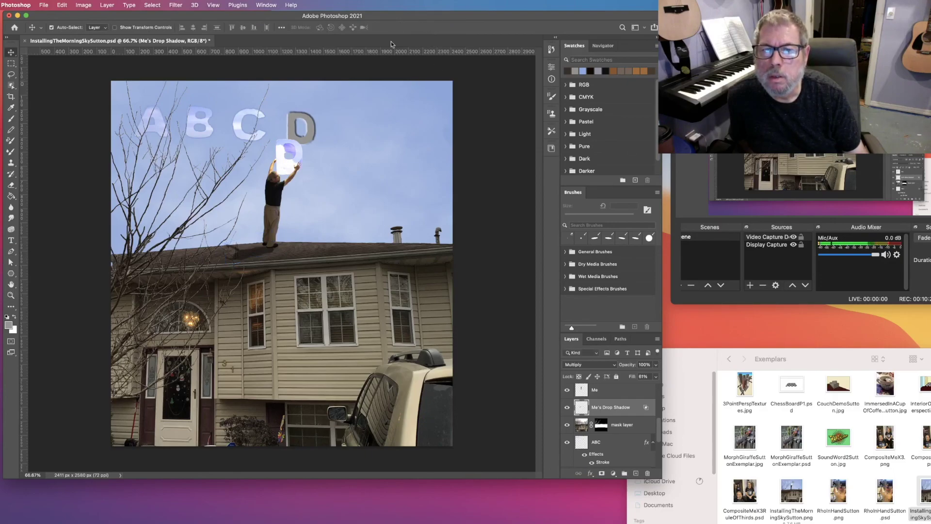
# Distort the drop shadow so it stretches along the roof slope from the man's feet towards the tree.
pyautogui.click(63, 6)
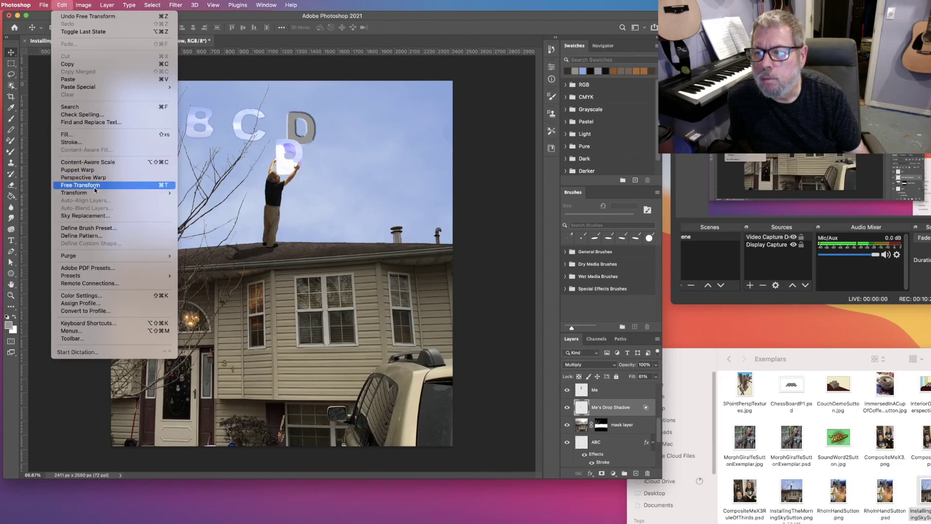
pyautogui.moveTo(99, 193)
pyautogui.click(208, 228)
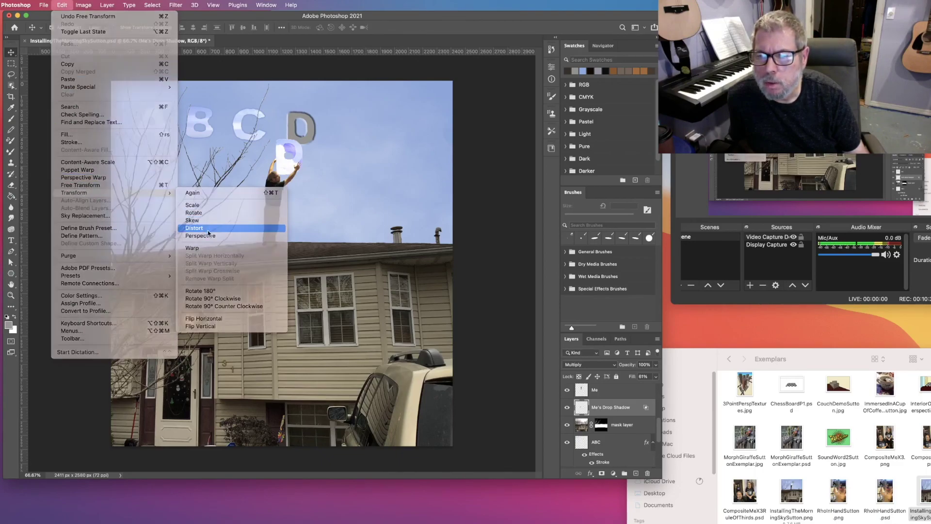
pyautogui.moveTo(223, 244); pyautogui.dragTo(213, 261)
pyautogui.moveTo(277, 245); pyautogui.dragTo(277, 243)
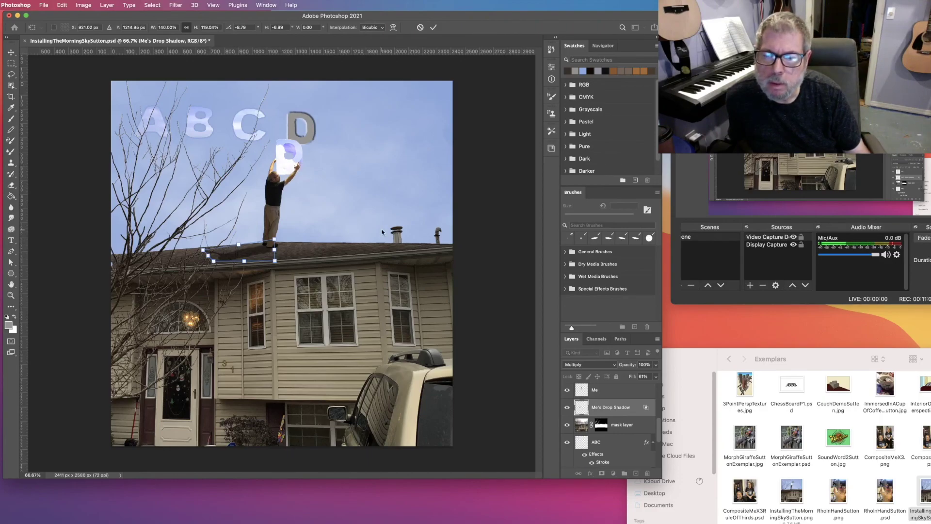
pyautogui.click(433, 27)
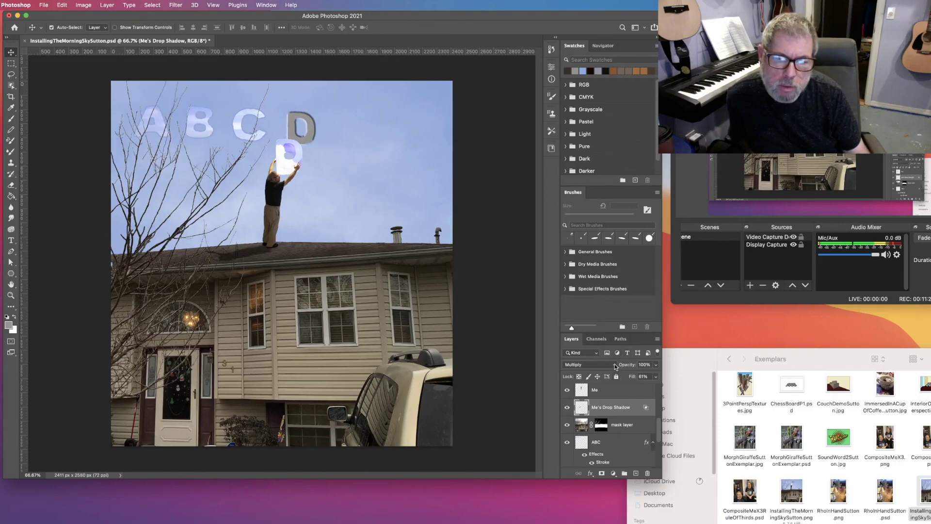
# Lower the opacity of the Me's Drop Shadow layer to about 55%.
pyautogui.click(656, 365)
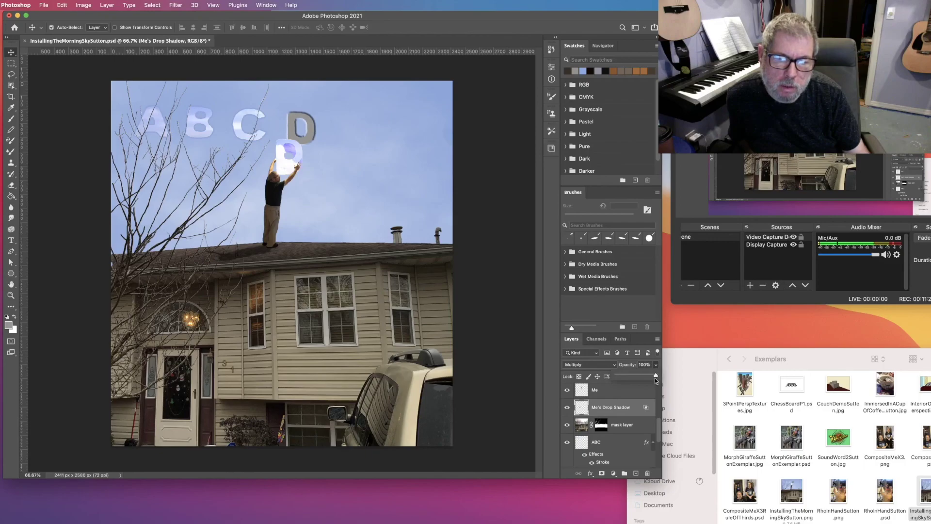
pyautogui.moveTo(654, 378); pyautogui.dragTo(644, 379)
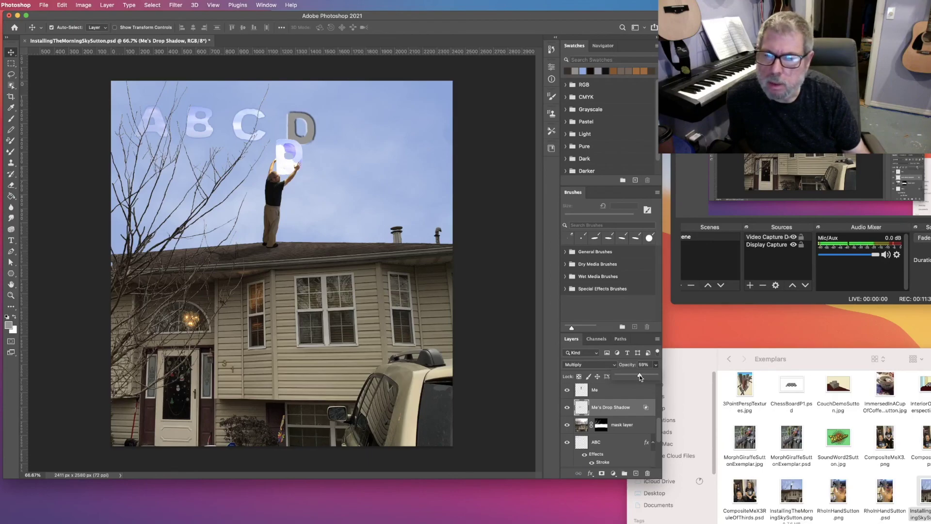
pyautogui.moveTo(640, 378); pyautogui.dragTo(637, 377)
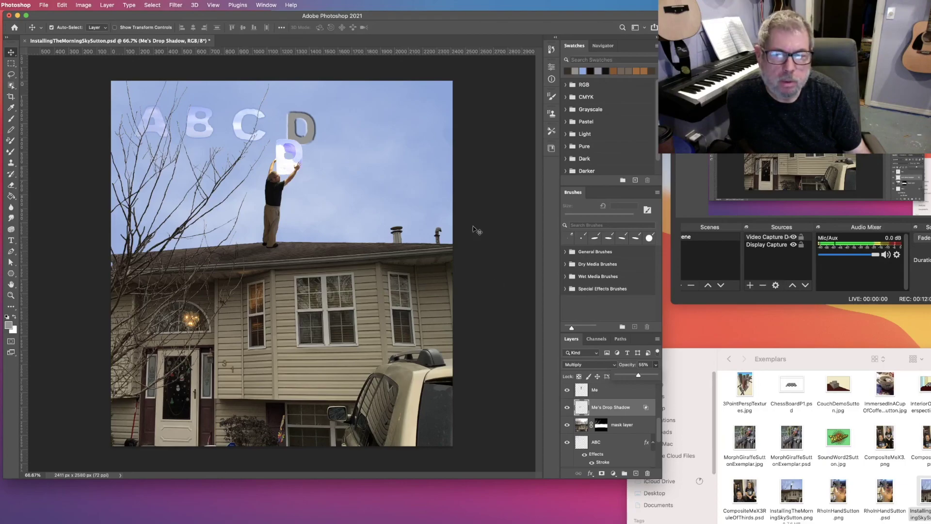
# Save the composite on the computer as a layered Photoshop file in the Exemplars folder, replacing the existing PSD with Maximize Compatibility on.
pyautogui.click(44, 5)
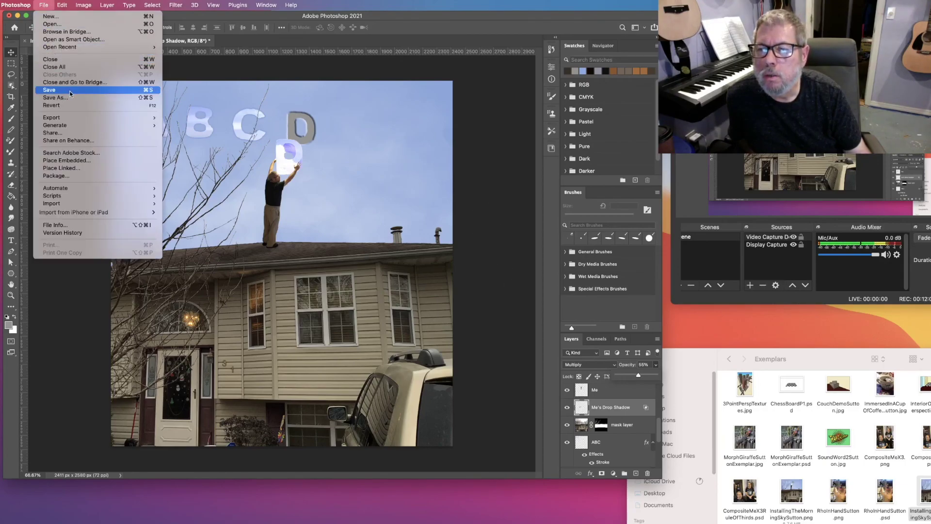
pyautogui.click(294, 275)
pyautogui.press('super+shift+s')
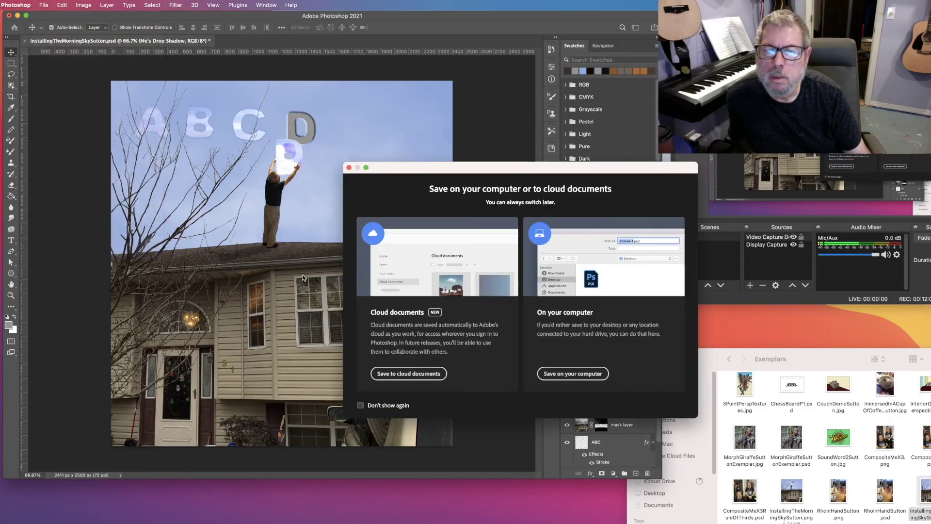
pyautogui.click(573, 374)
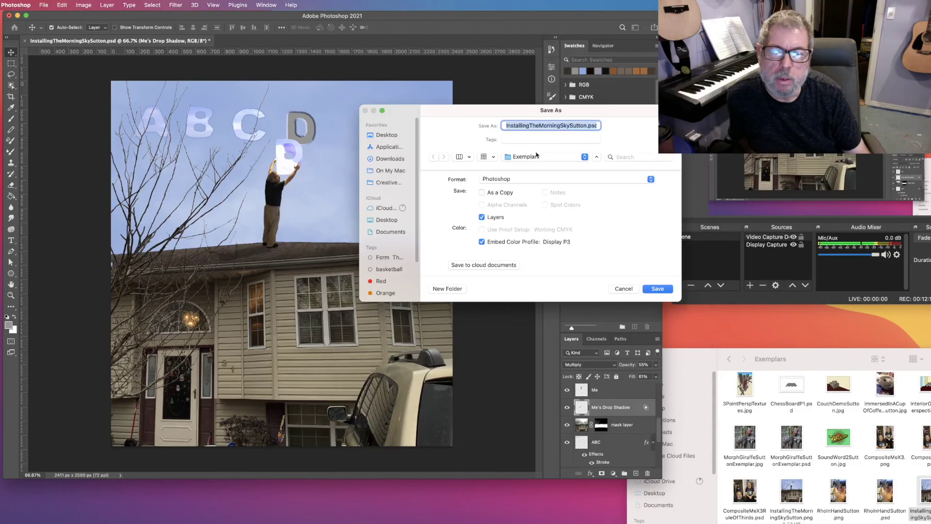
pyautogui.moveTo(583, 116); pyautogui.dragTo(451, 51)
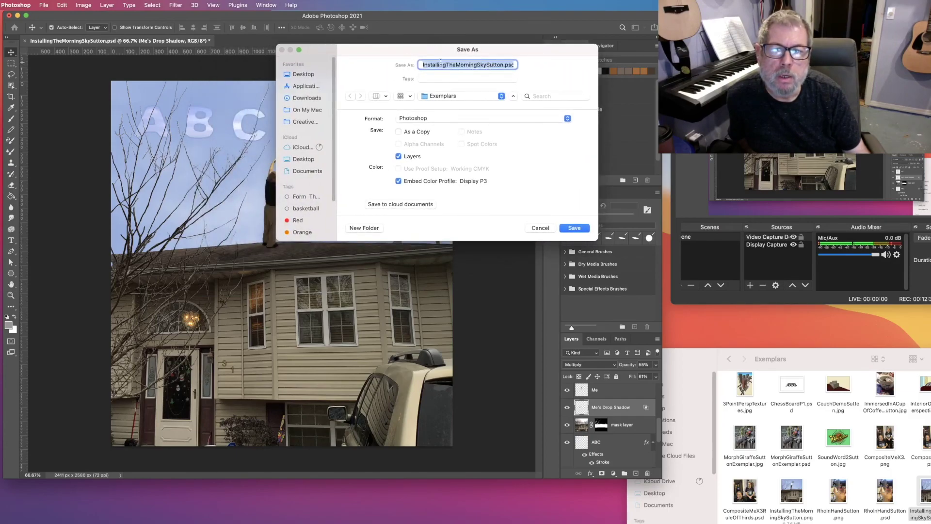
pyautogui.click(501, 96)
pyautogui.click(500, 96)
pyautogui.click(500, 97)
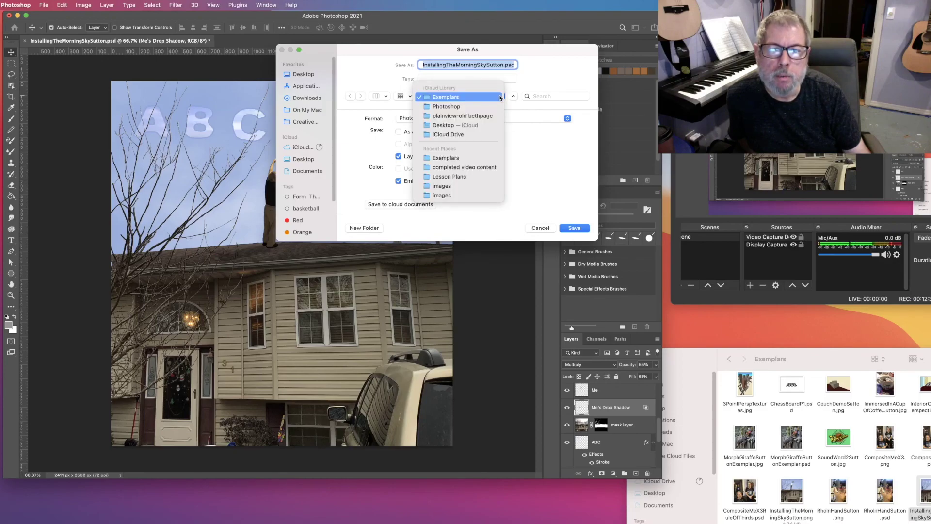
pyautogui.click(501, 97)
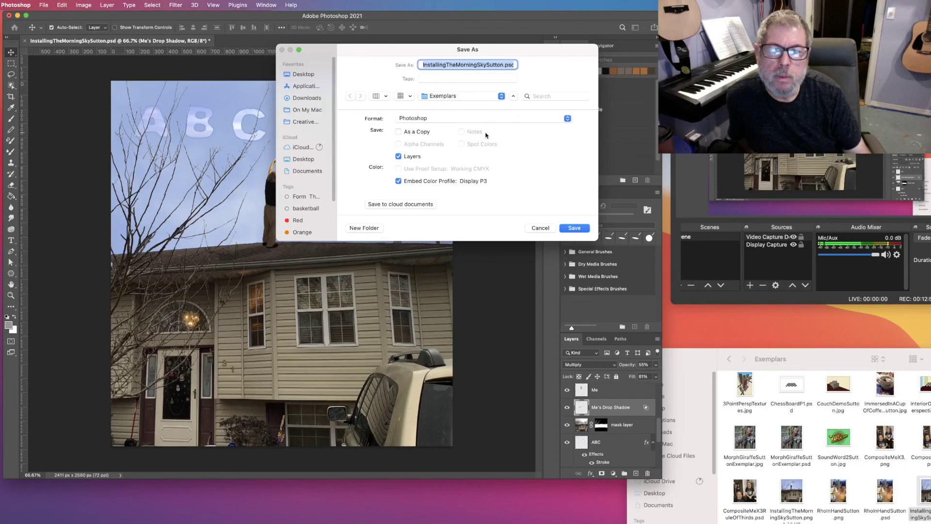
pyautogui.click(575, 228)
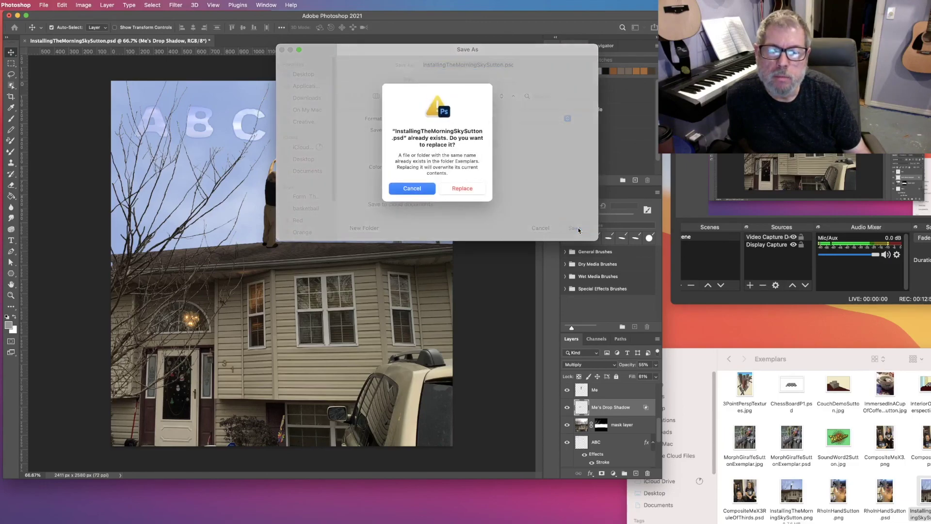
pyautogui.click(462, 189)
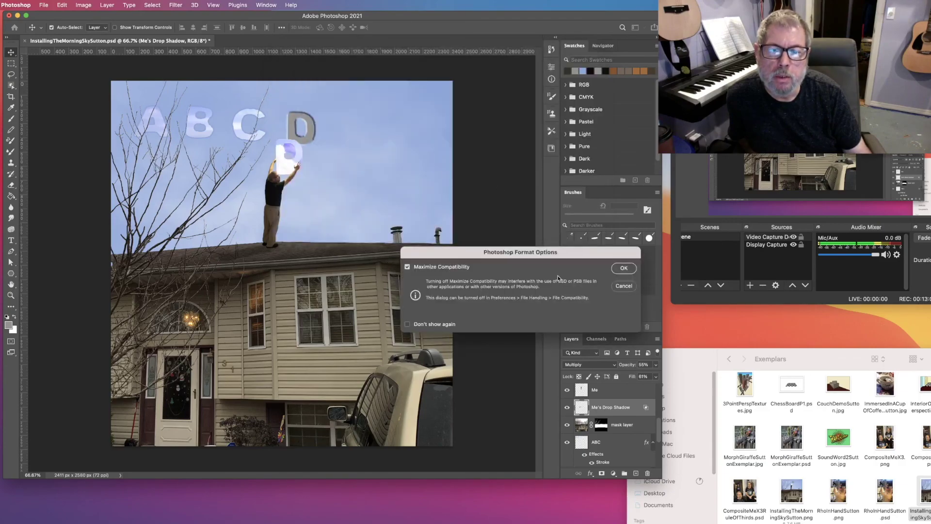
pyautogui.click(623, 268)
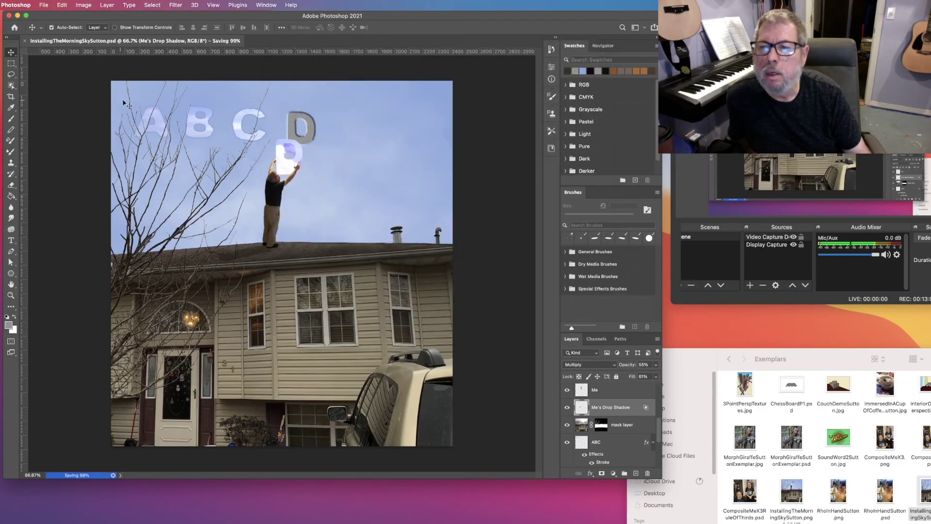
# Quick-export the composite as a PNG to the Exemplars folder under the same name, replacing the existing PNG.
pyautogui.click(43, 5)
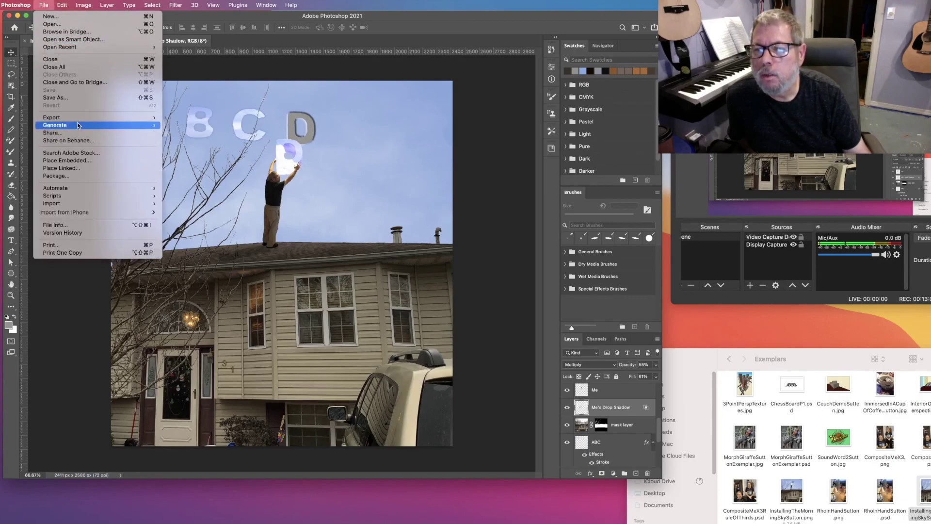
pyautogui.moveTo(78, 122)
pyautogui.click(216, 118)
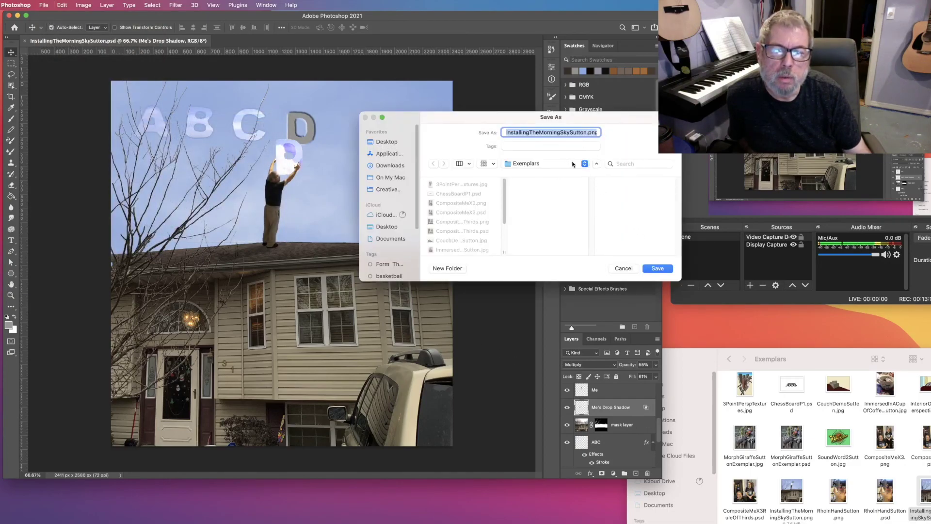
pyautogui.click(658, 268)
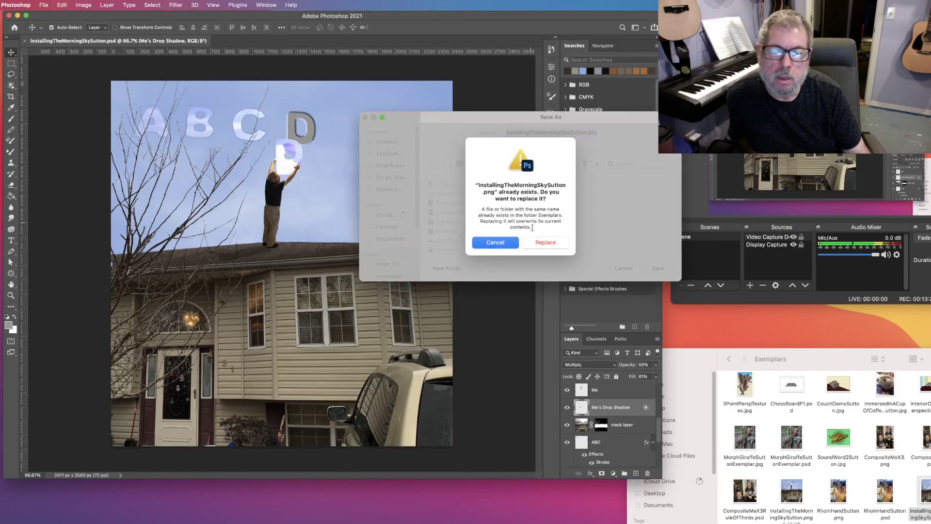
pyautogui.click(550, 245)
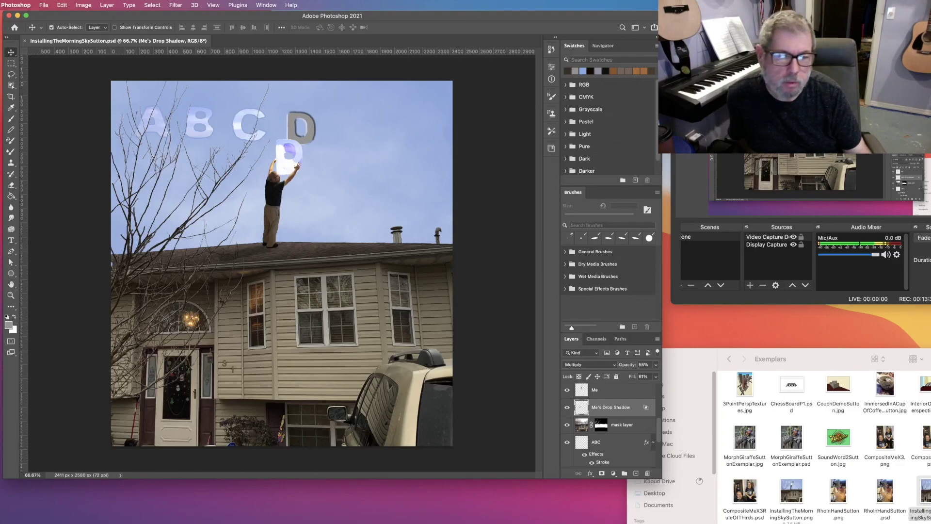
# Switch to the Exemplars folder in Finder and open the exported PNG in Preview to review the finished composite.
pyautogui.click(821, 364)
pyautogui.moveTo(822, 365); pyautogui.dragTo(581, 281)
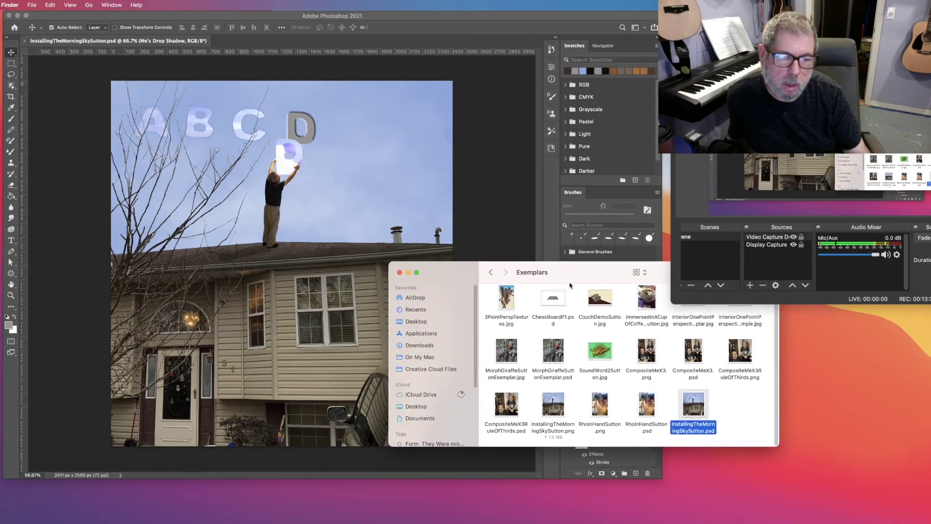
pyautogui.doubleClick(546, 417)
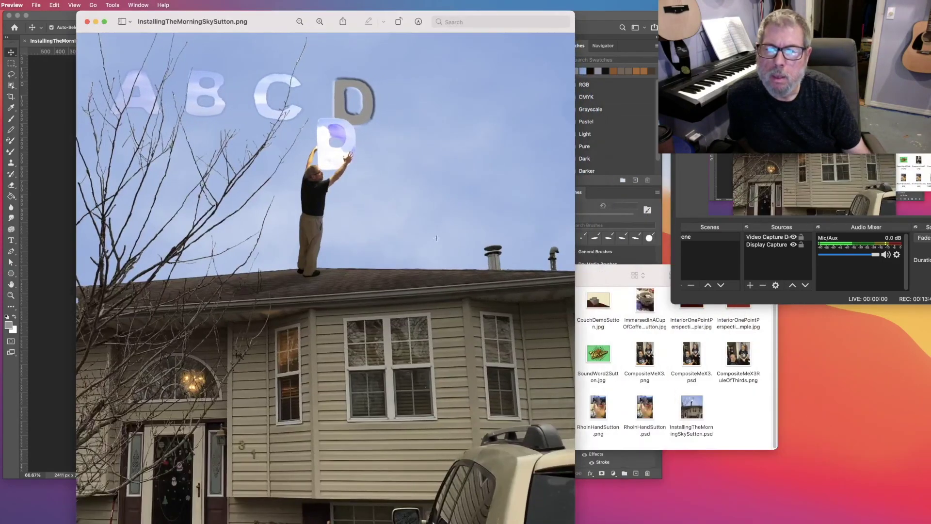
pyautogui.moveTo(270, 26); pyautogui.dragTo(243, 19)
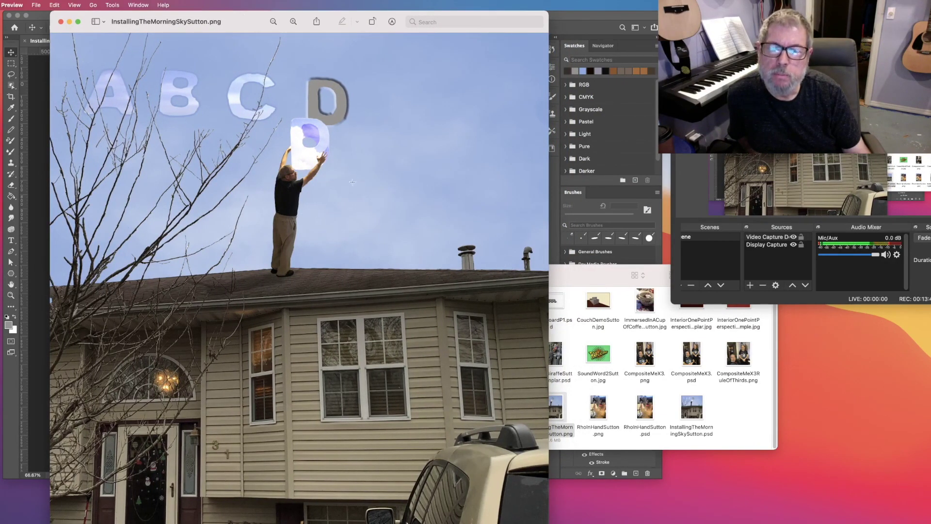